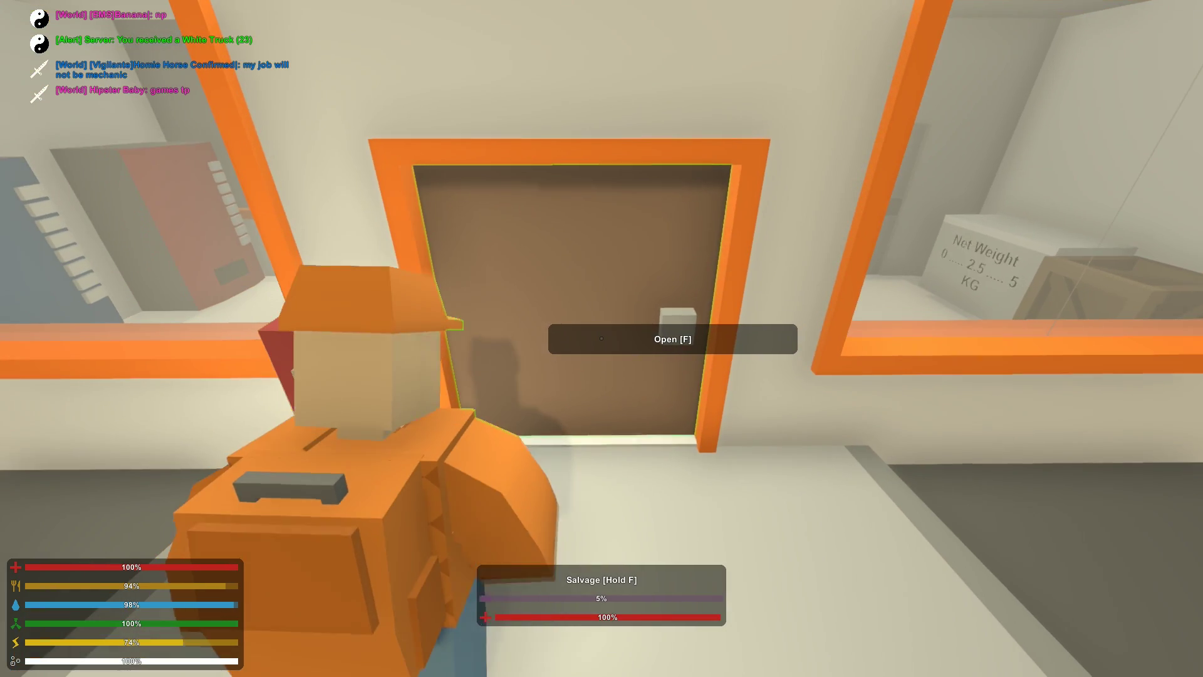
Step: Enter the post office and take position behind the service counter facing arriving customers
key("f")
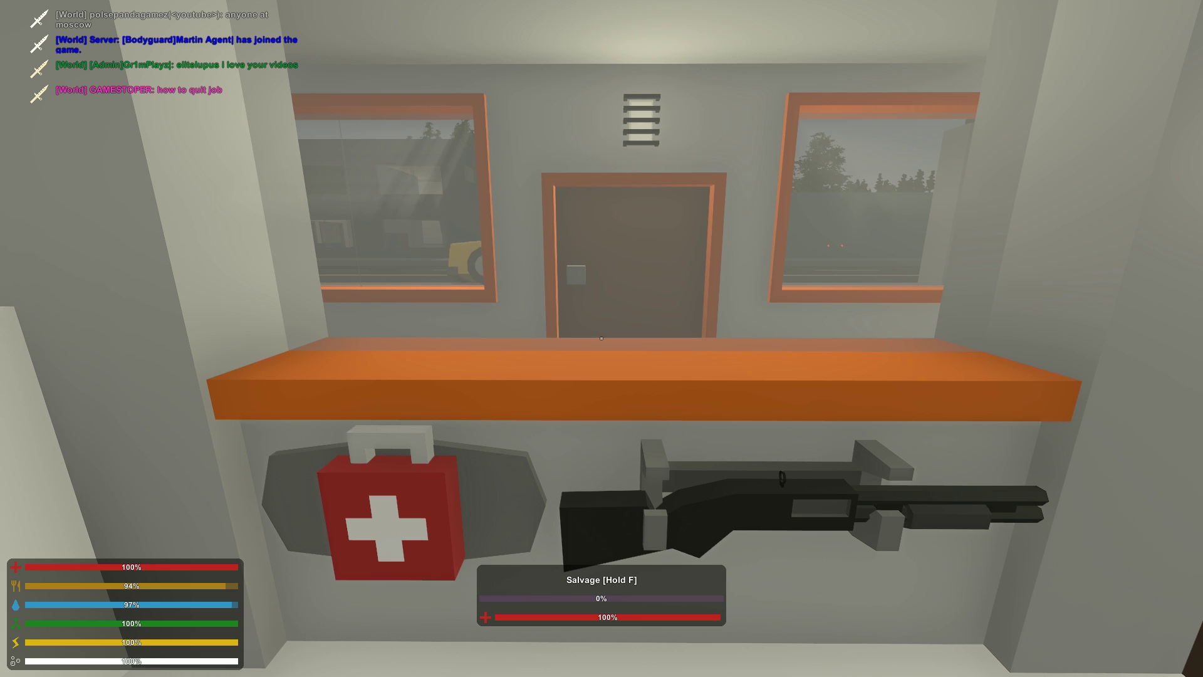
key("w")
key("s")
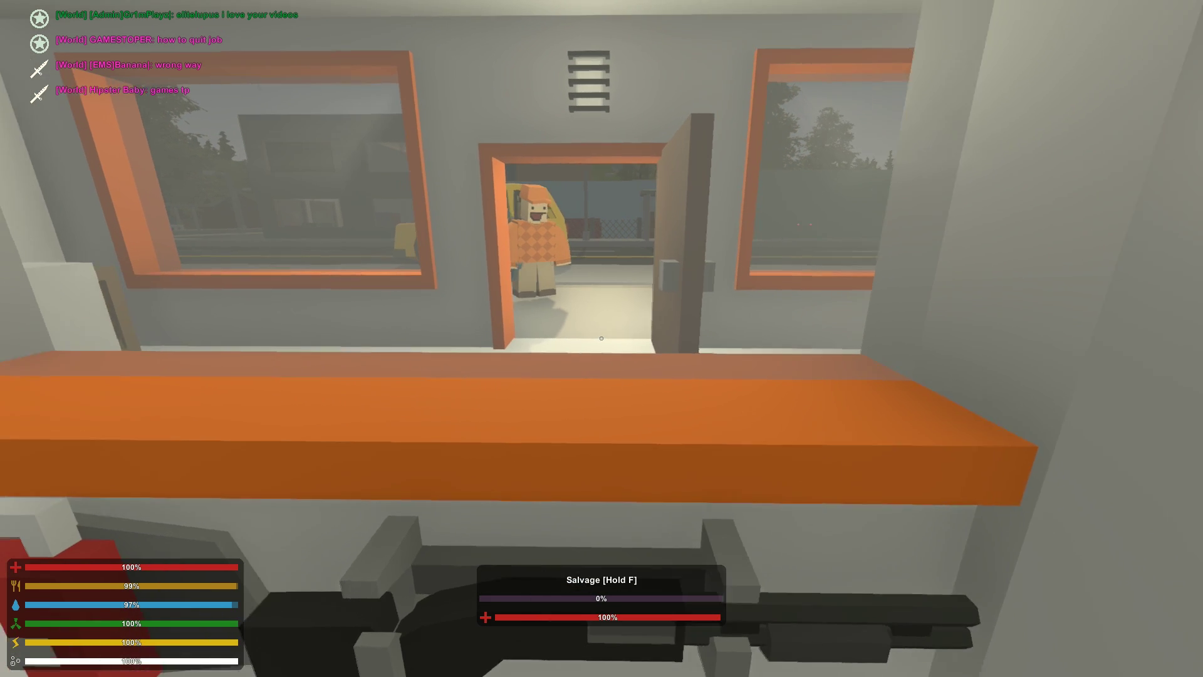
key("d")
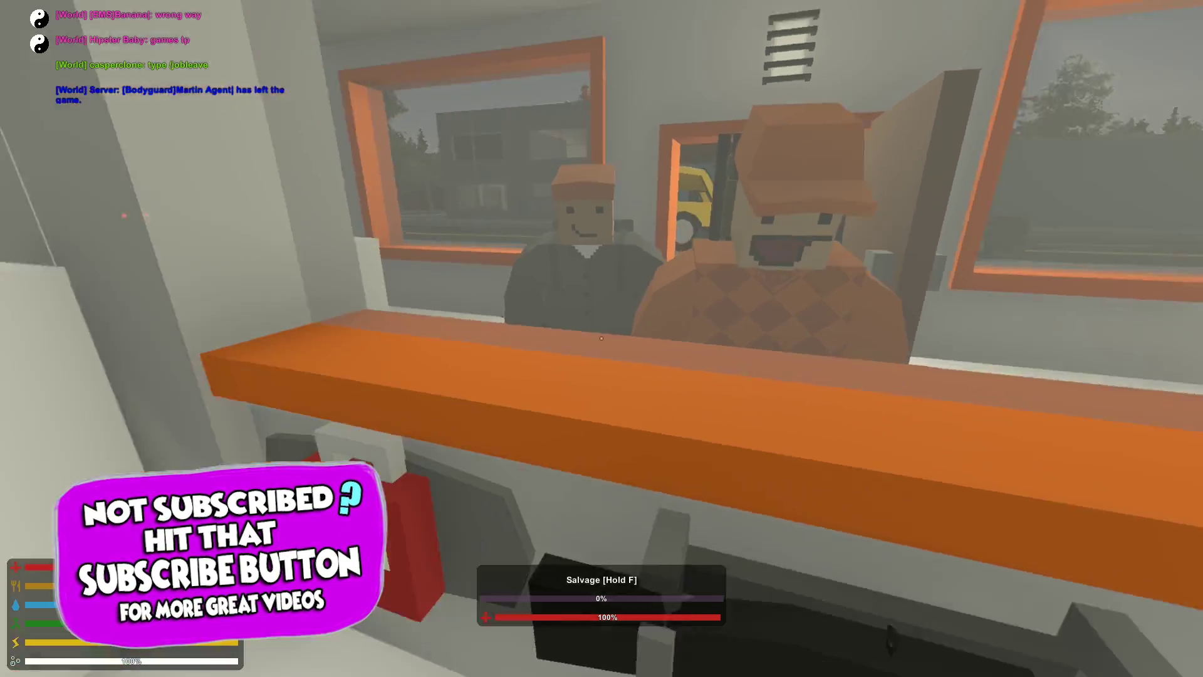
Step: Go through the door into the back weighing room, past the scales, to the grey locker
key("w")
key("f")
key("w")
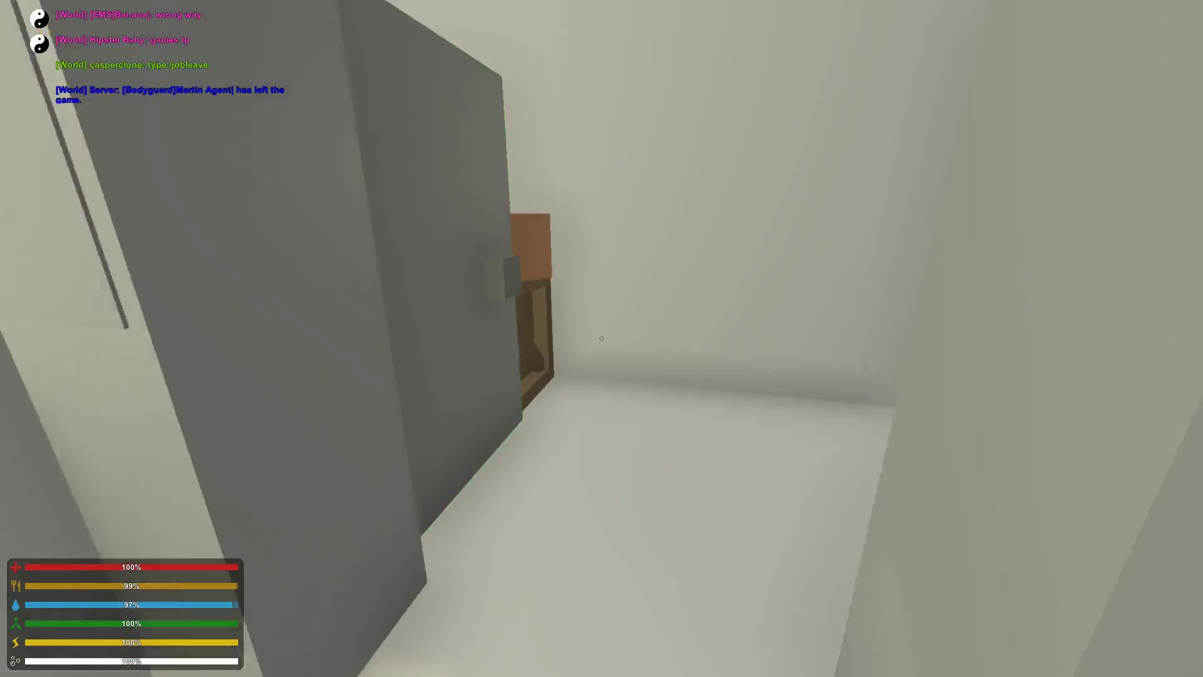
key("w")
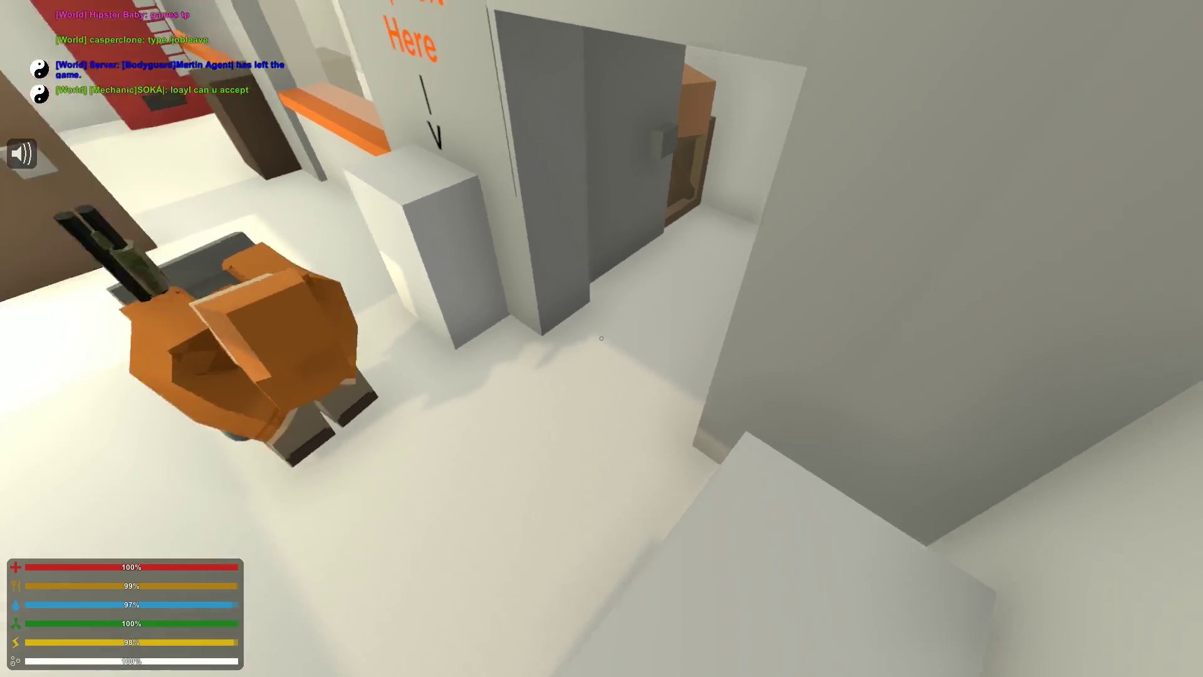
key("w")
key("w")
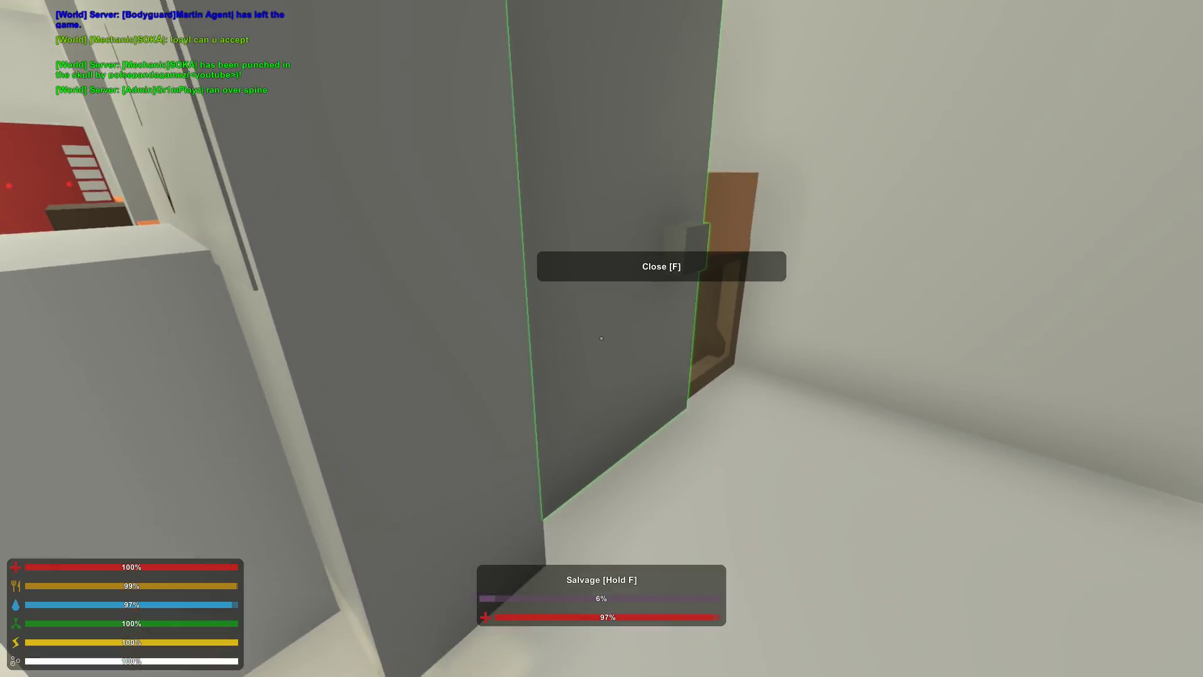
key("w")
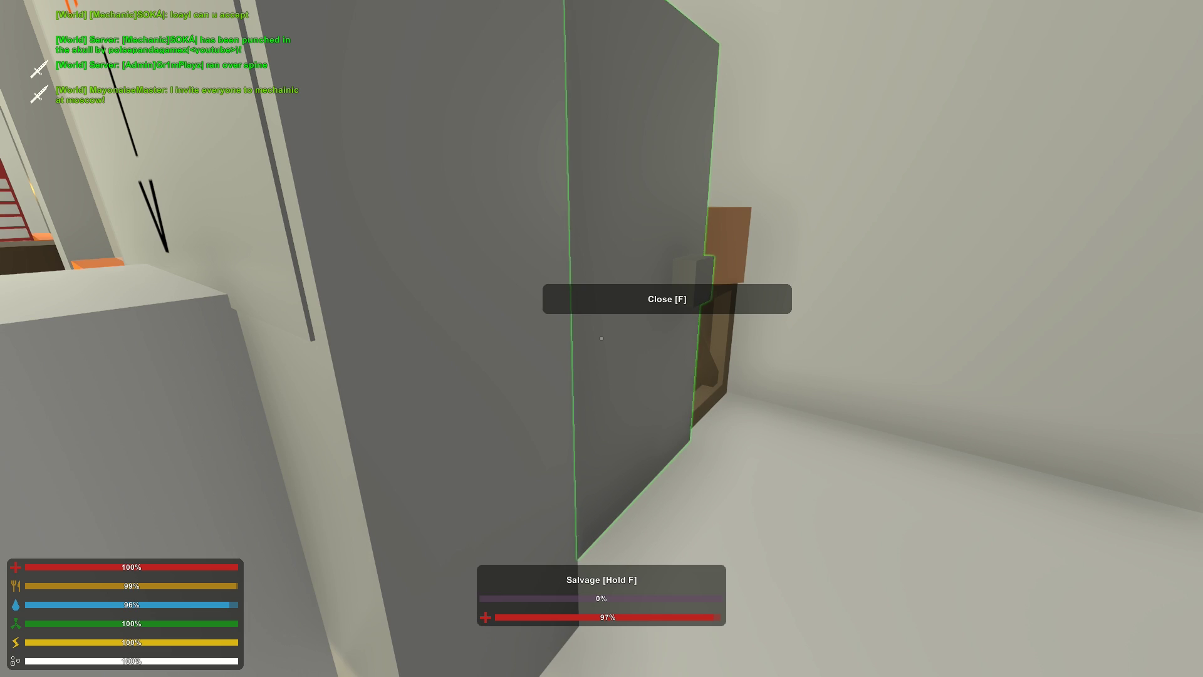
Step: Close the locker door and face the white crate beside the Net Weight scale
key("f")
key("s")
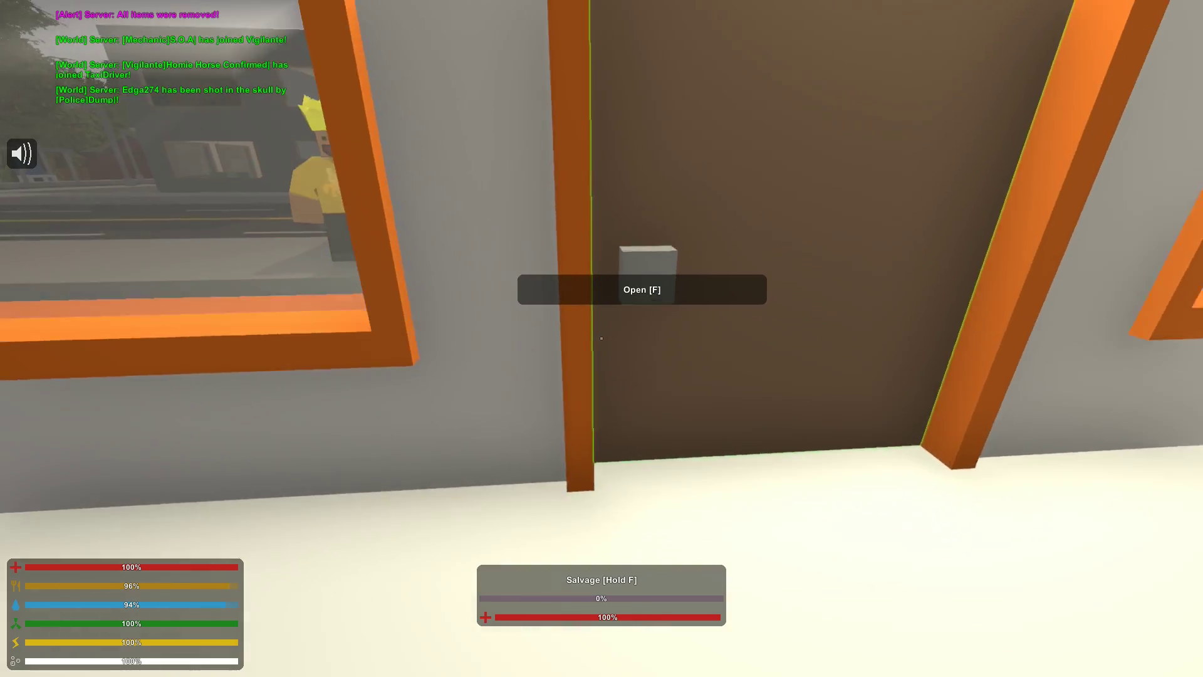
key("w")
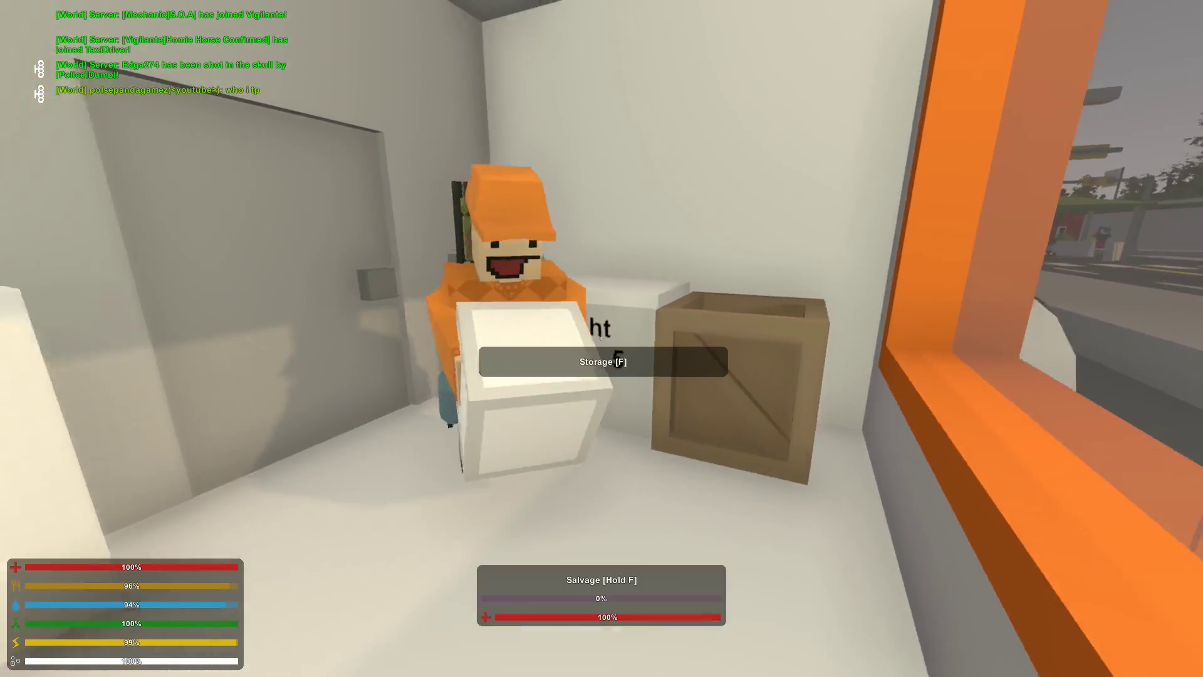
key("w")
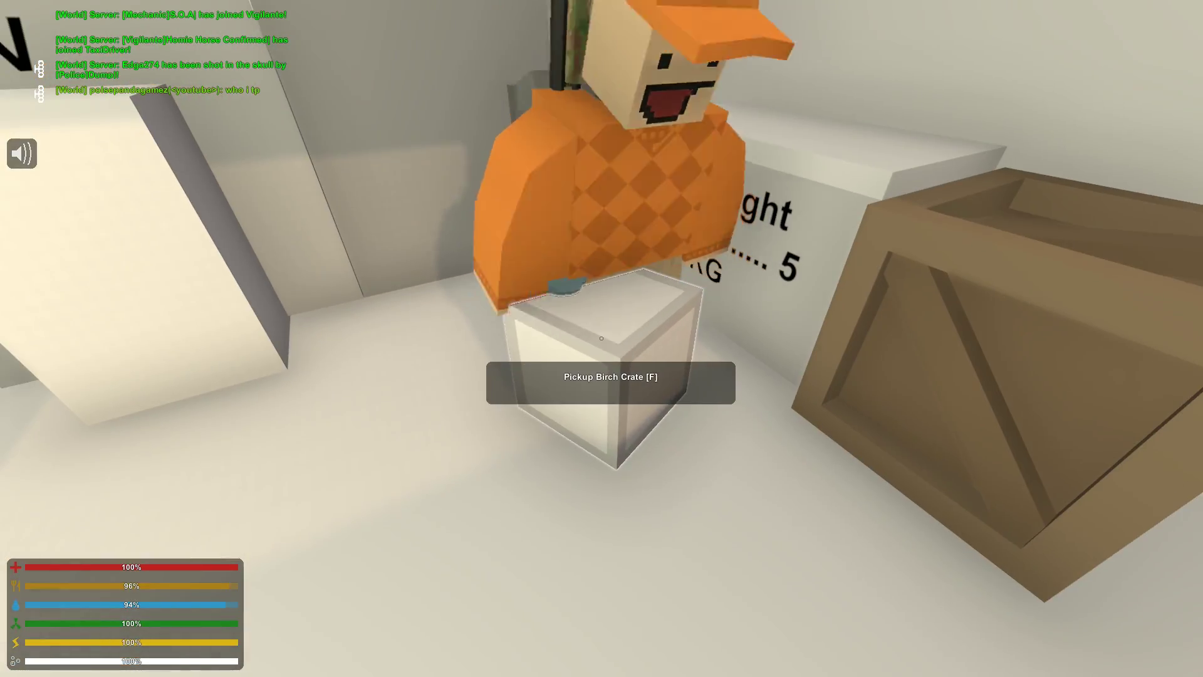
Step: Drop the white crate from Hands via the inventory, then check the brown locker's storage
left_click(601, 338)
key("g")
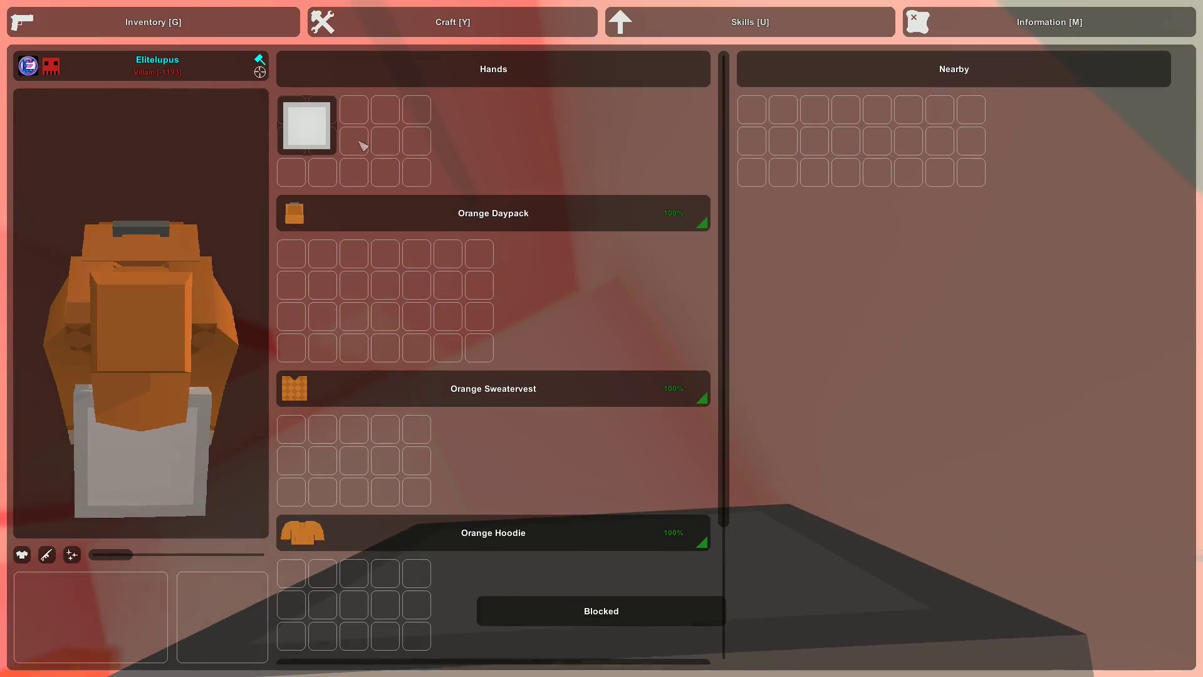
left_click_drag(307, 126, 753, 111)
key("g")
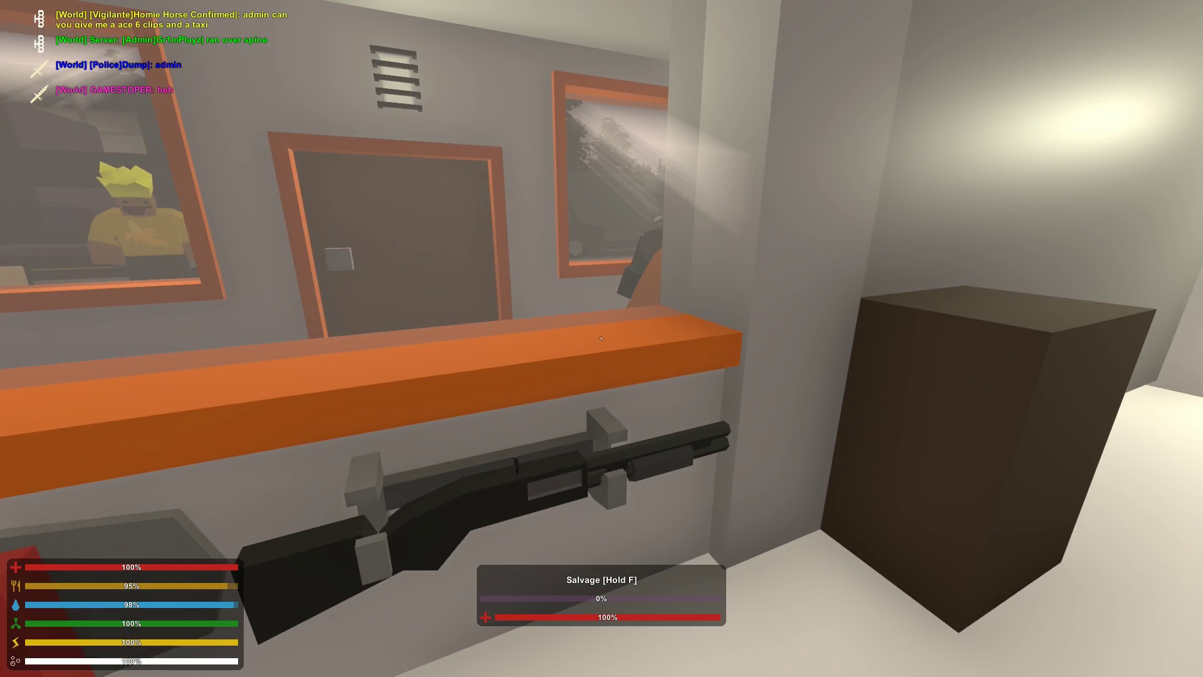
key("f")
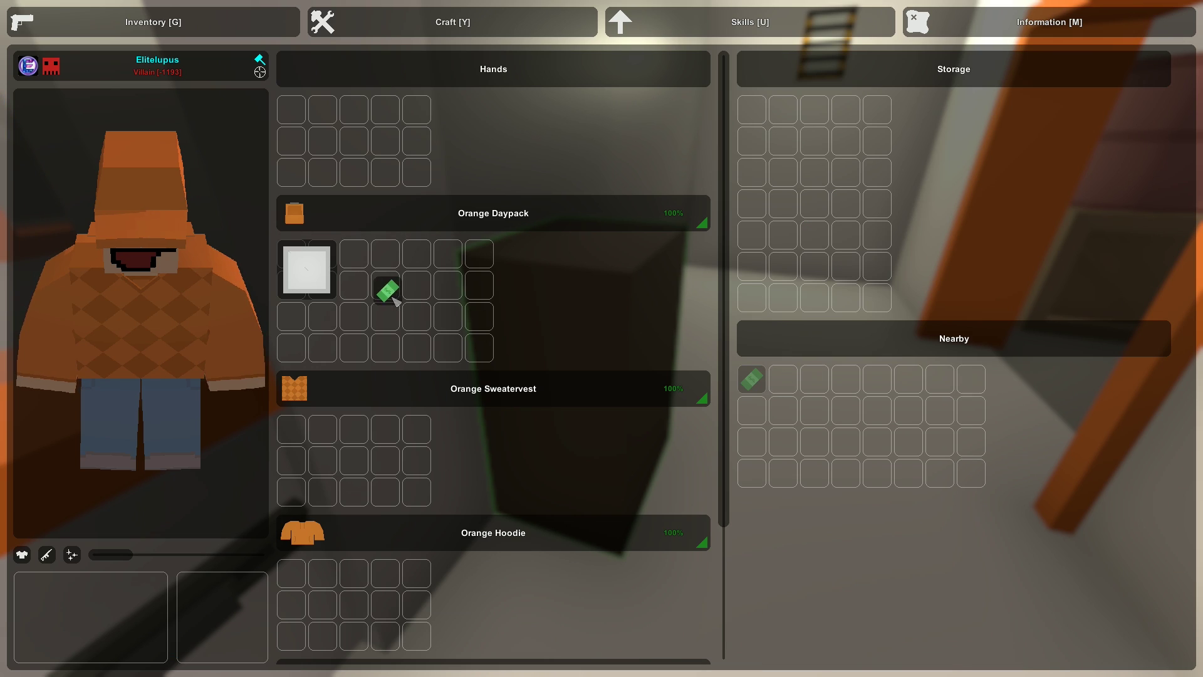
key("Escape")
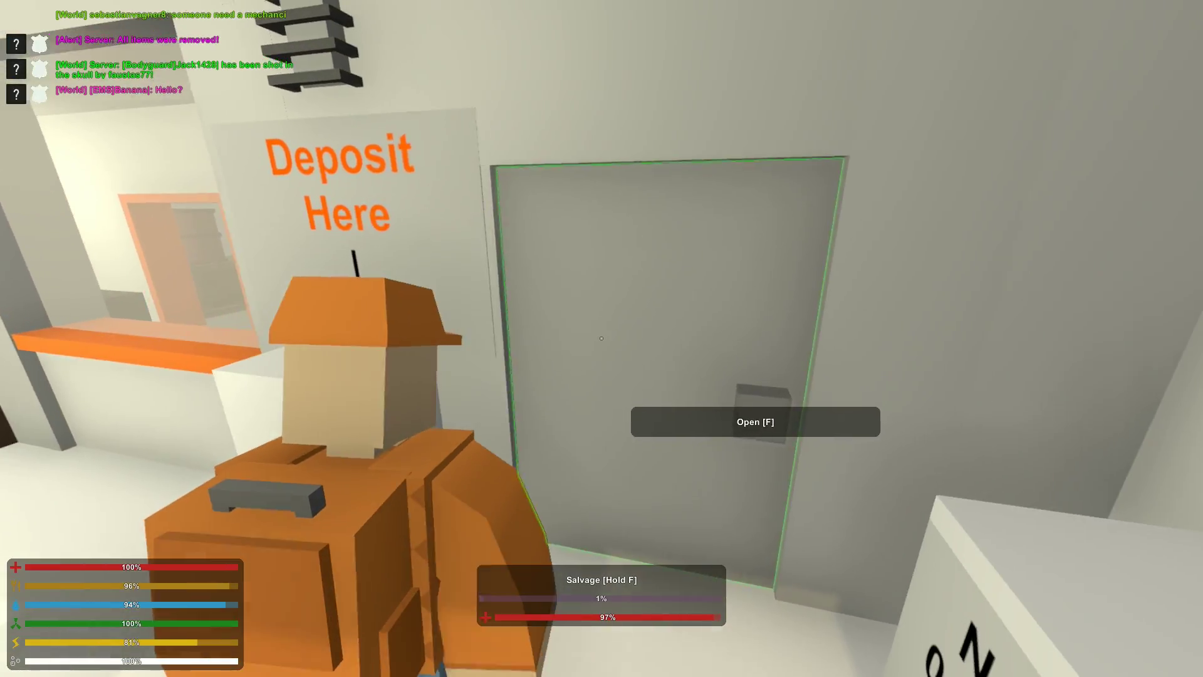
Step: Go through the back-room door to the counter to receive the customer's parcel
key("f")
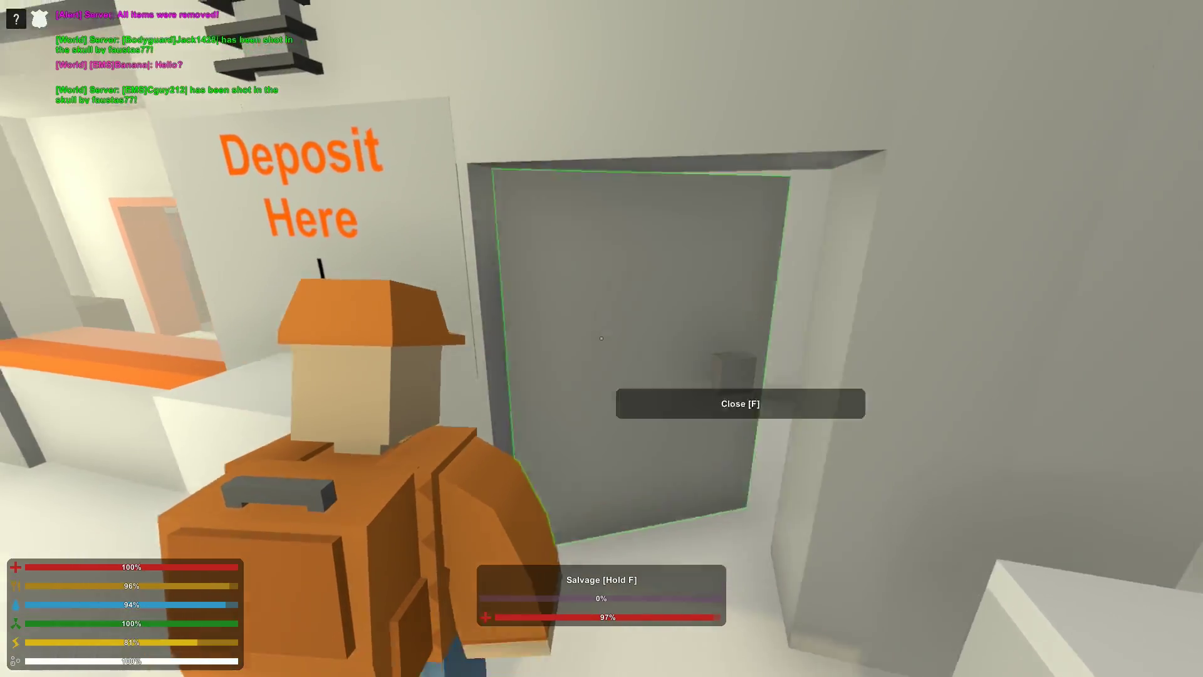
key("w")
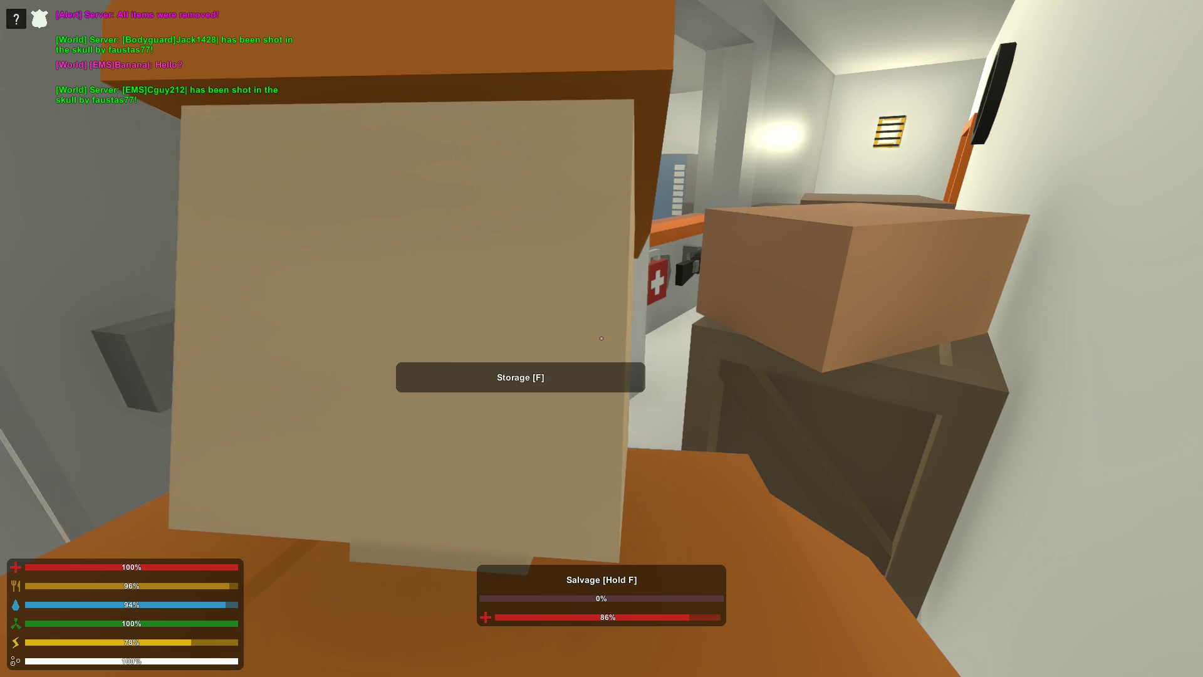
left_click_drag(602, 339, 603, 339)
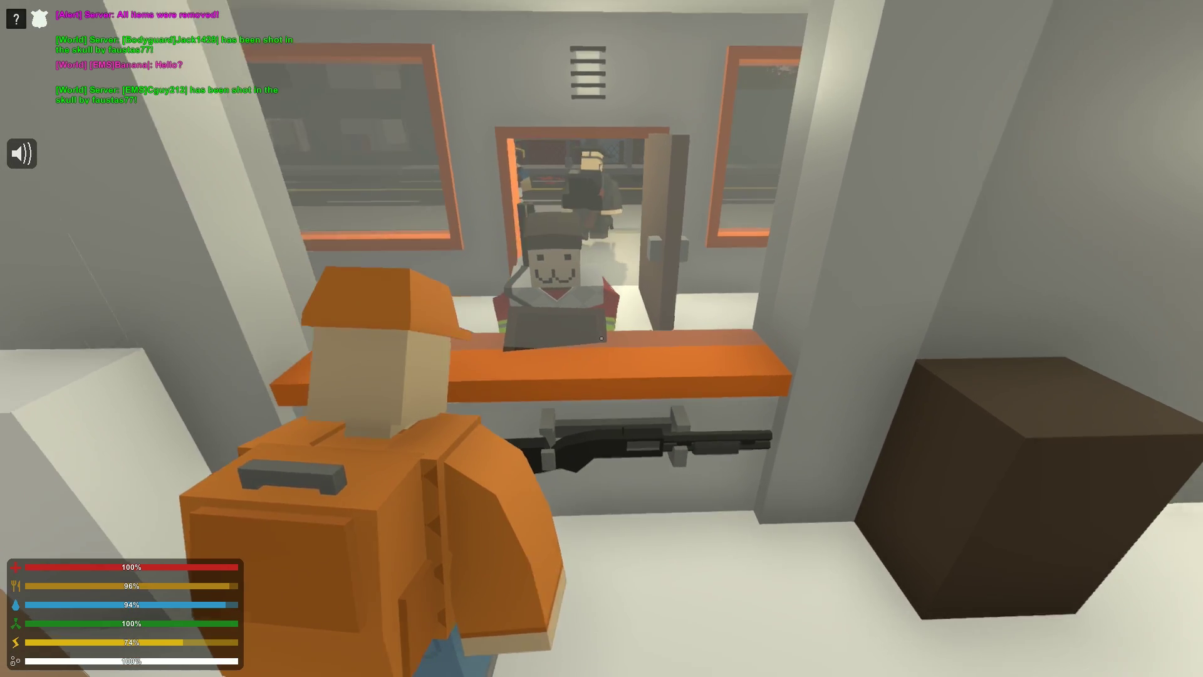
key("w")
key("h")
key("s")
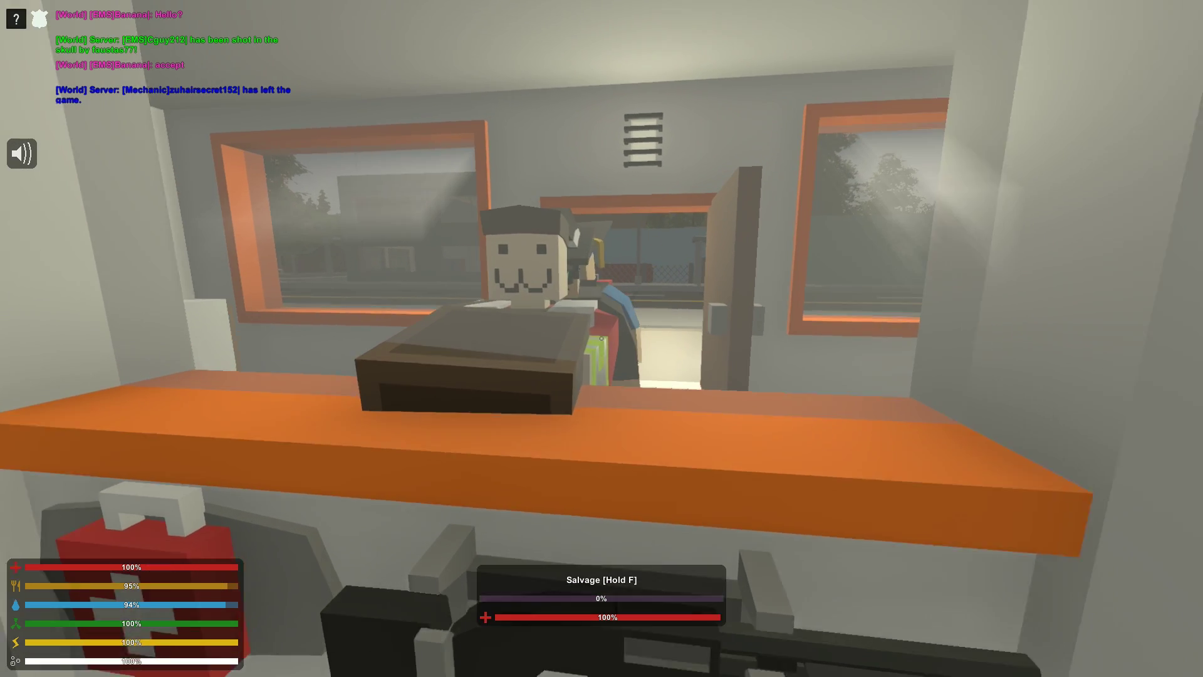
Step: Carry the brown parcel around the counter and through the corridor to the scale
key("a")
key("w")
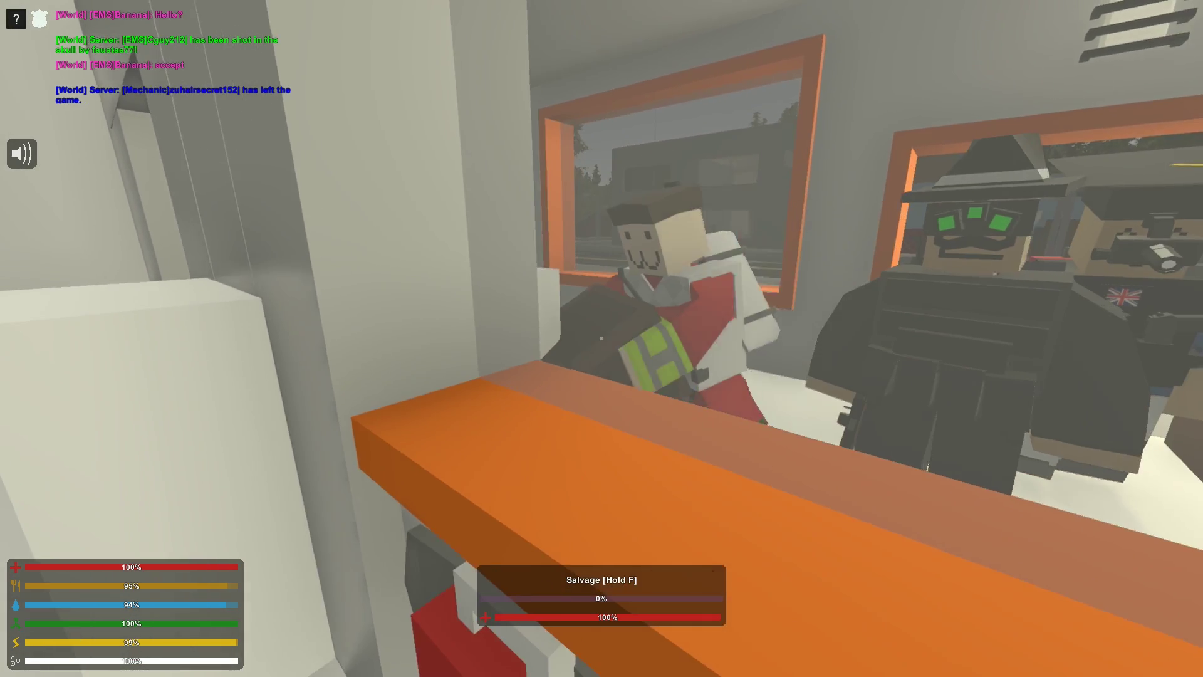
key("a")
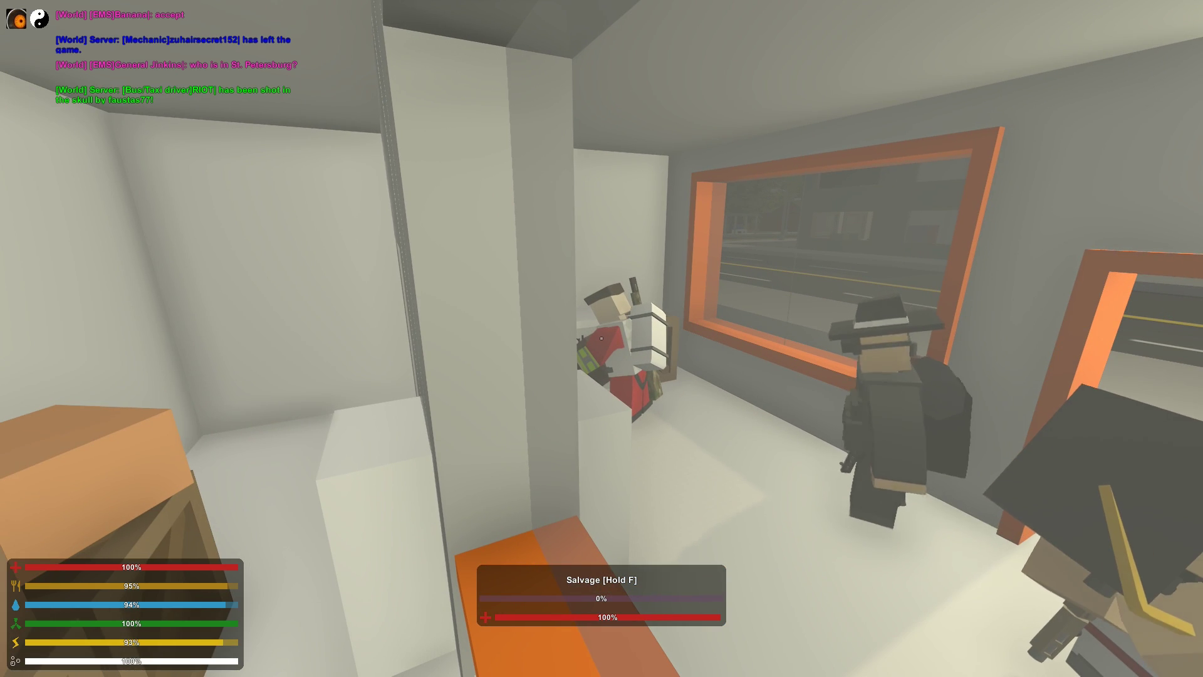
key("w")
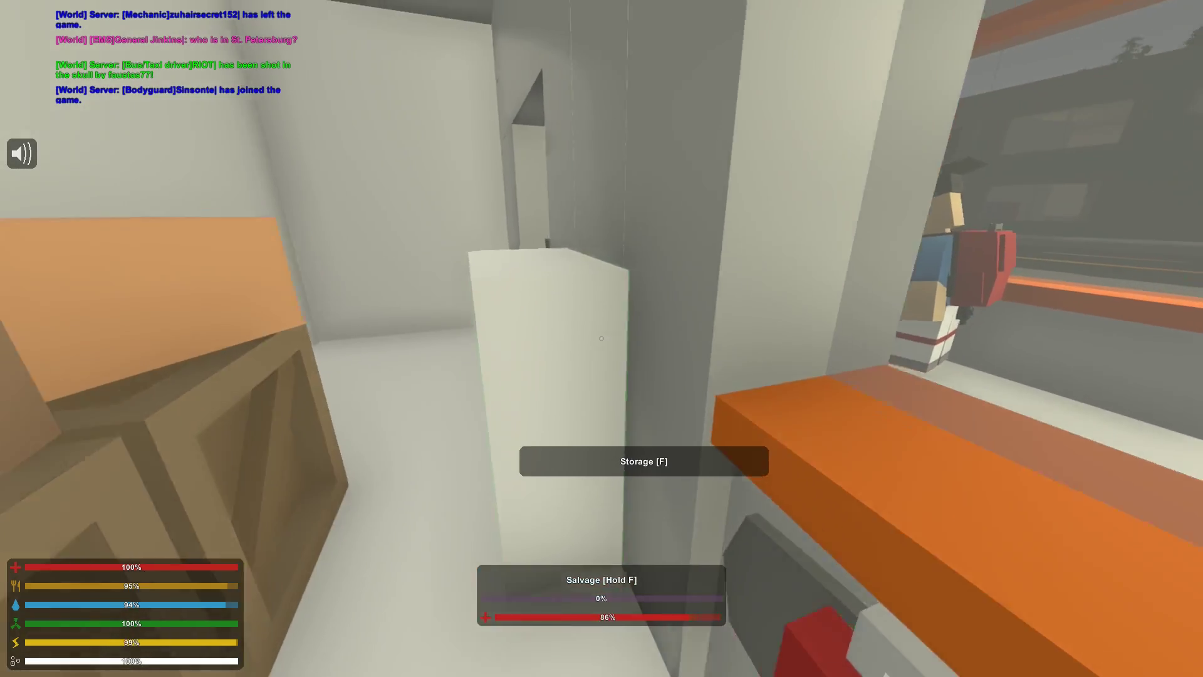
key("w")
key("w")
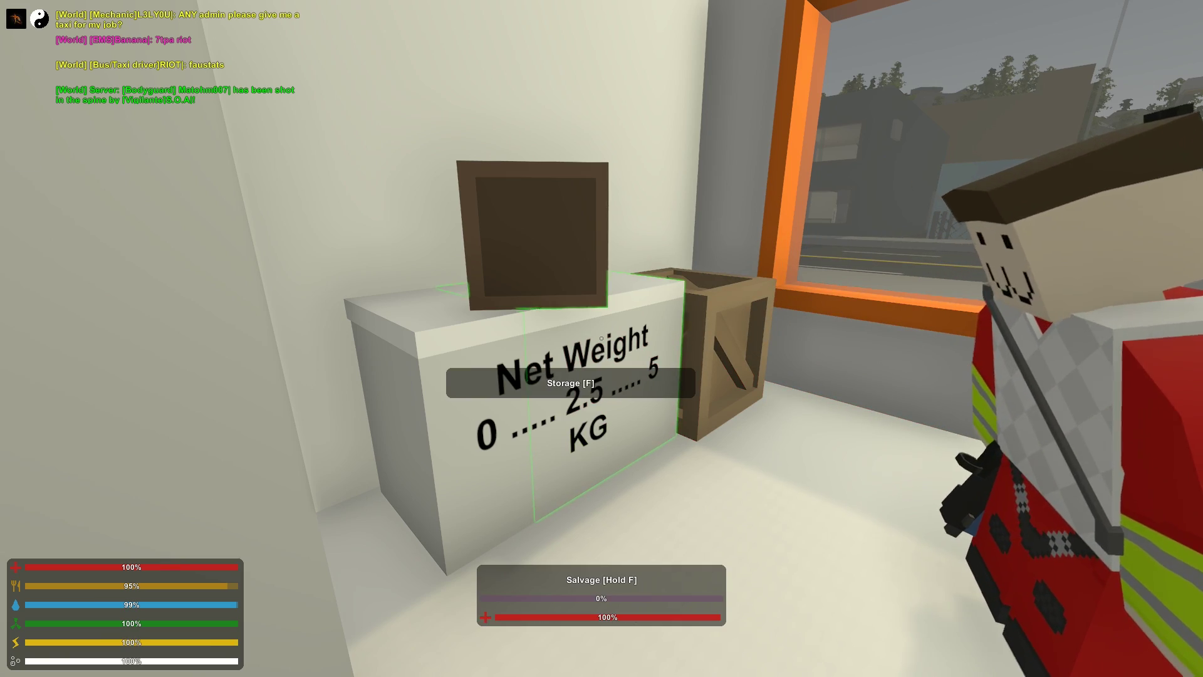
Step: Take the brown parcel from the scale to the locker and open its storage
key("s")
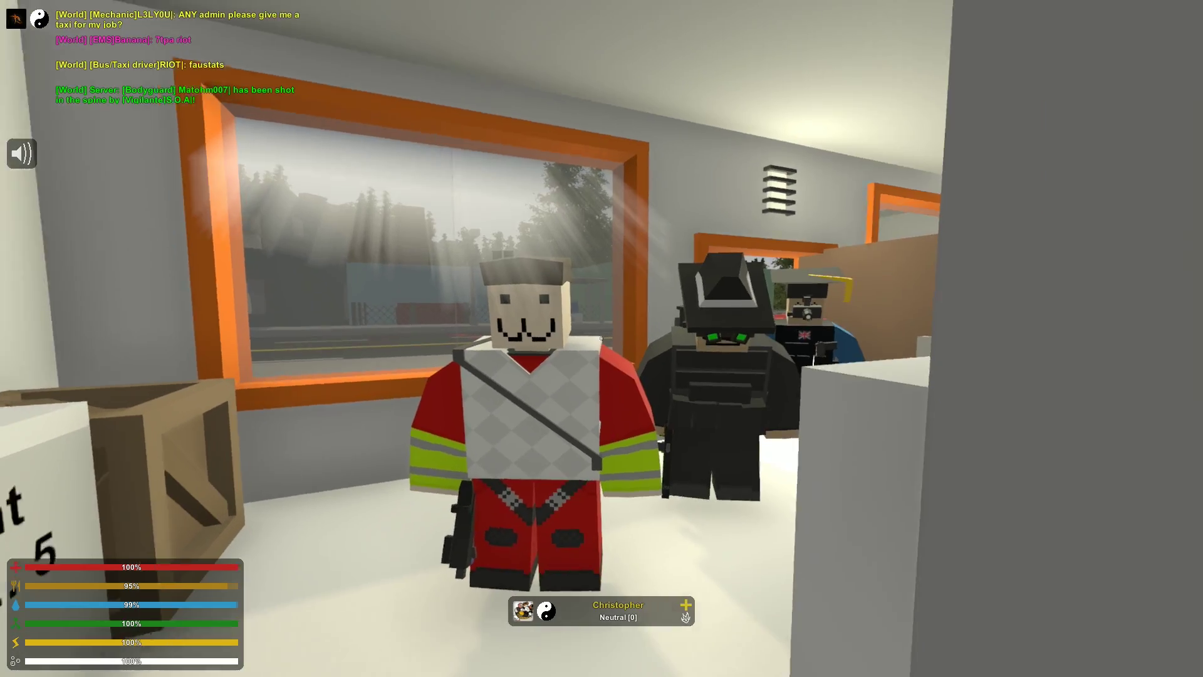
key("w")
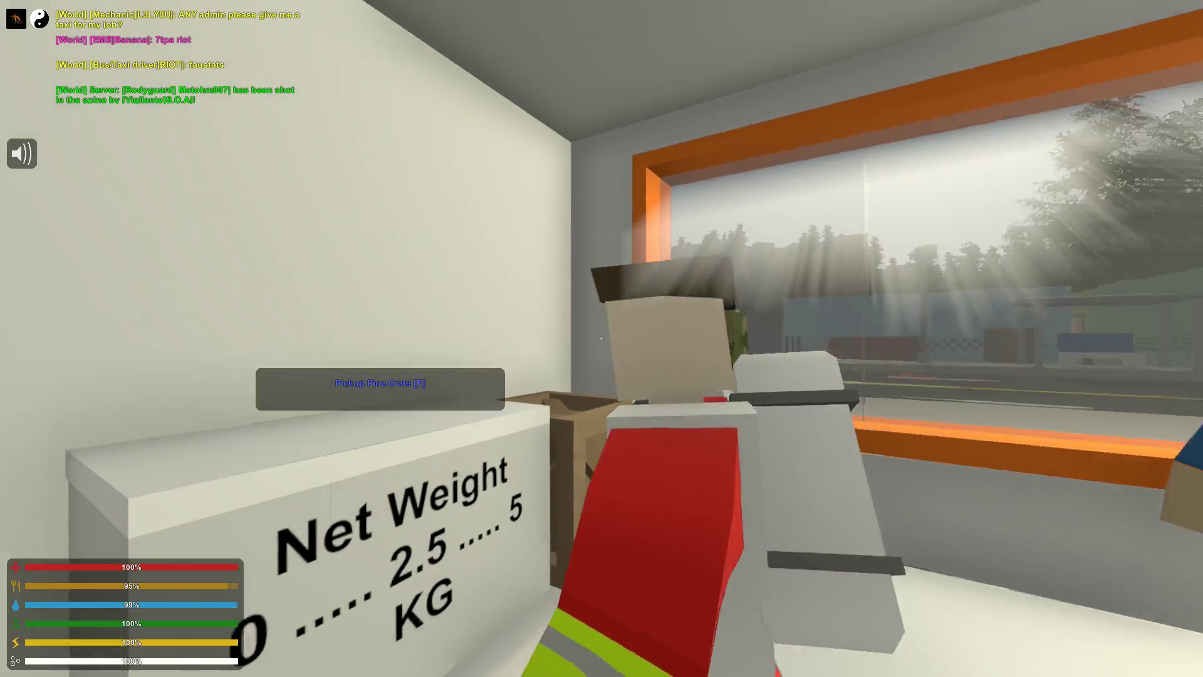
key("w")
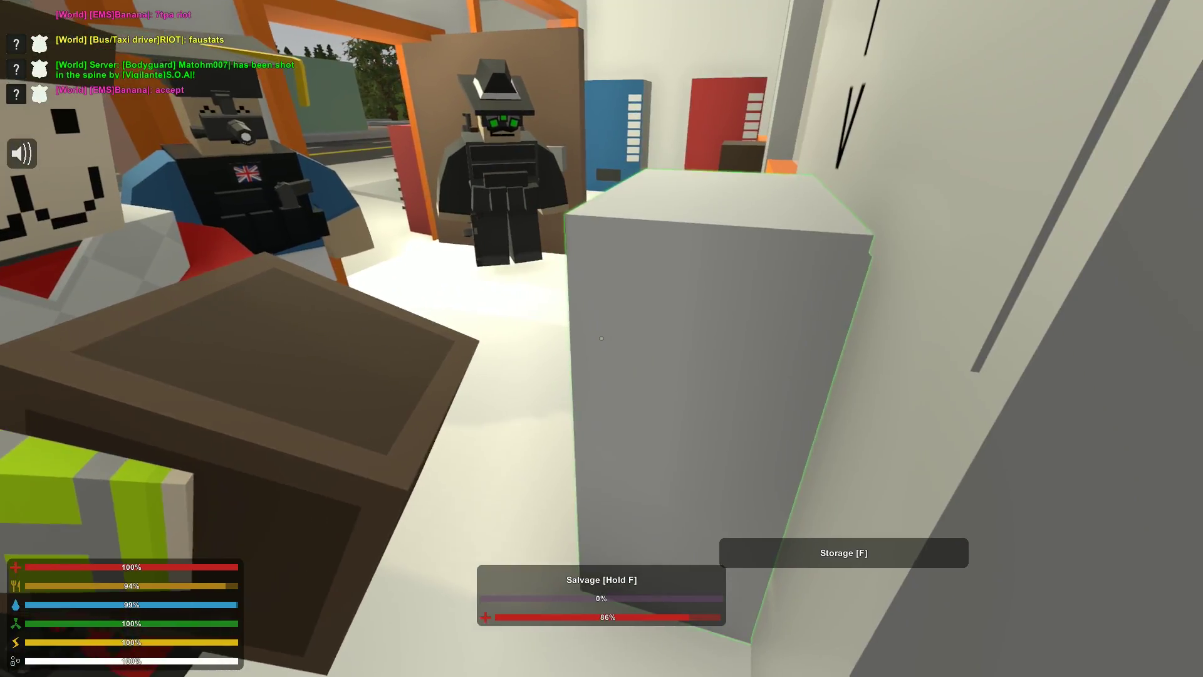
key("f")
key("f")
key("w")
key("w")
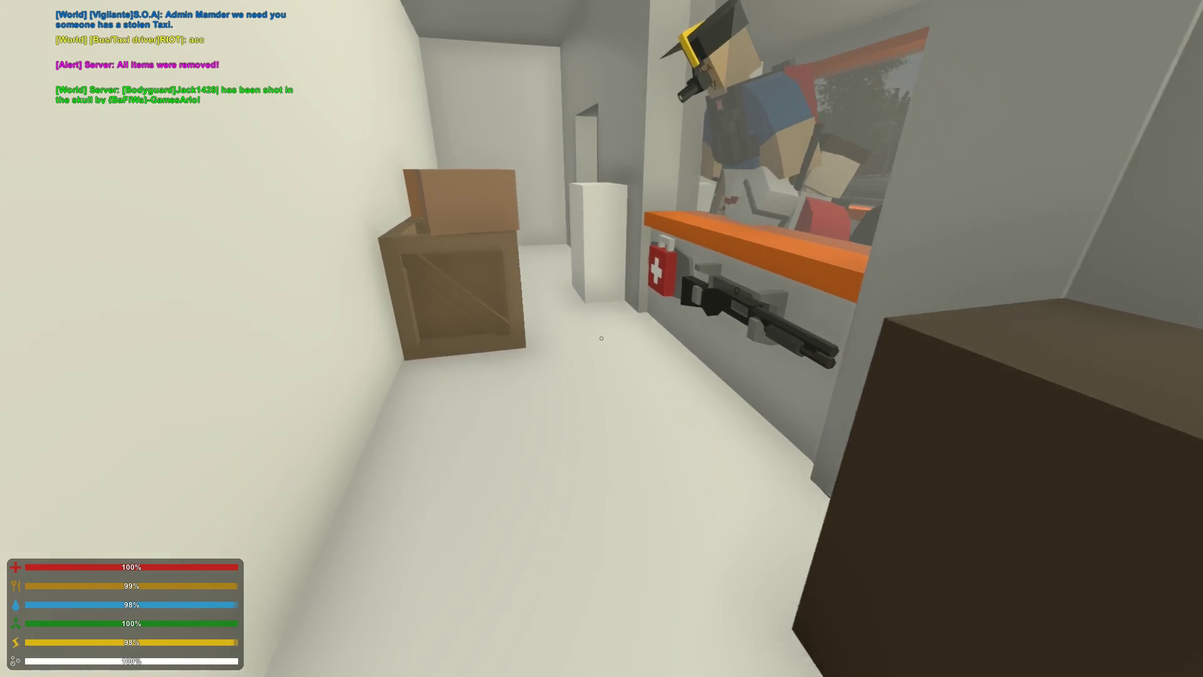
key("w")
key("f")
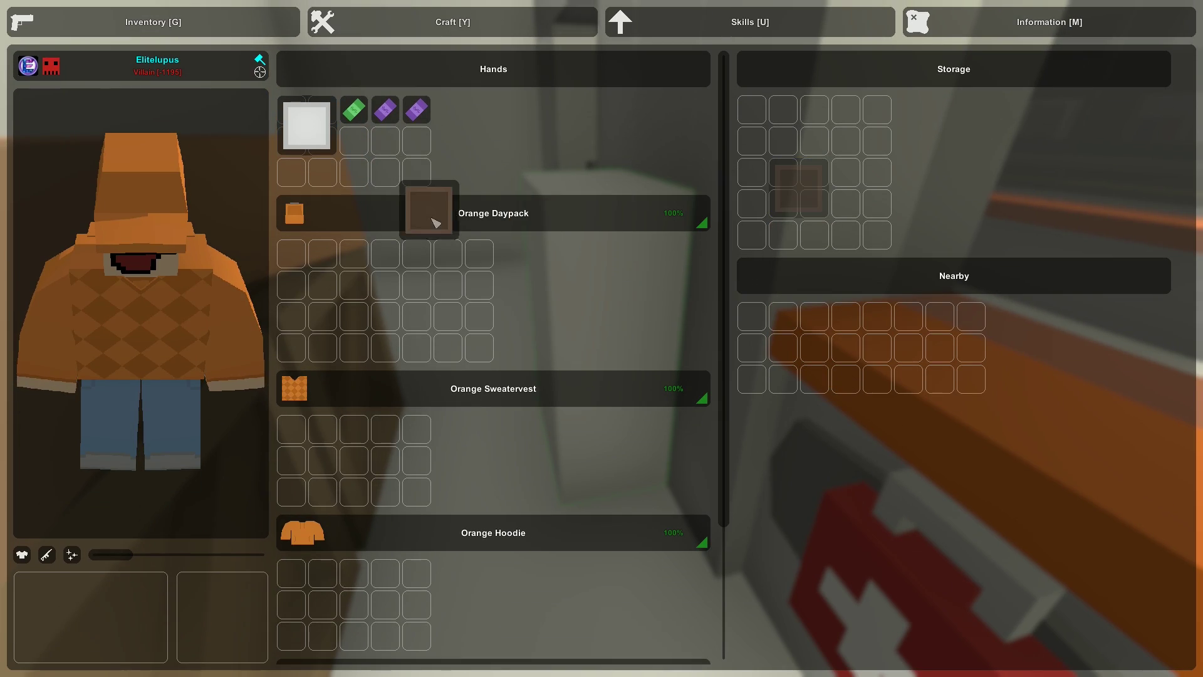
key("g")
key("w")
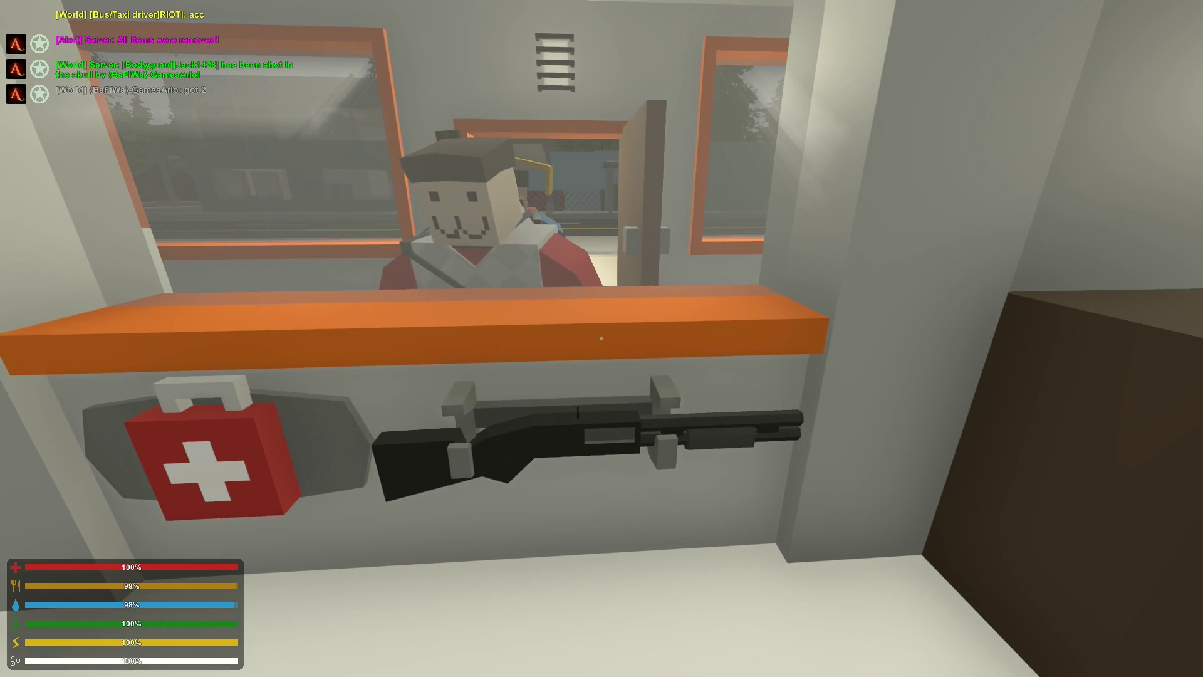
key("s")
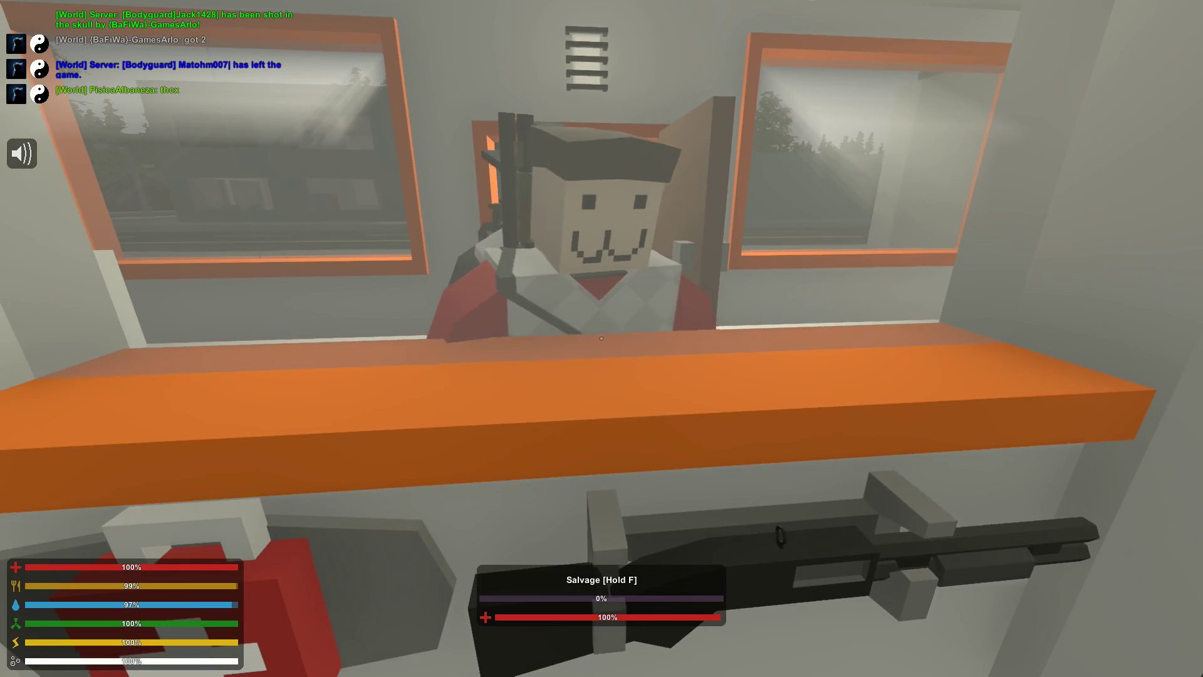
key("d")
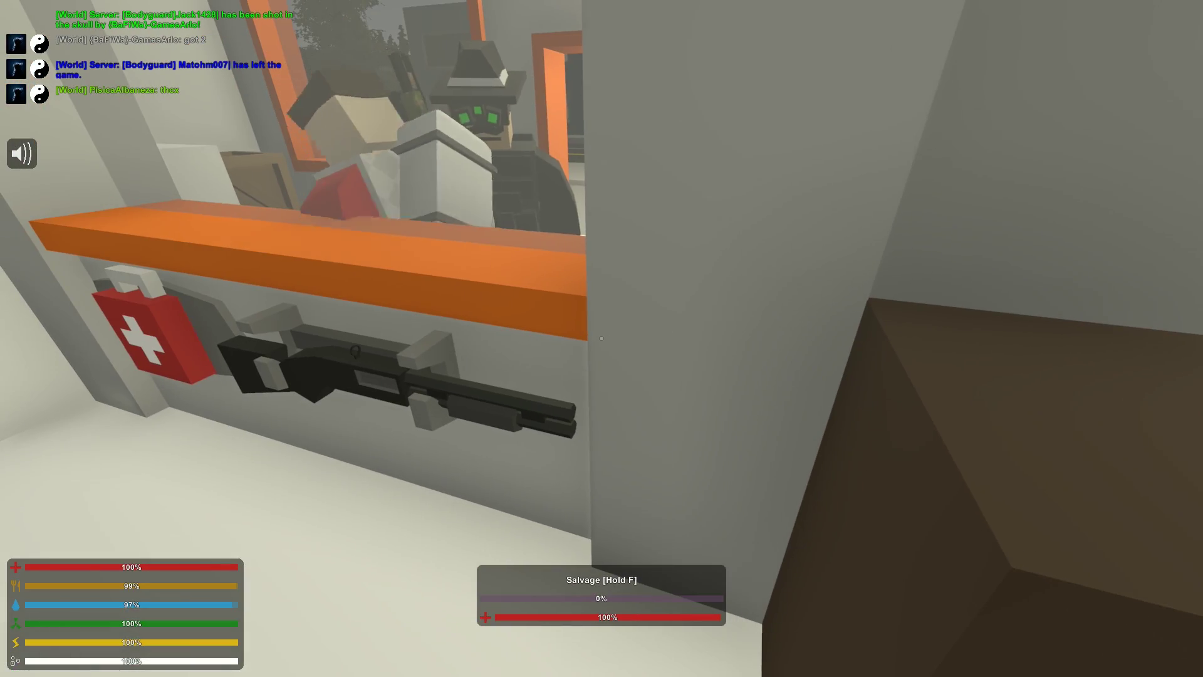
key("a")
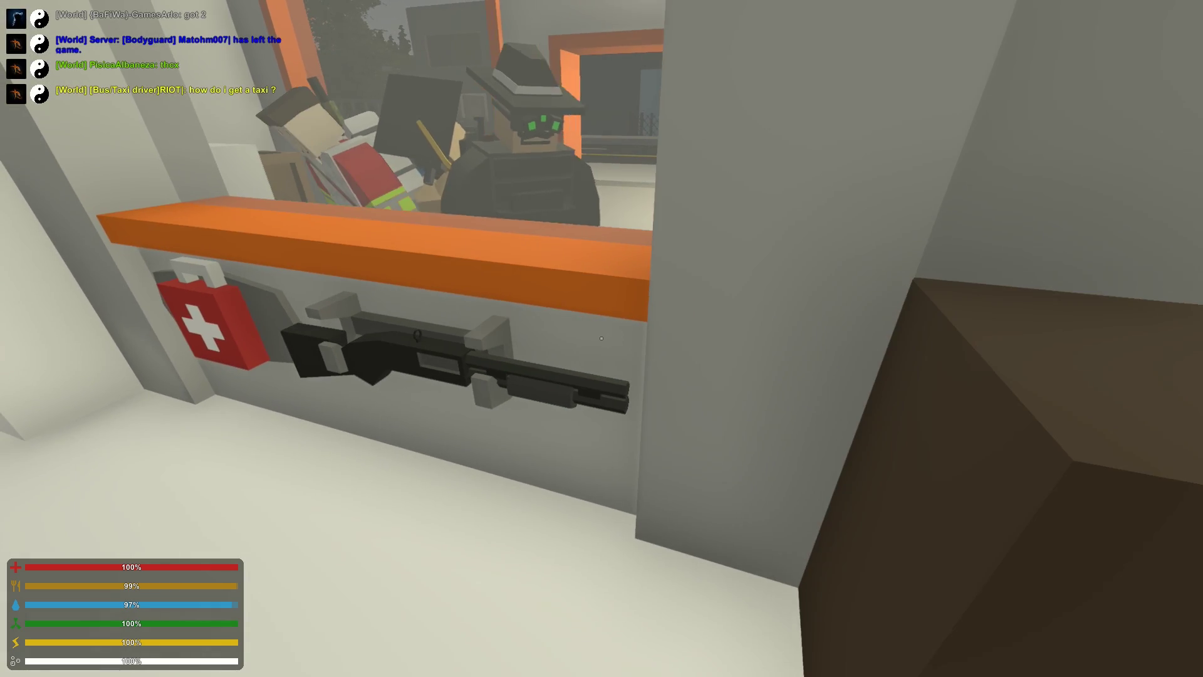
key("a")
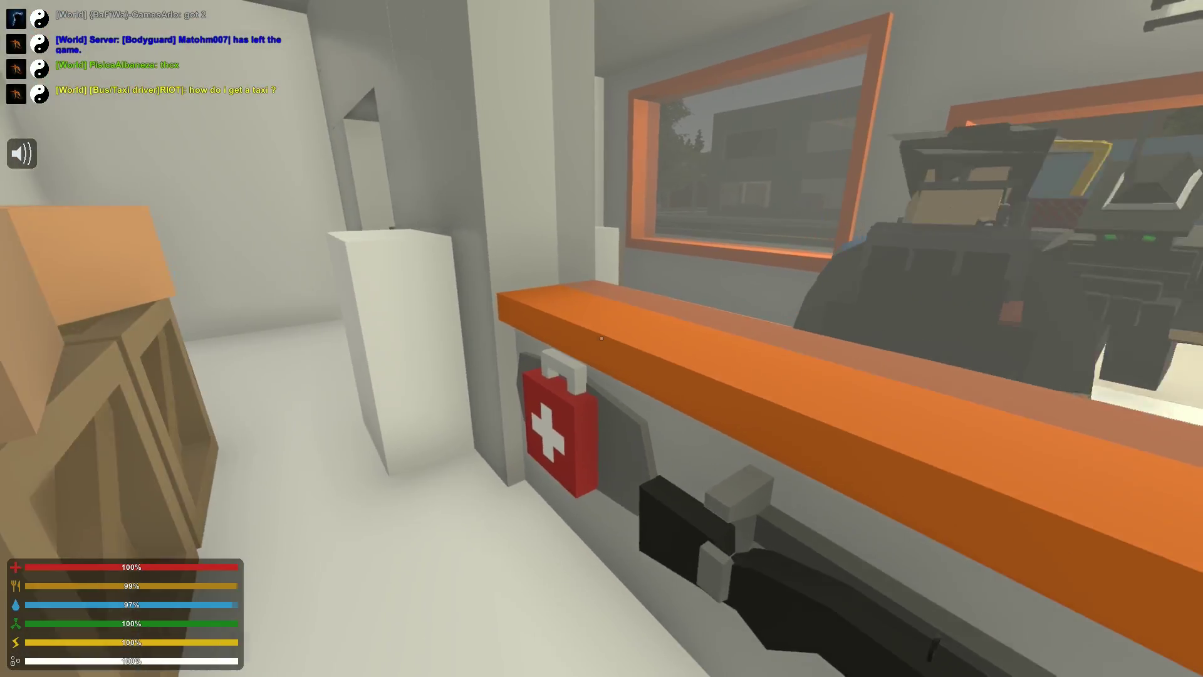
key("d")
key("a")
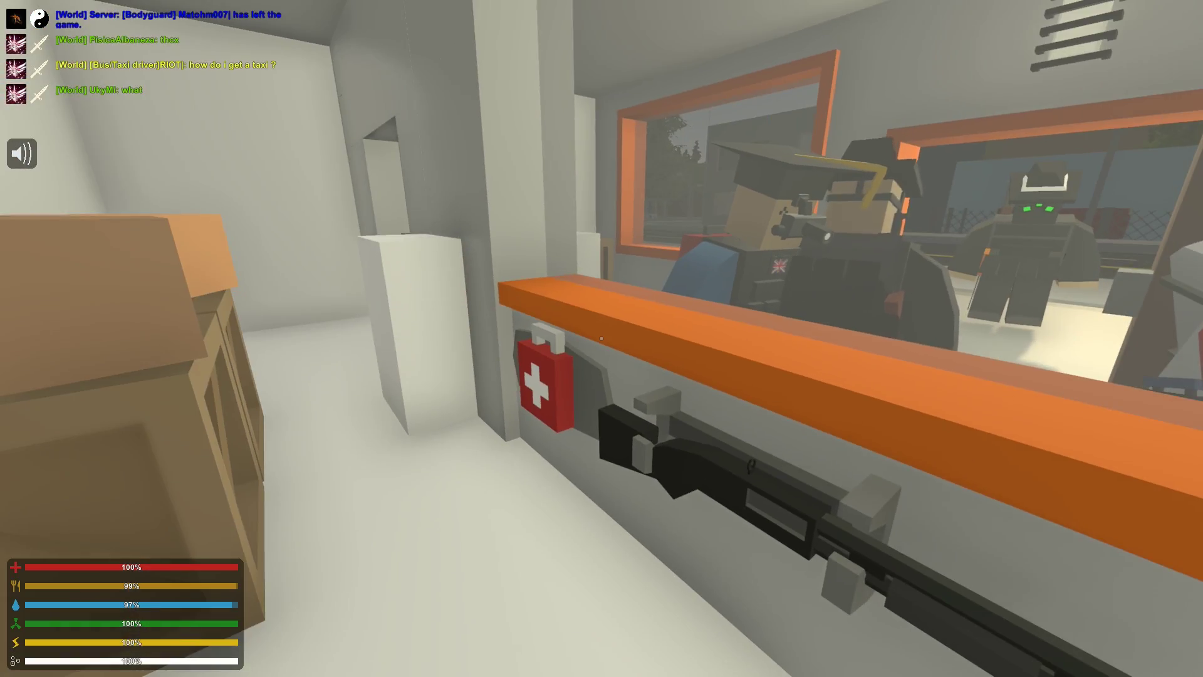
key("a")
key("w")
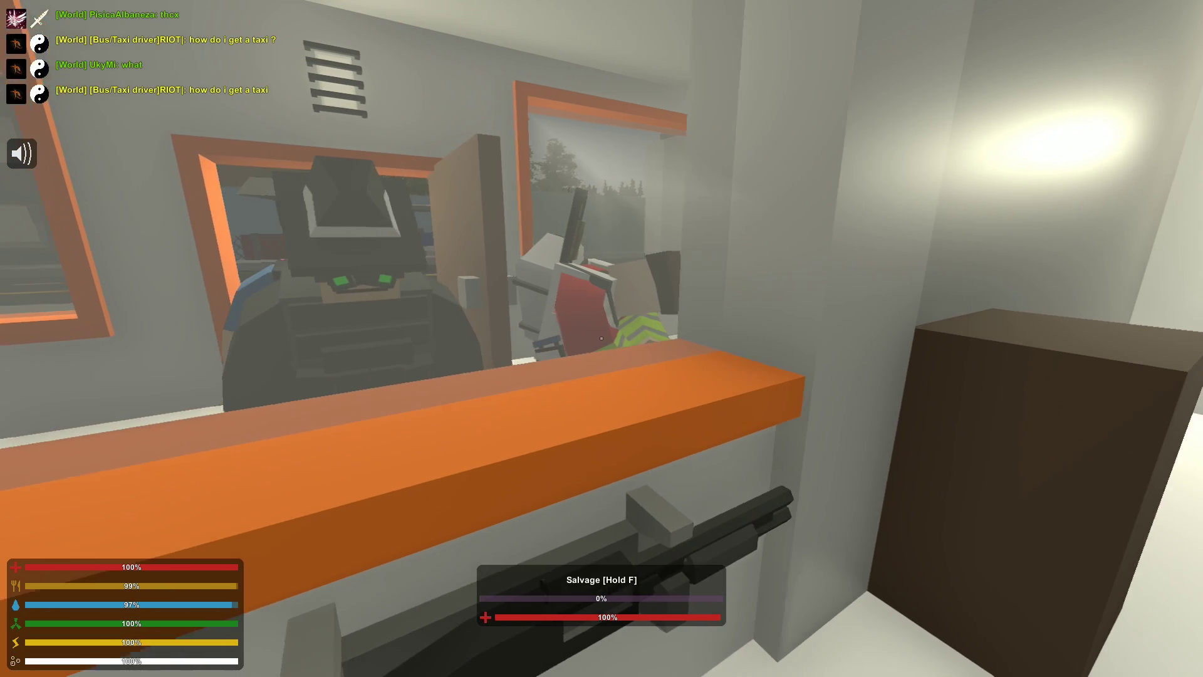
key("d")
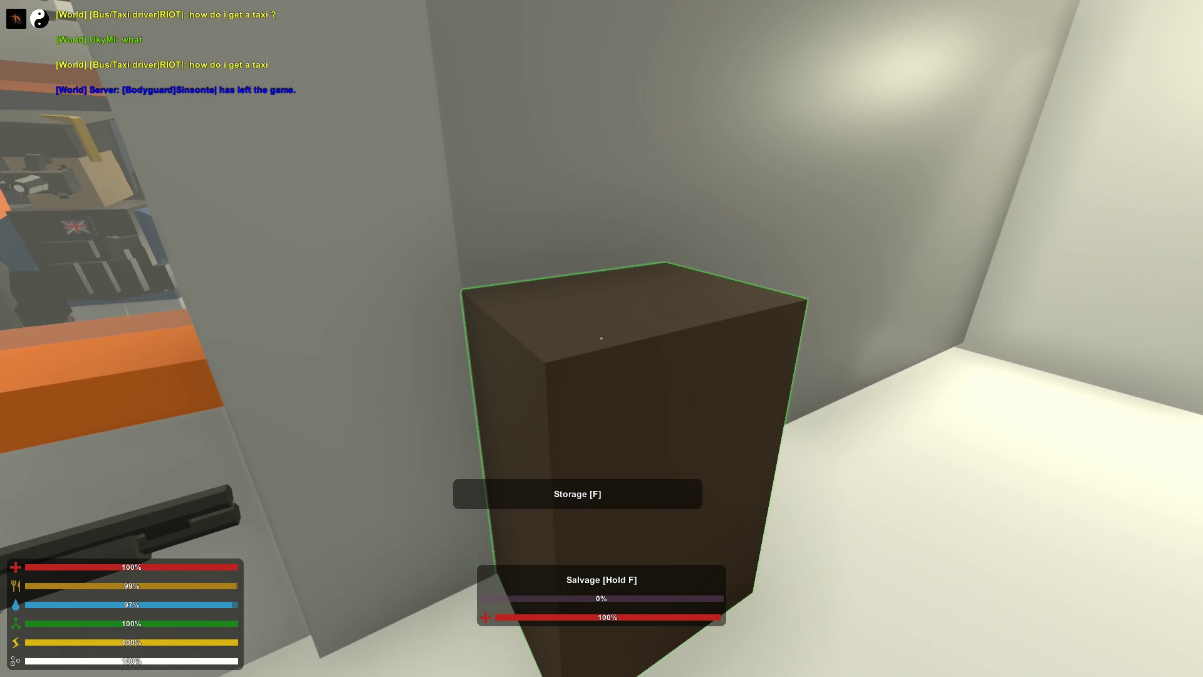
key("f")
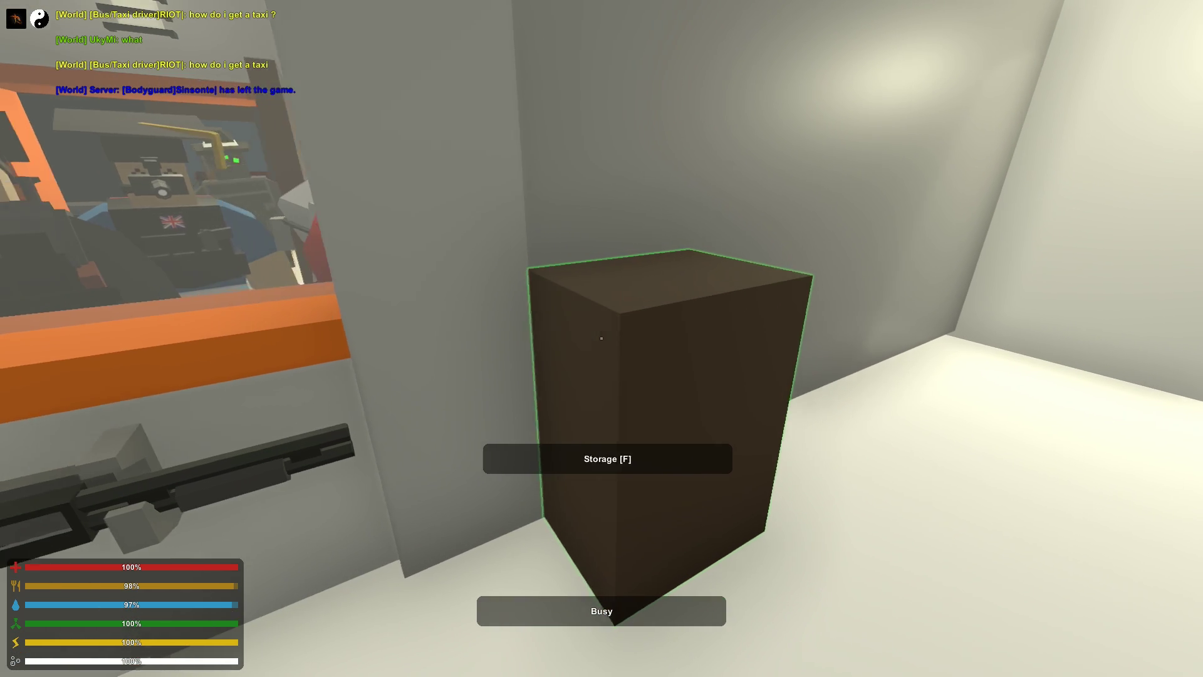
key("f")
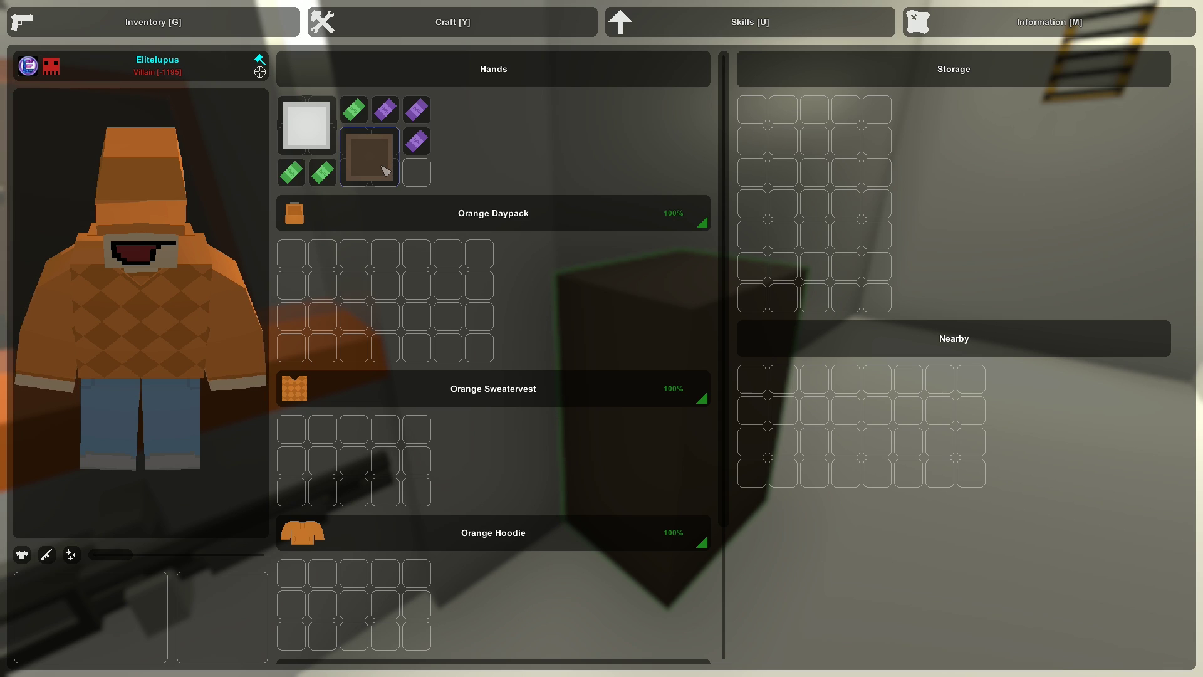
key("g")
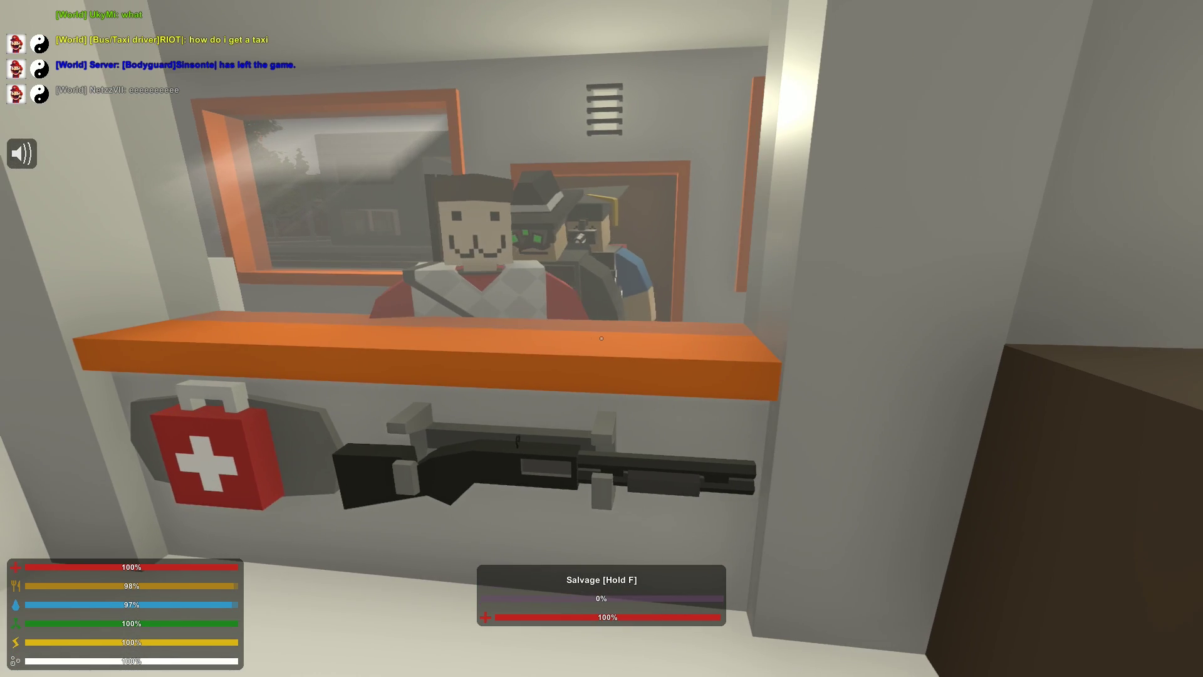
key("w")
key("s")
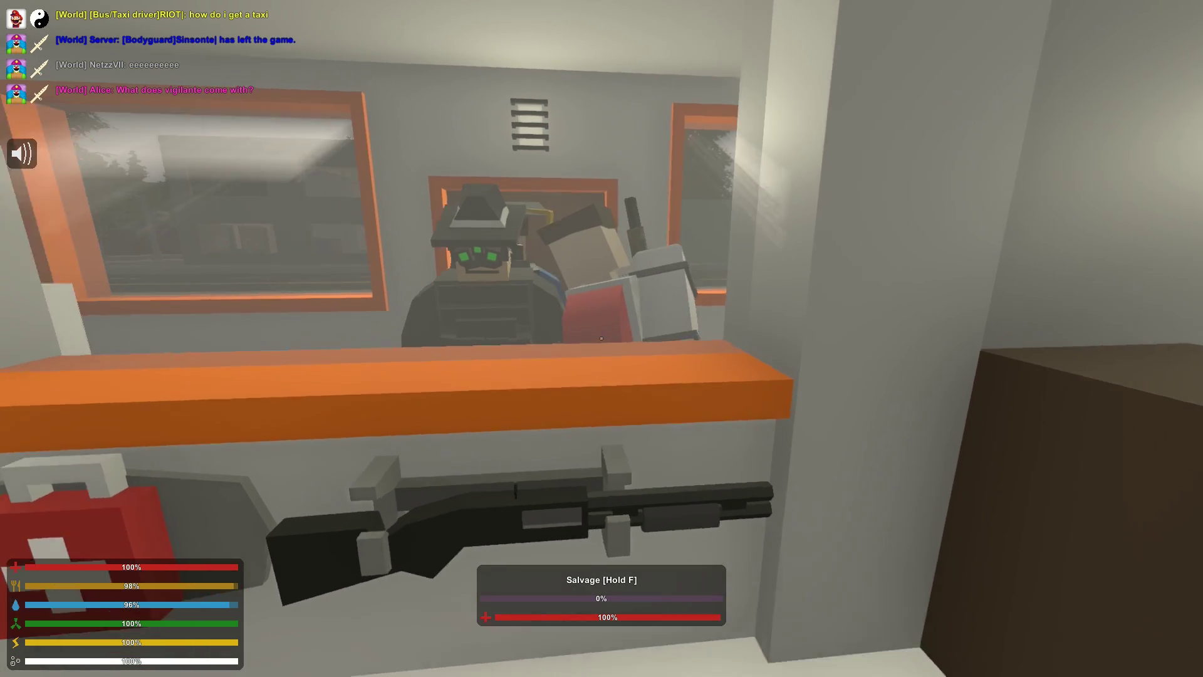
key("w")
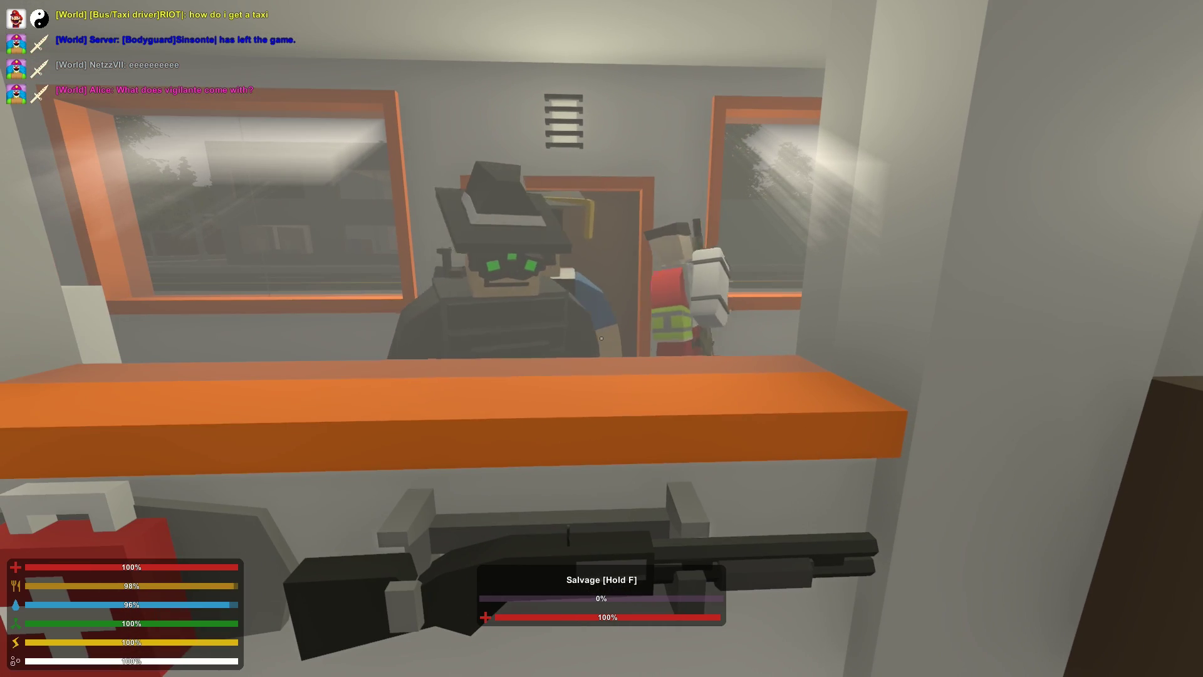
key("s")
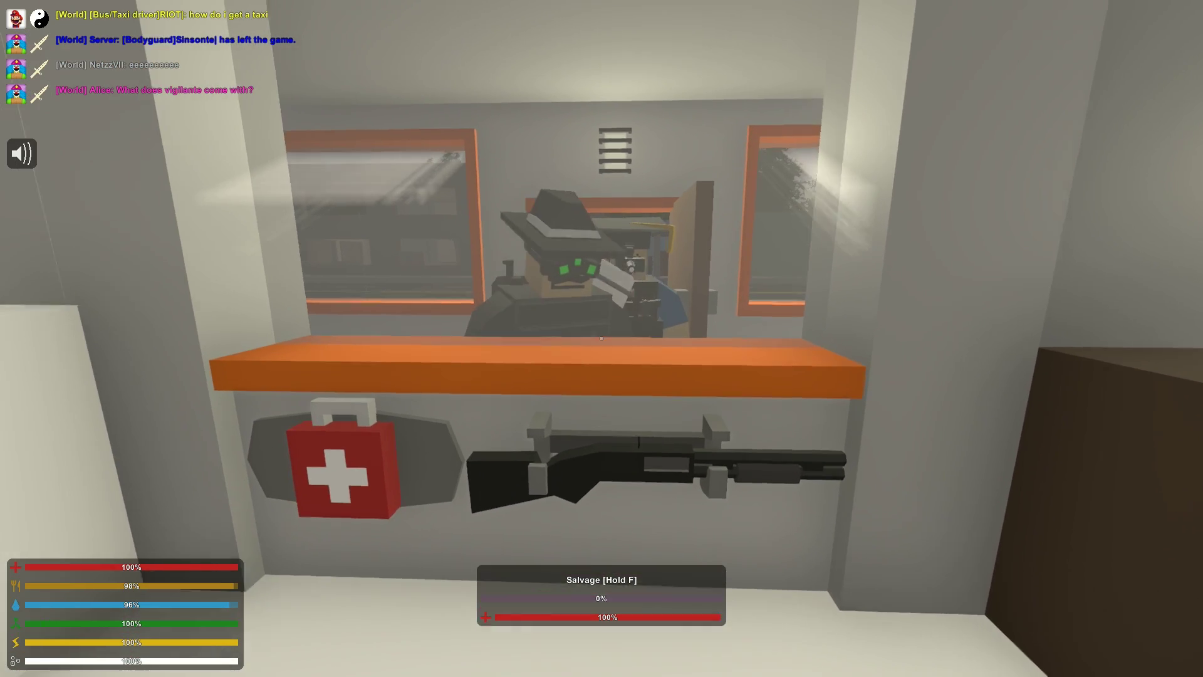
key("w")
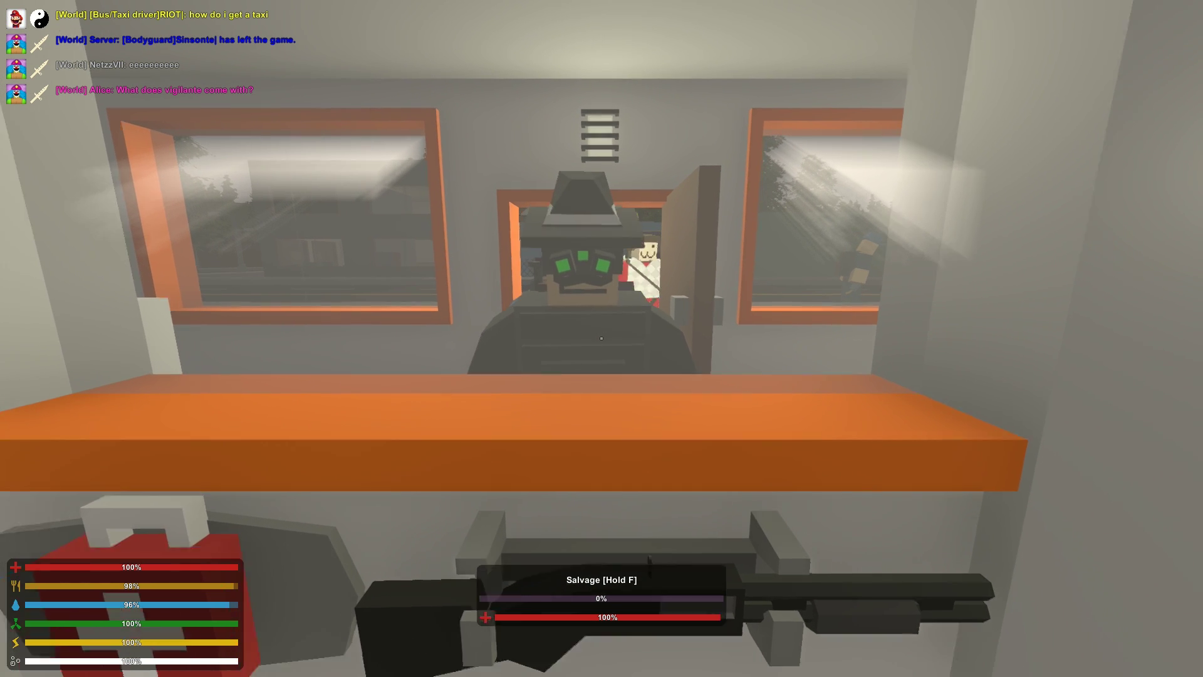
Step: Chat with the customer at the counter, shifting position while talking
key("s")
key("w")
key("s")
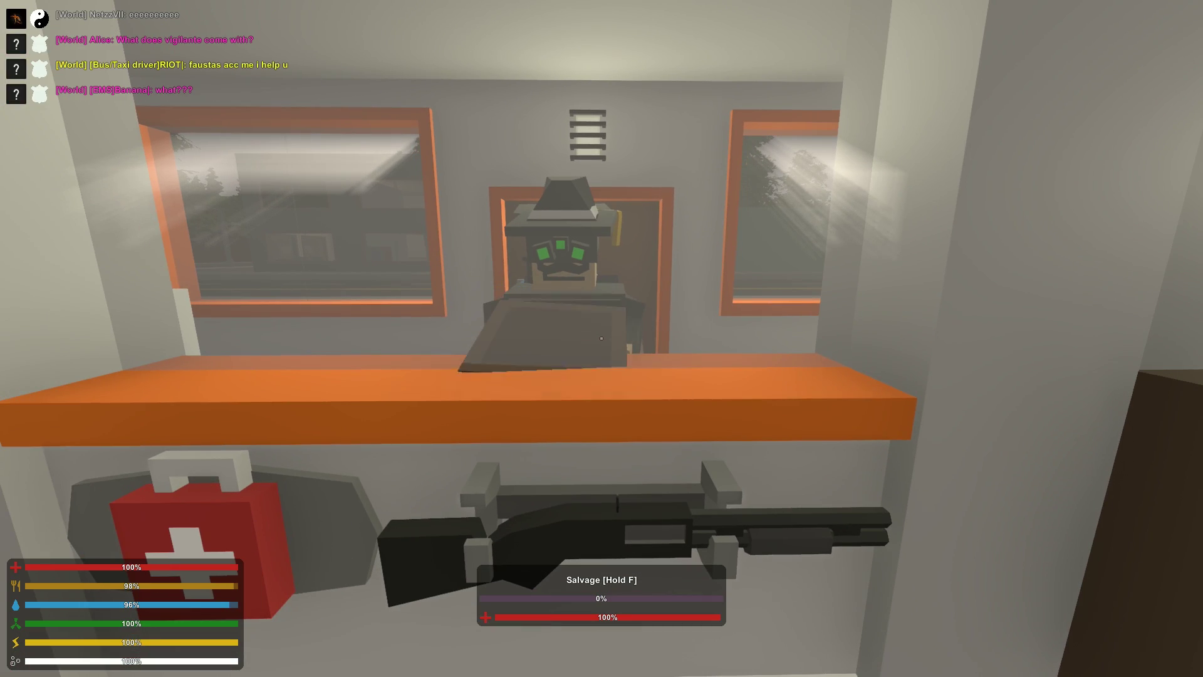
key("w")
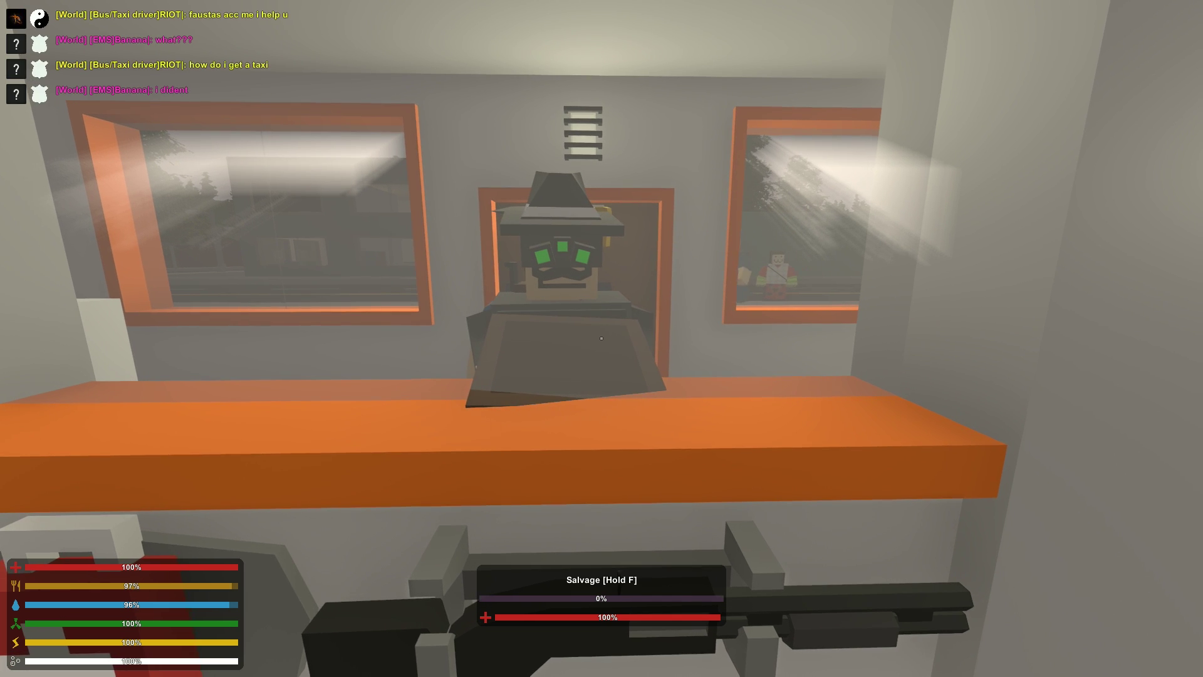
key("s")
key("w")
Step: Move the parcel crate from the white counter storage box into the Orange Daypack
key("w")
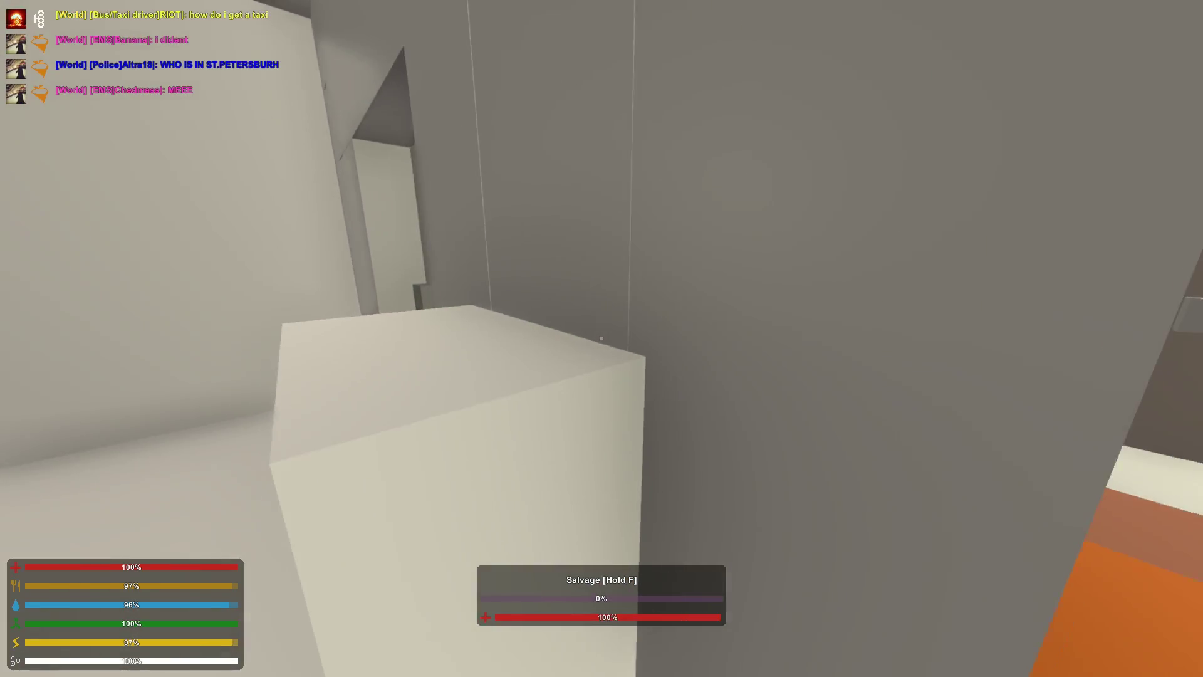
key("f")
key("w")
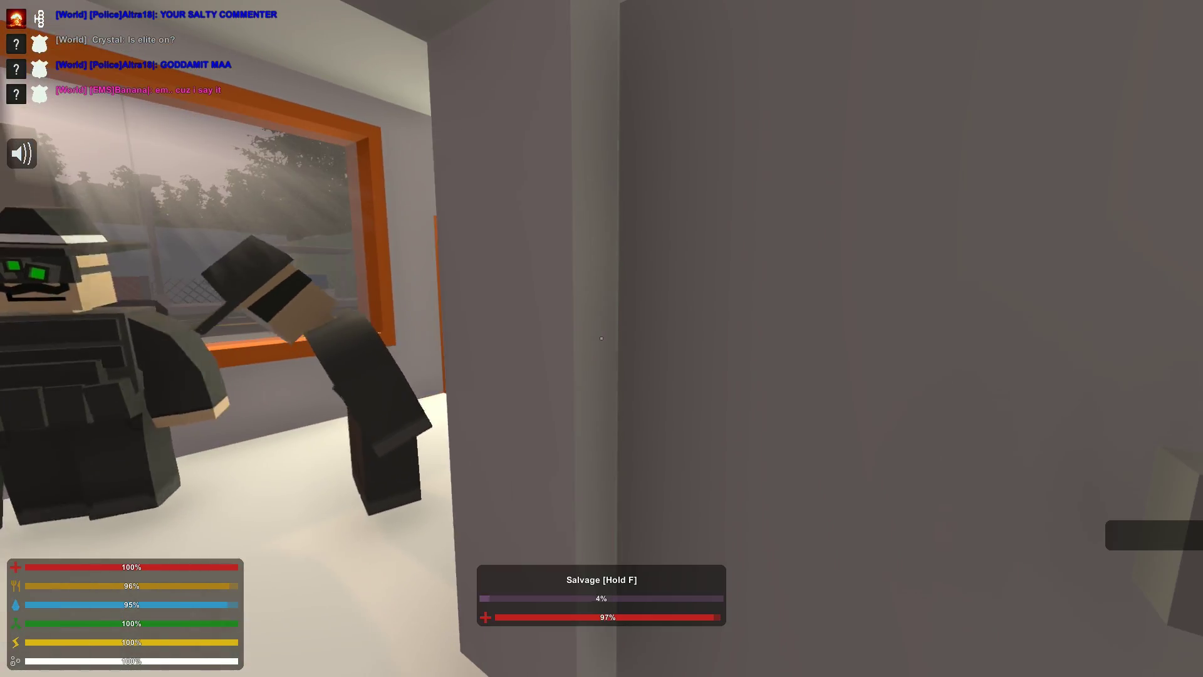
key("g")
key("g")
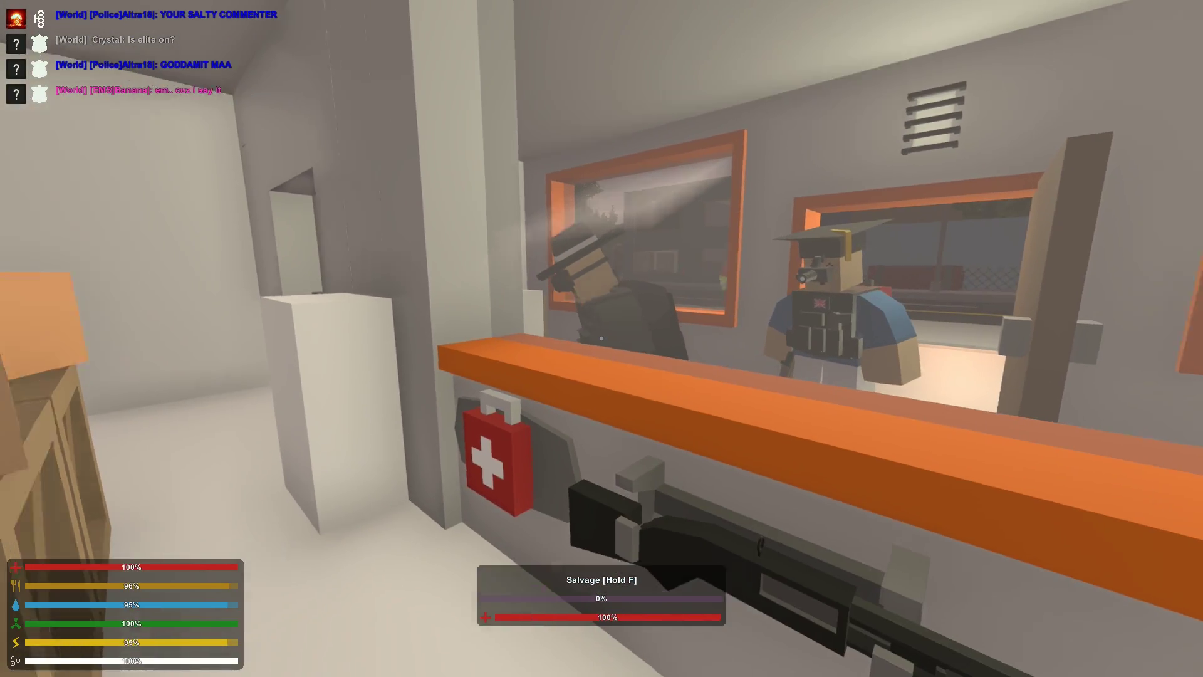
key("f")
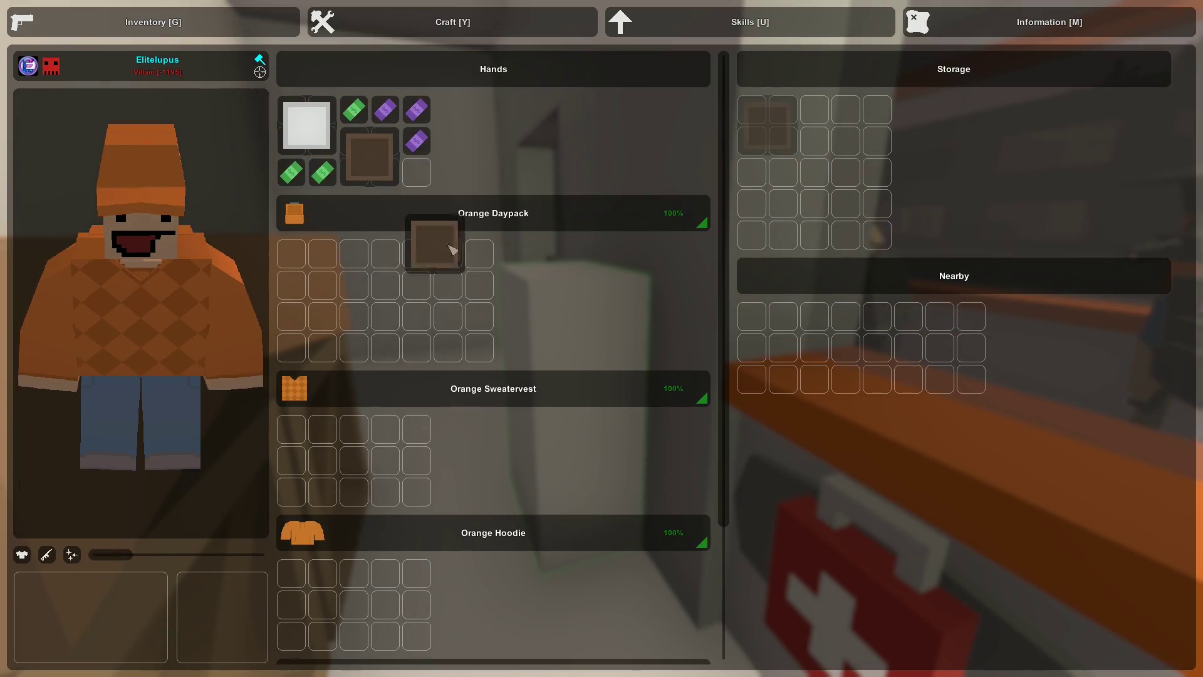
key("Escape")
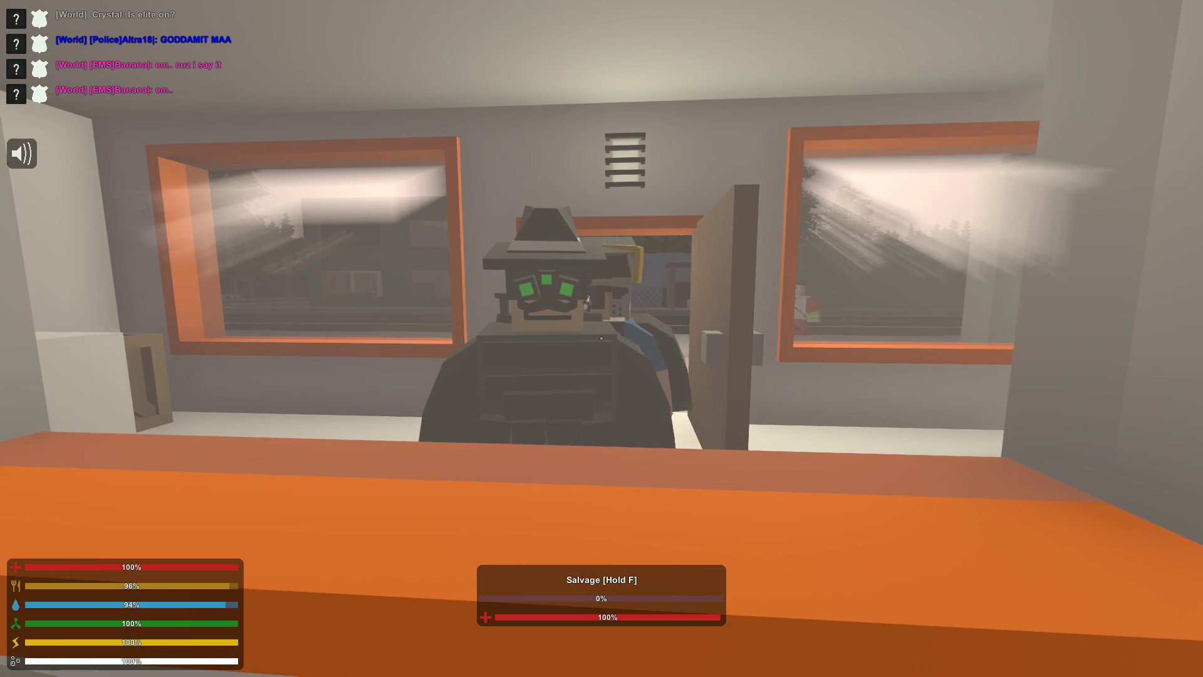
key("s")
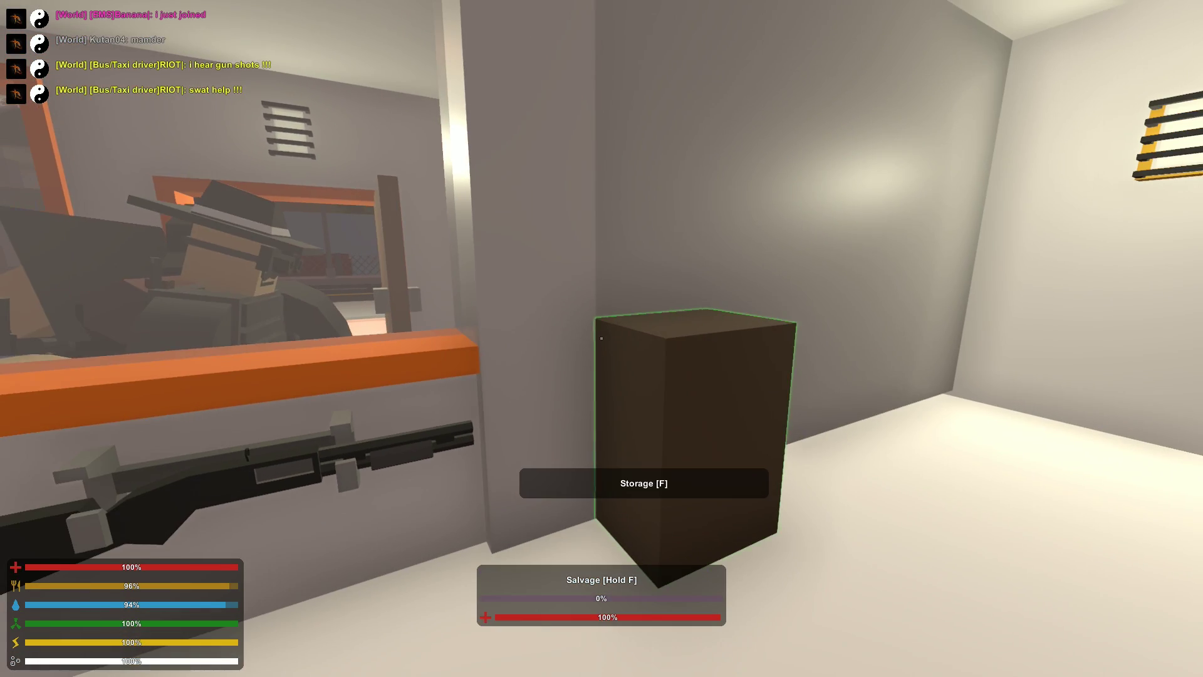
Step: Collect the three cash notes from the brown storage crate into the inventory
key("f")
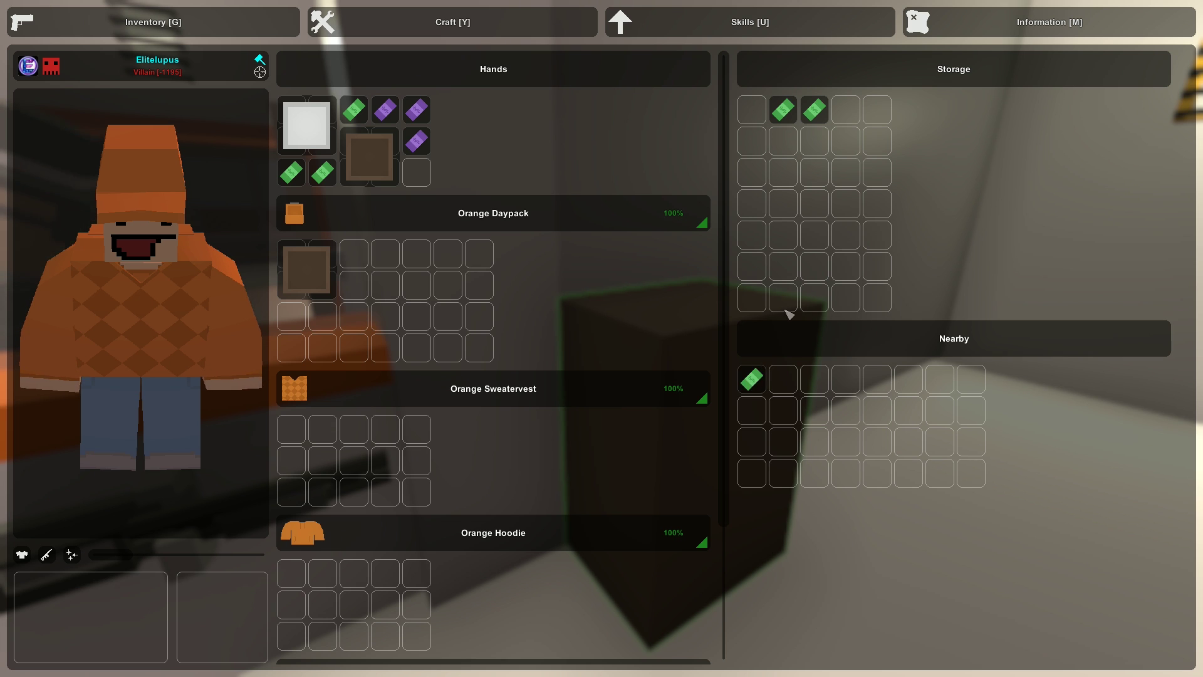
left_click_drag(751, 379, 751, 111)
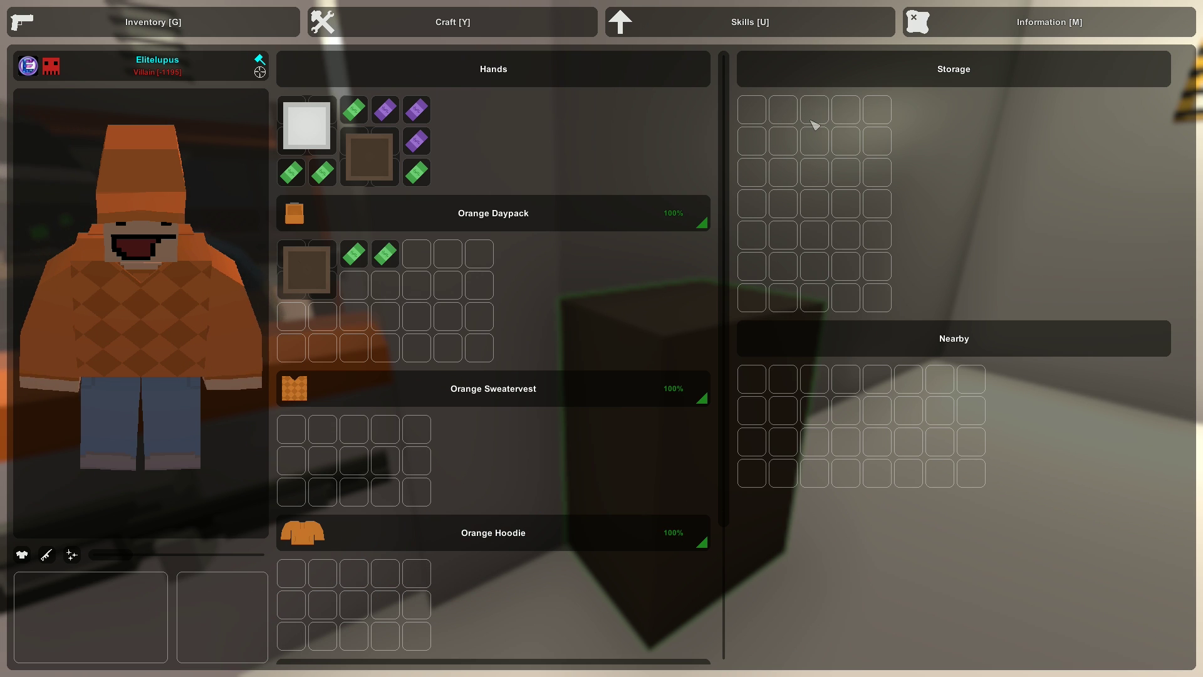
key("Escape")
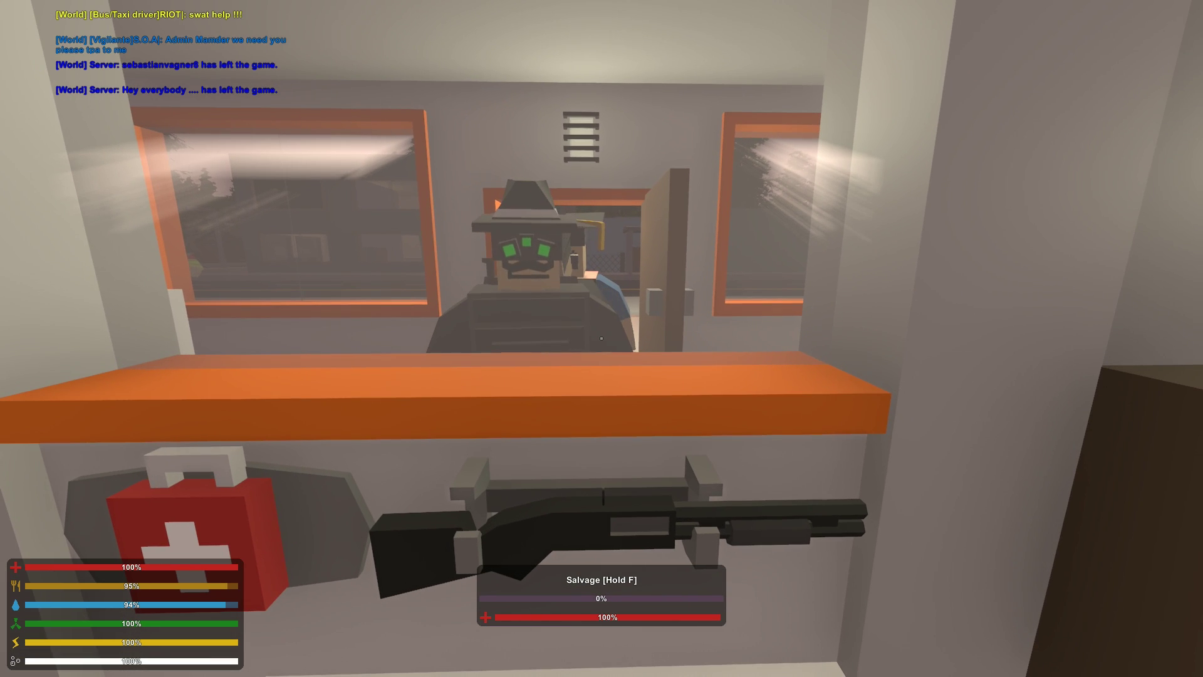
Step: Return to the counter and step up to the waiting customer
key("w")
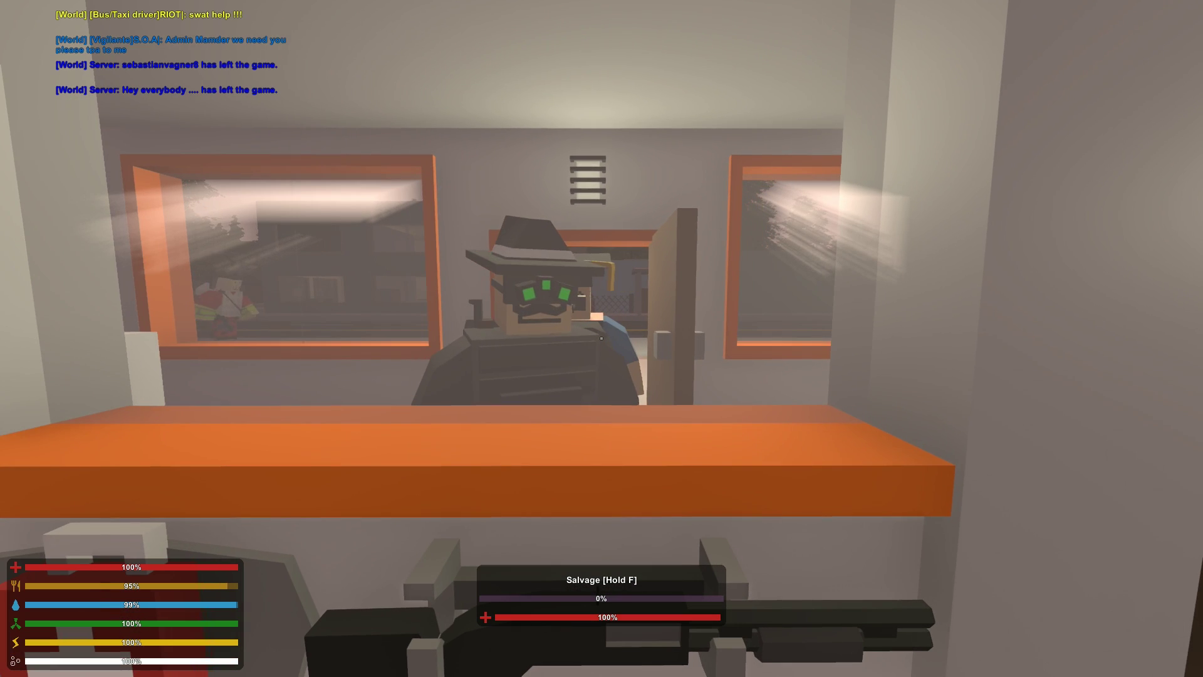
key("w")
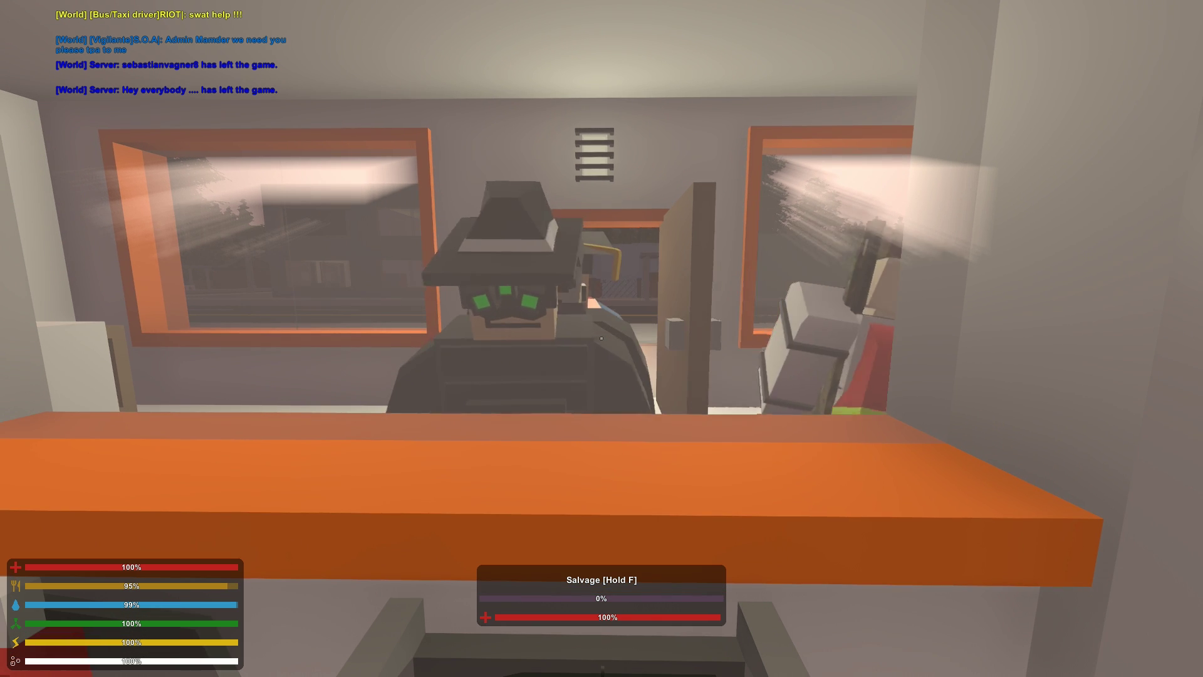
key("s")
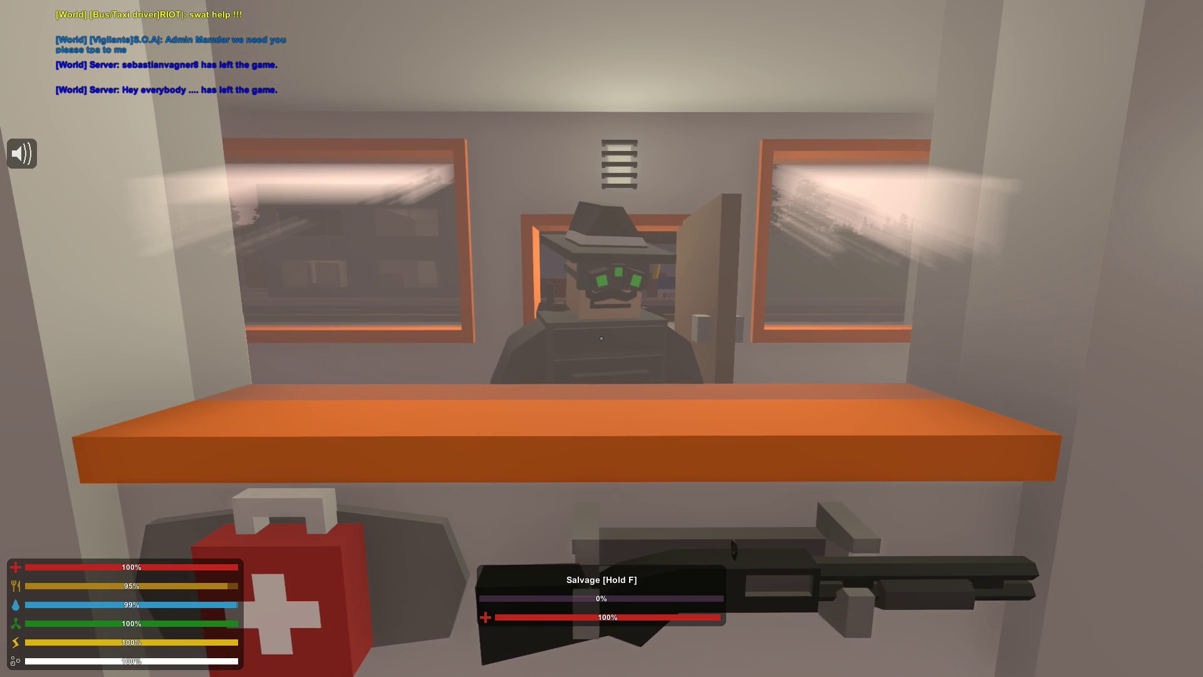
key("w")
key("s")
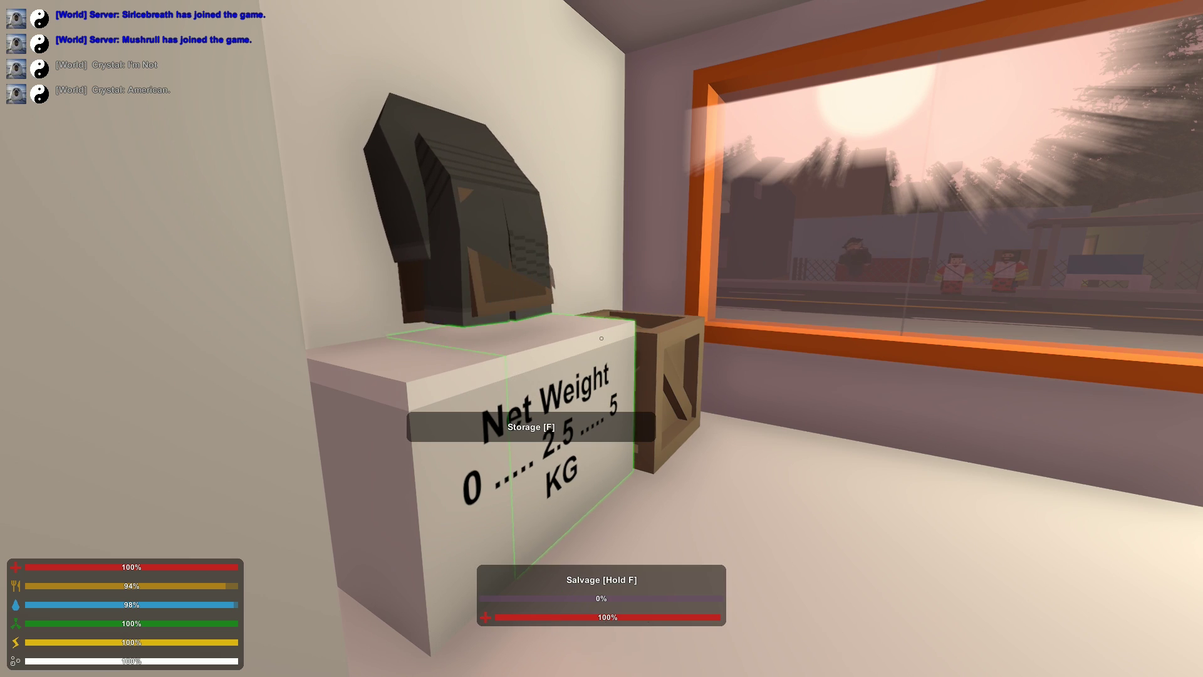
Step: Look over the scale and customers at the Net Weight counter, then head for the corridor
key("s")
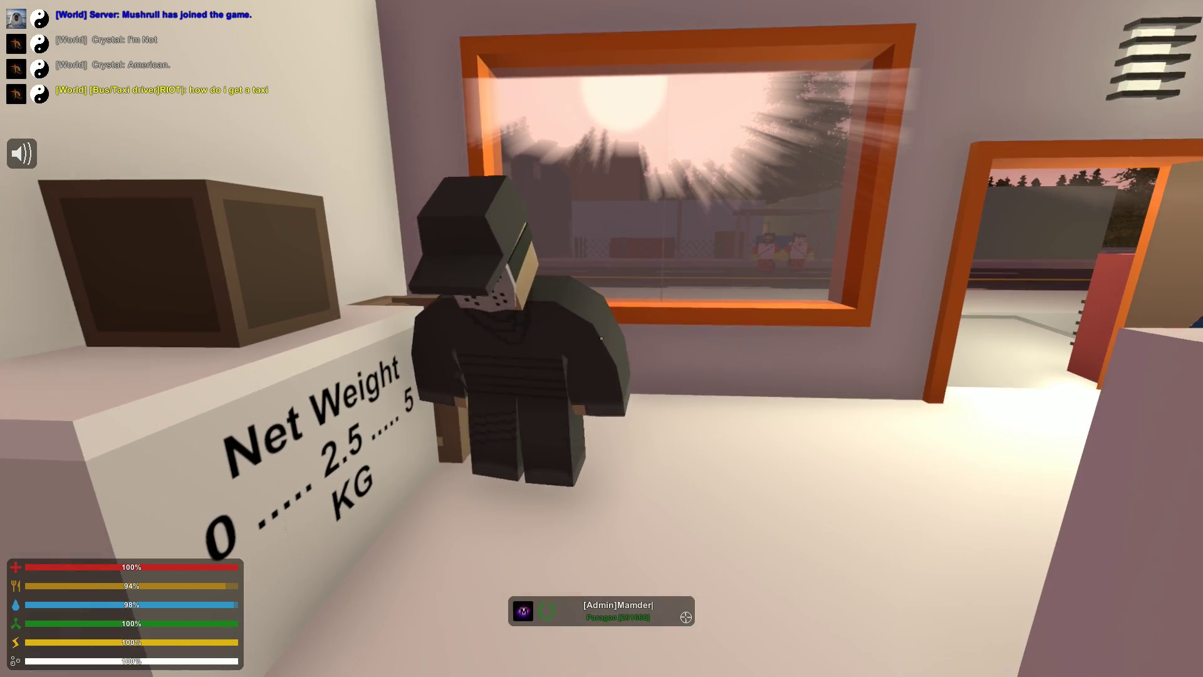
key("a")
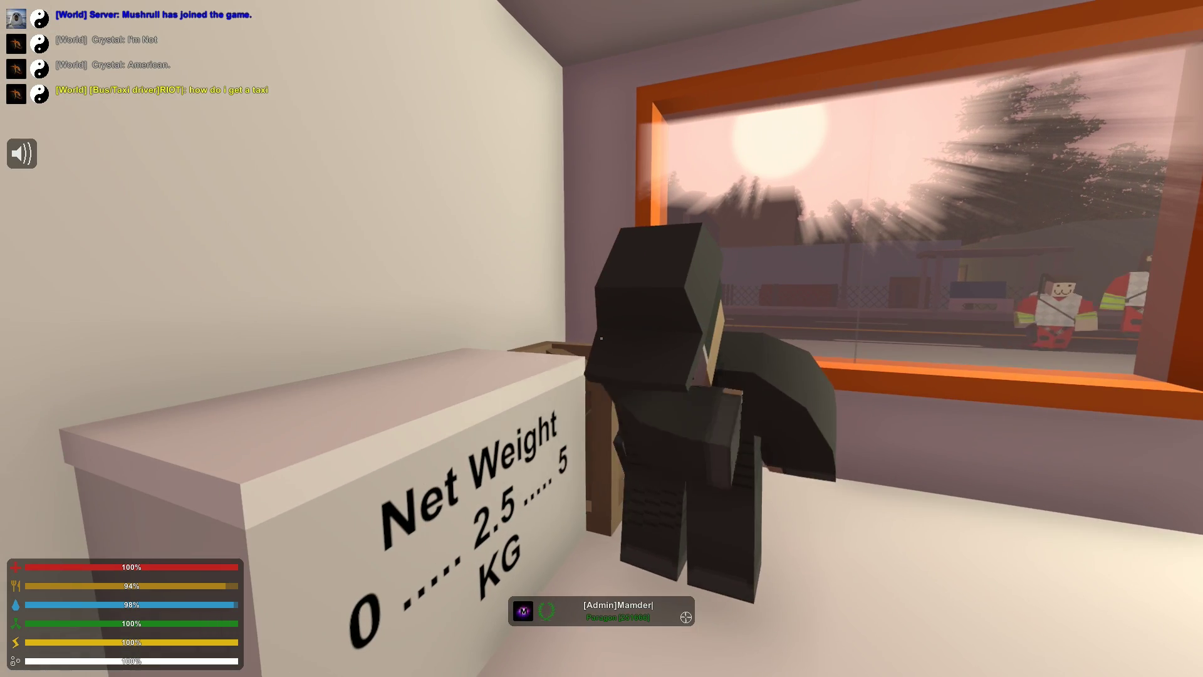
key("w")
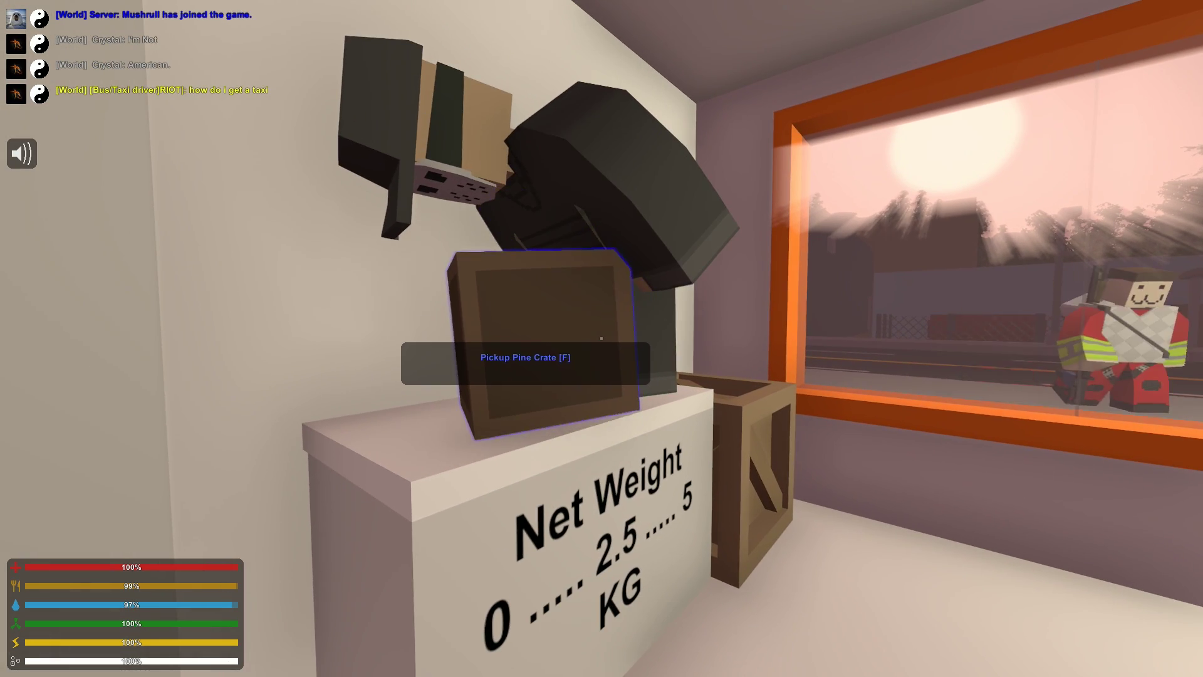
key("s")
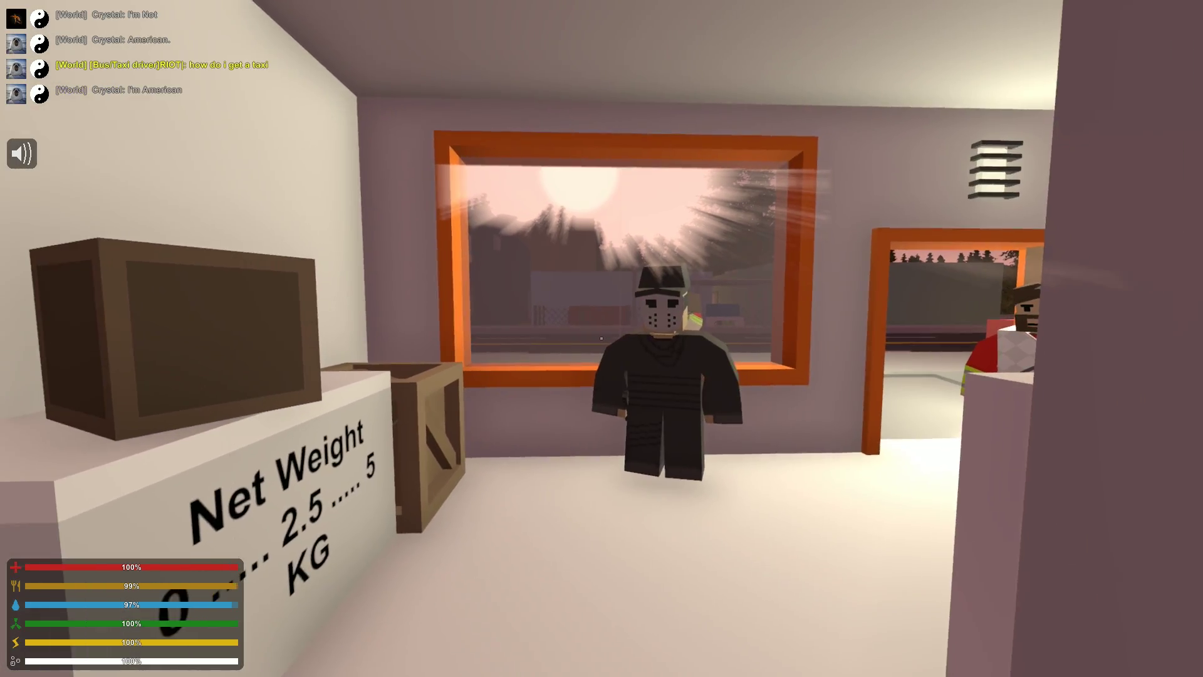
key("d")
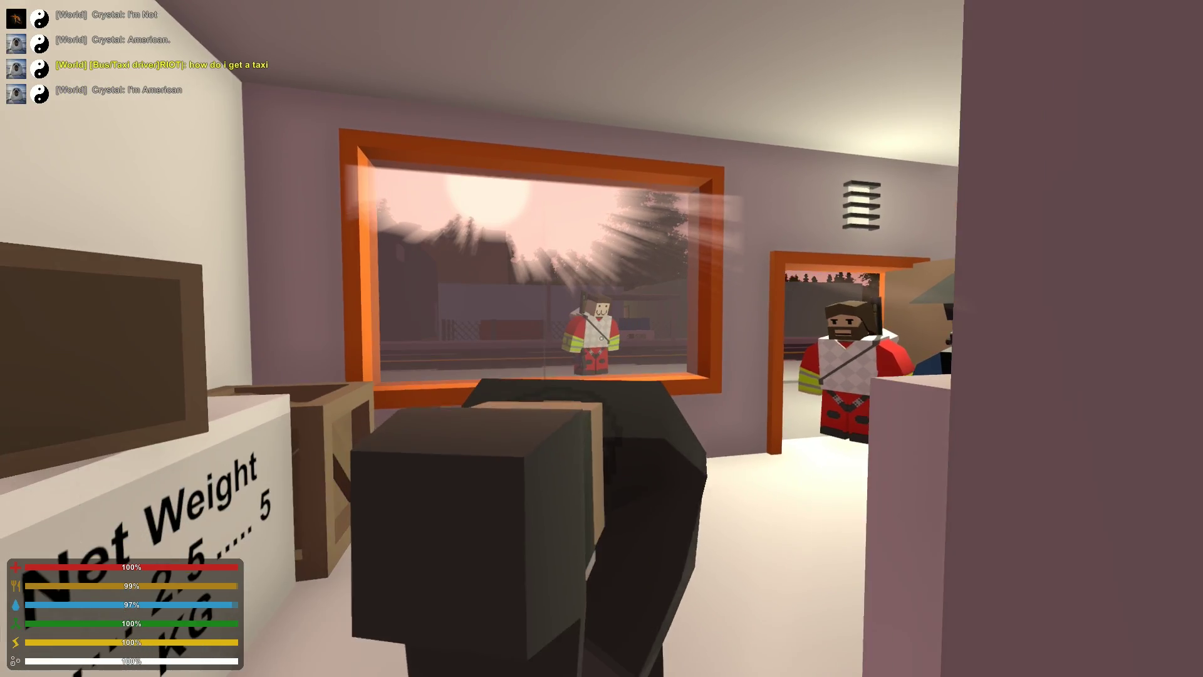
left_click_drag(602, 339, 602, 470)
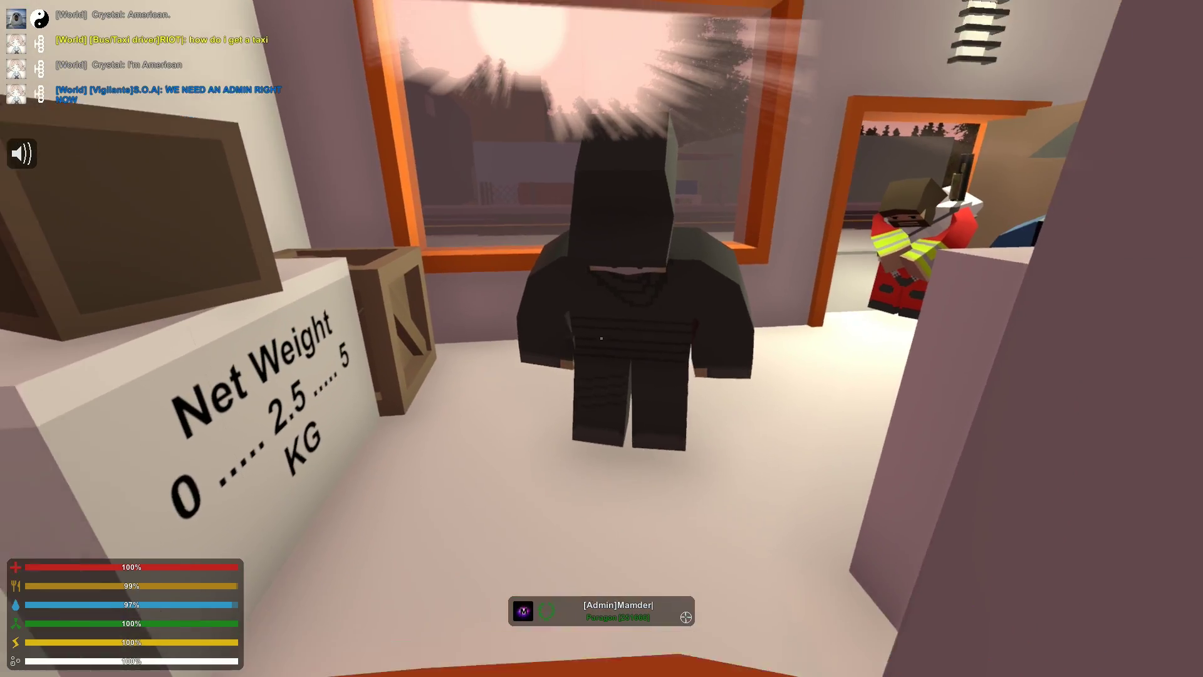
key("w")
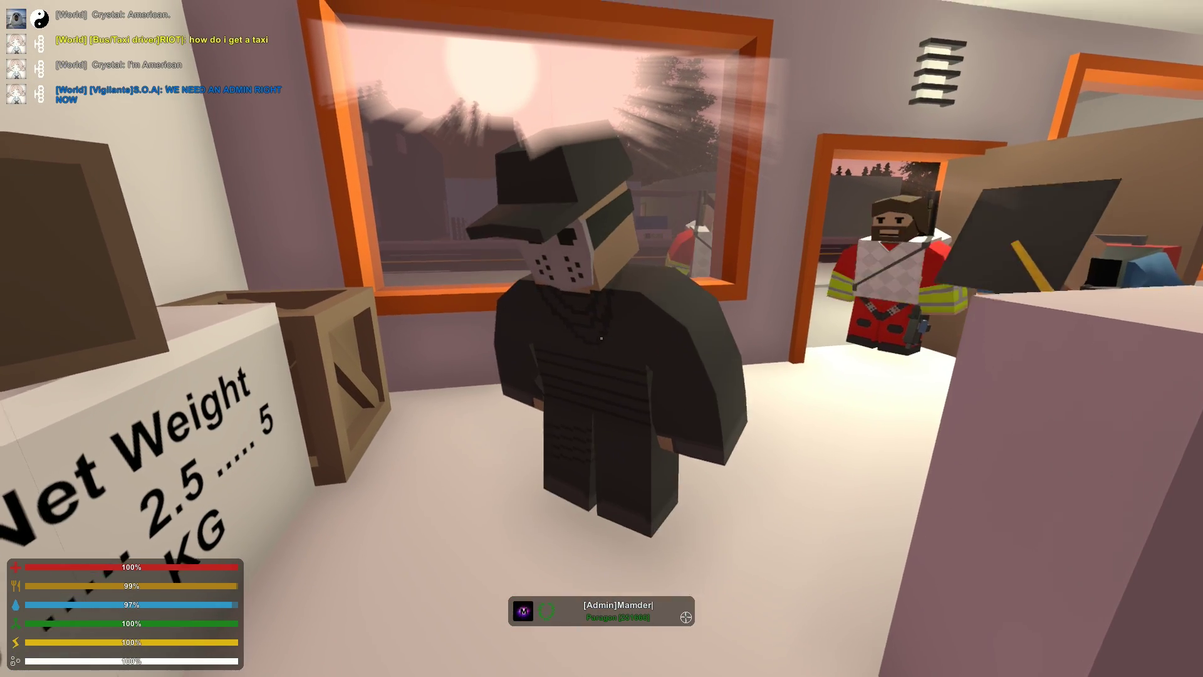
left_click_drag(602, 338, 376, 338)
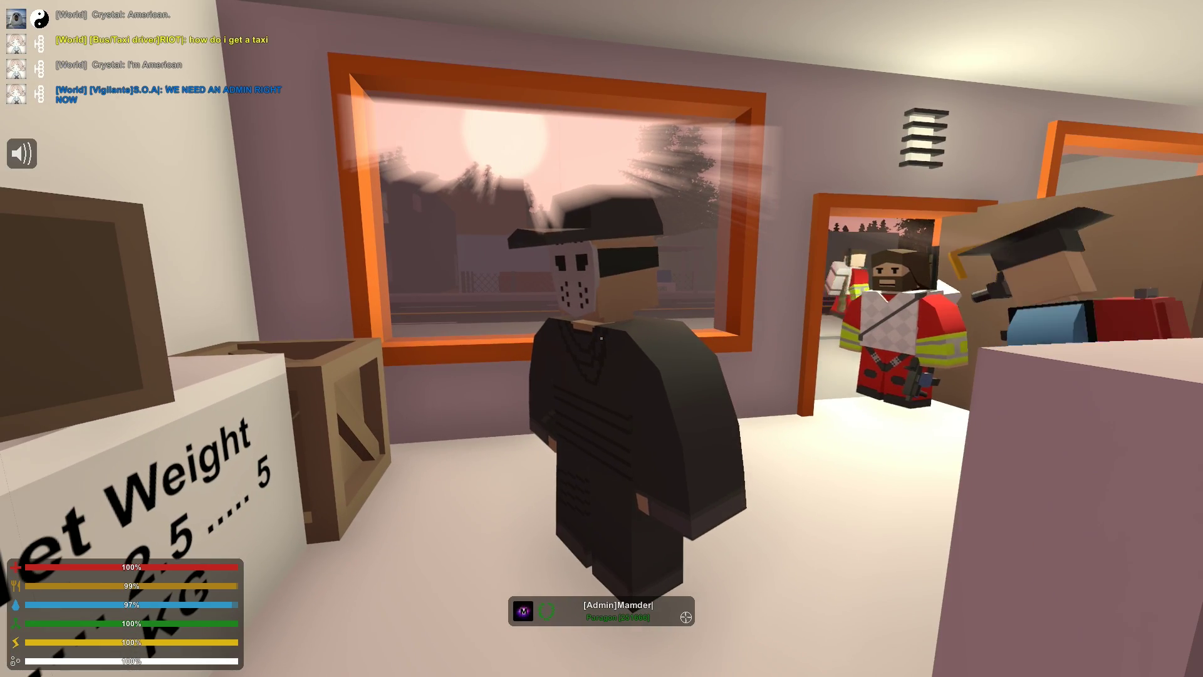
left_click_drag(602, 338, 658, 339)
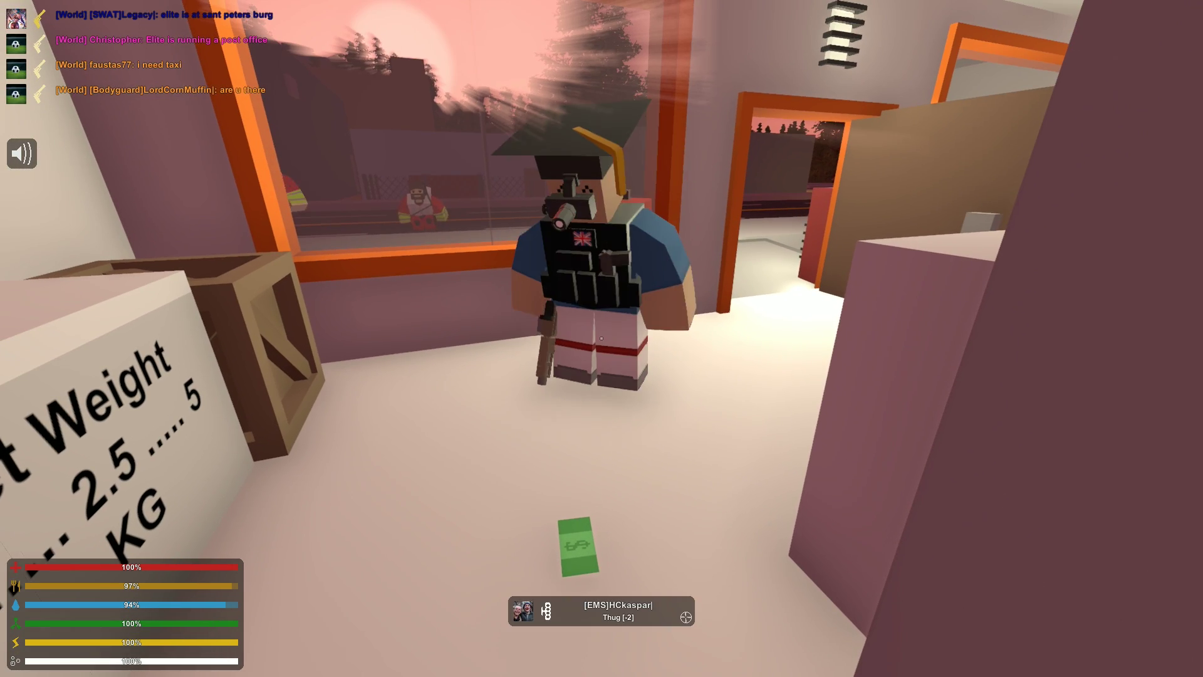
Step: Pick up the $20 note the customer dropped on the floor
key("f")
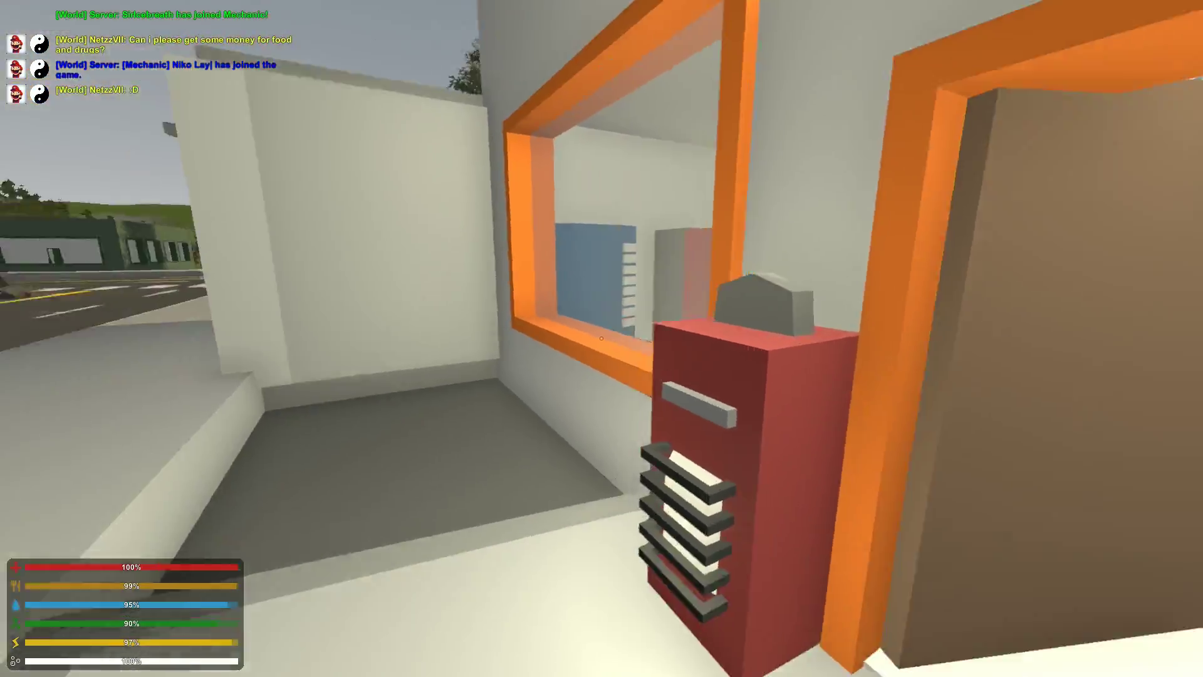
Step: Open the garage, drive the orange postal van onto the street, and shut the garage door
key("f")
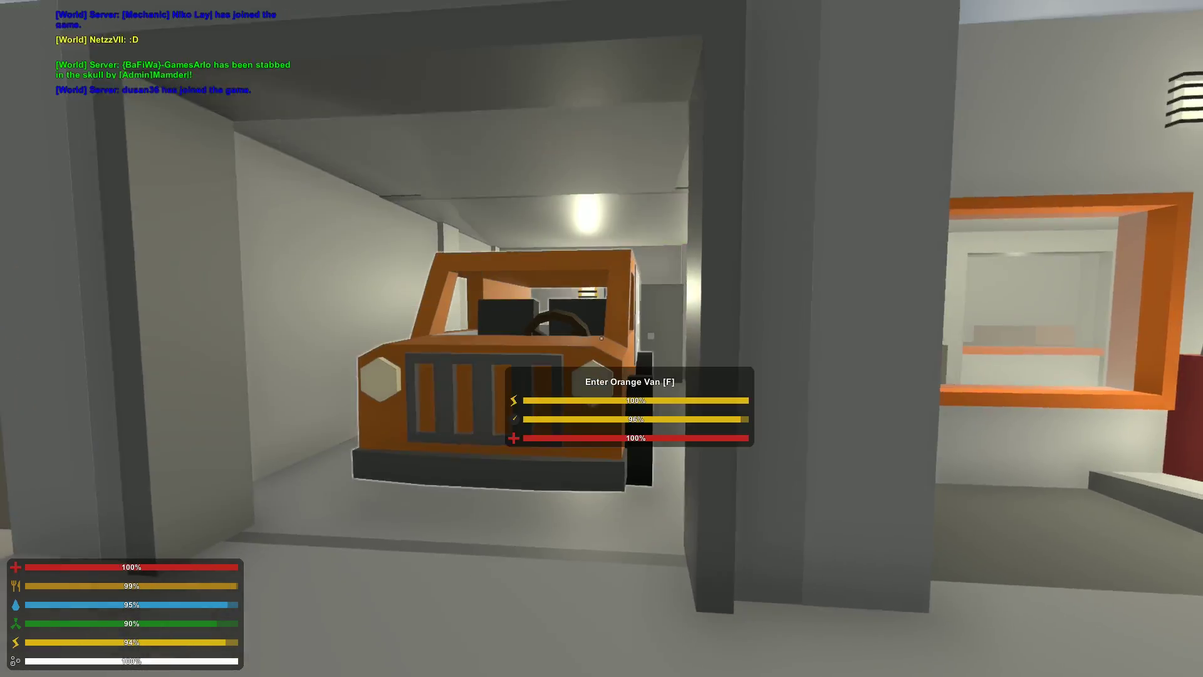
key("f")
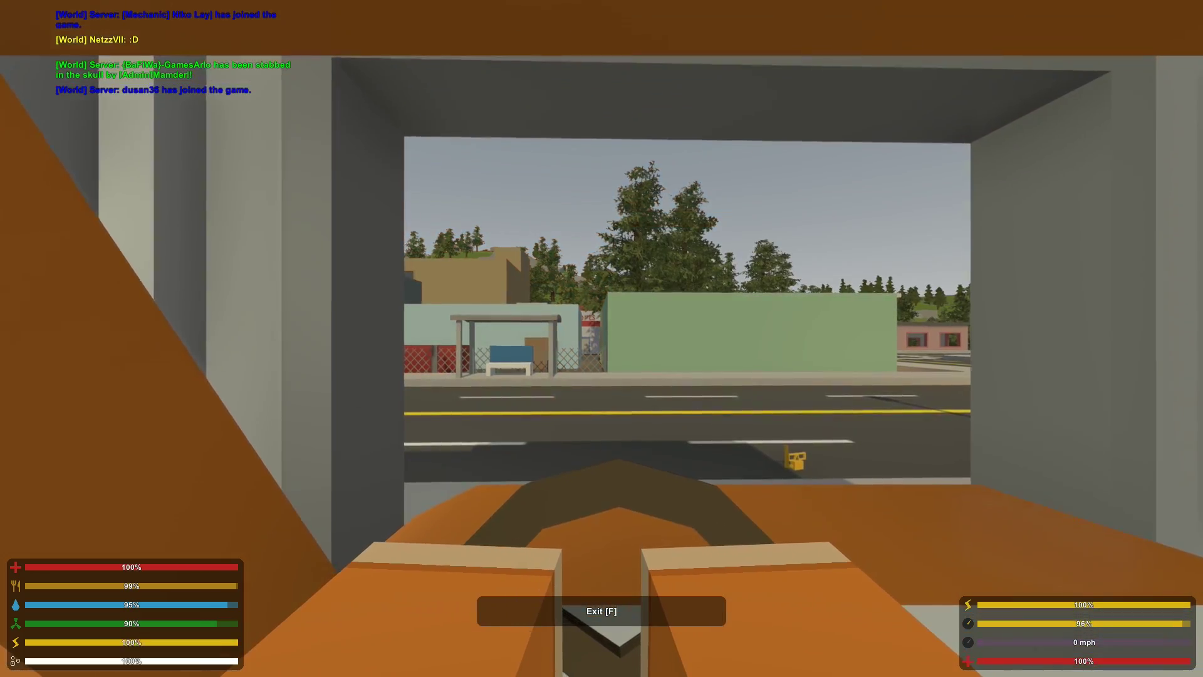
key("f")
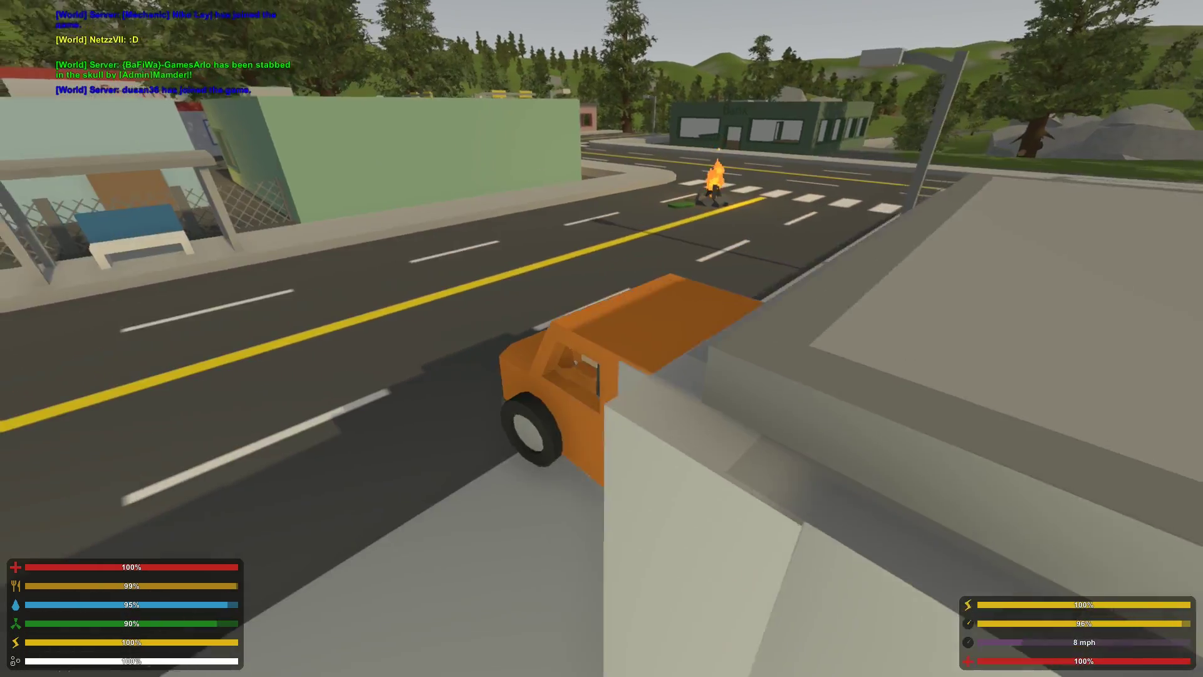
key("w")
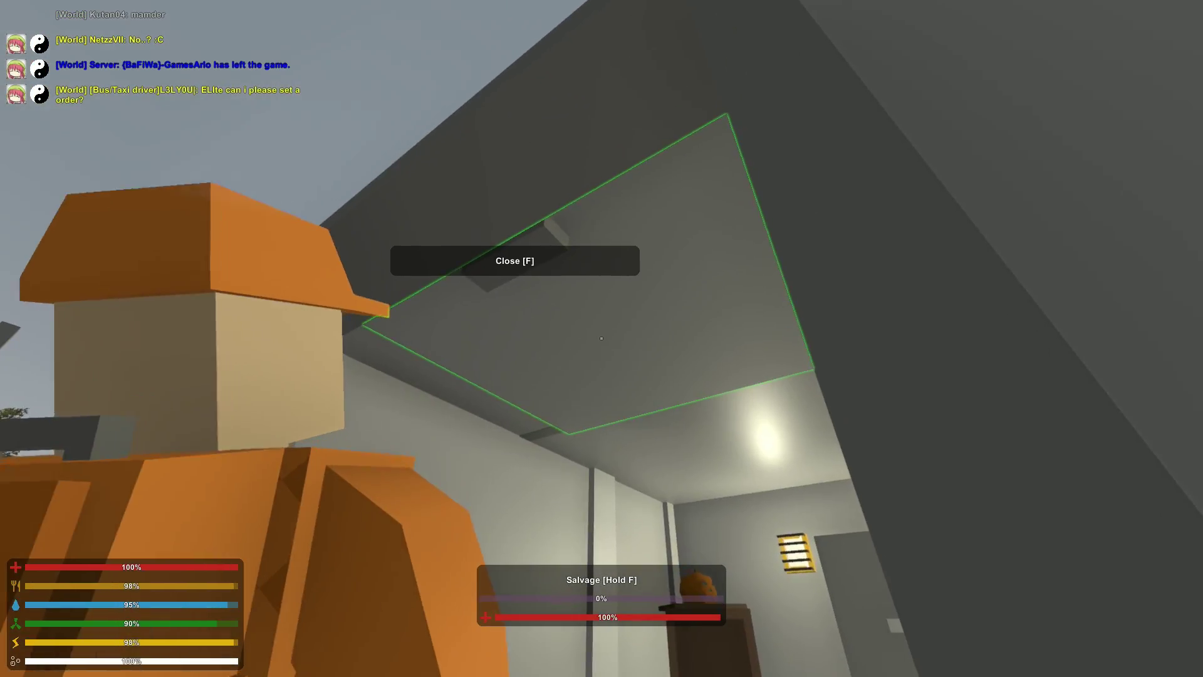
key("f")
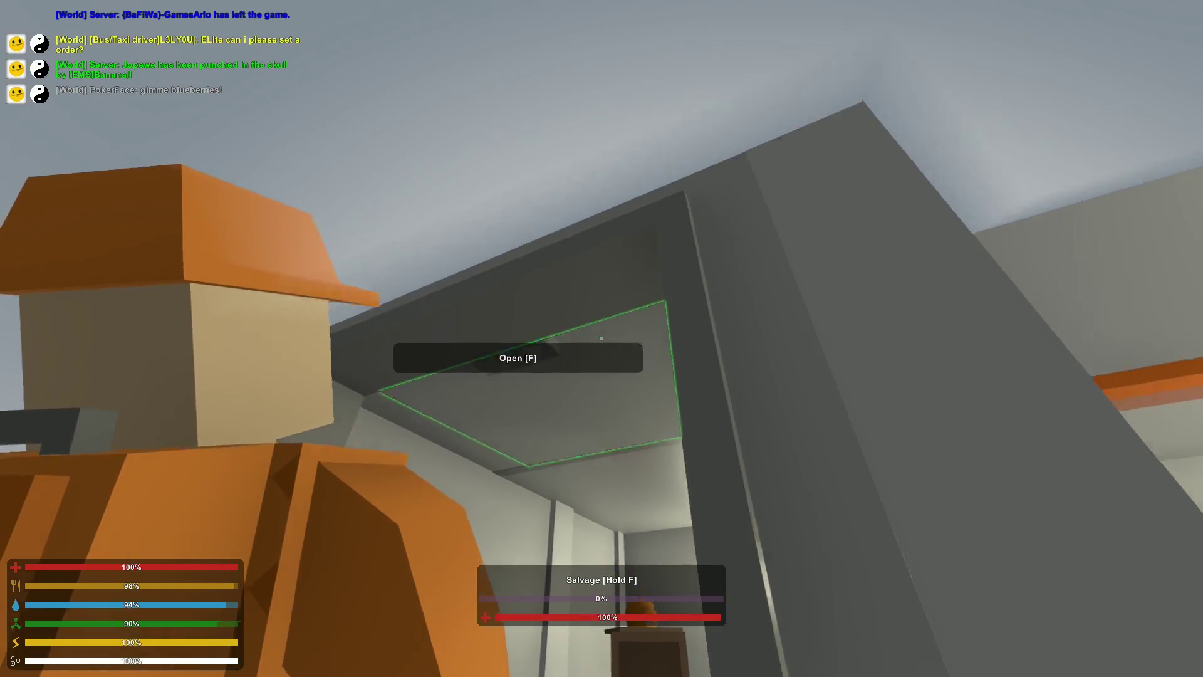
Step: Get back in the orange postal van, drive off, and glance at the town map
key("f")
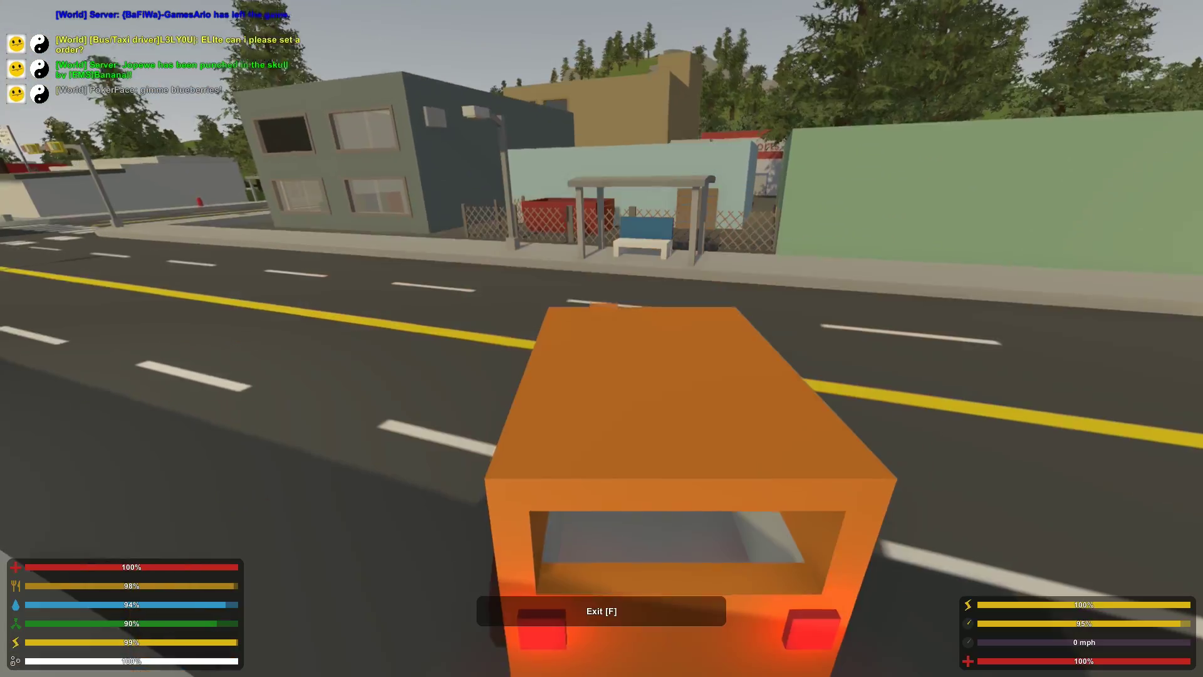
key("w")
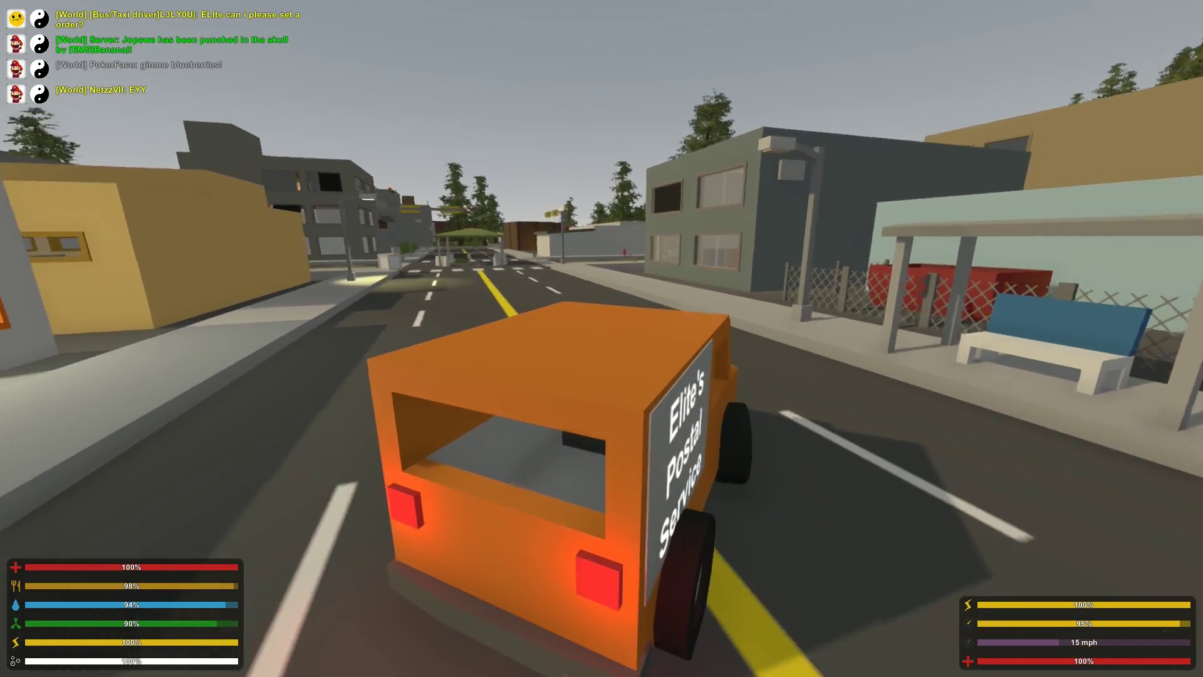
key("m")
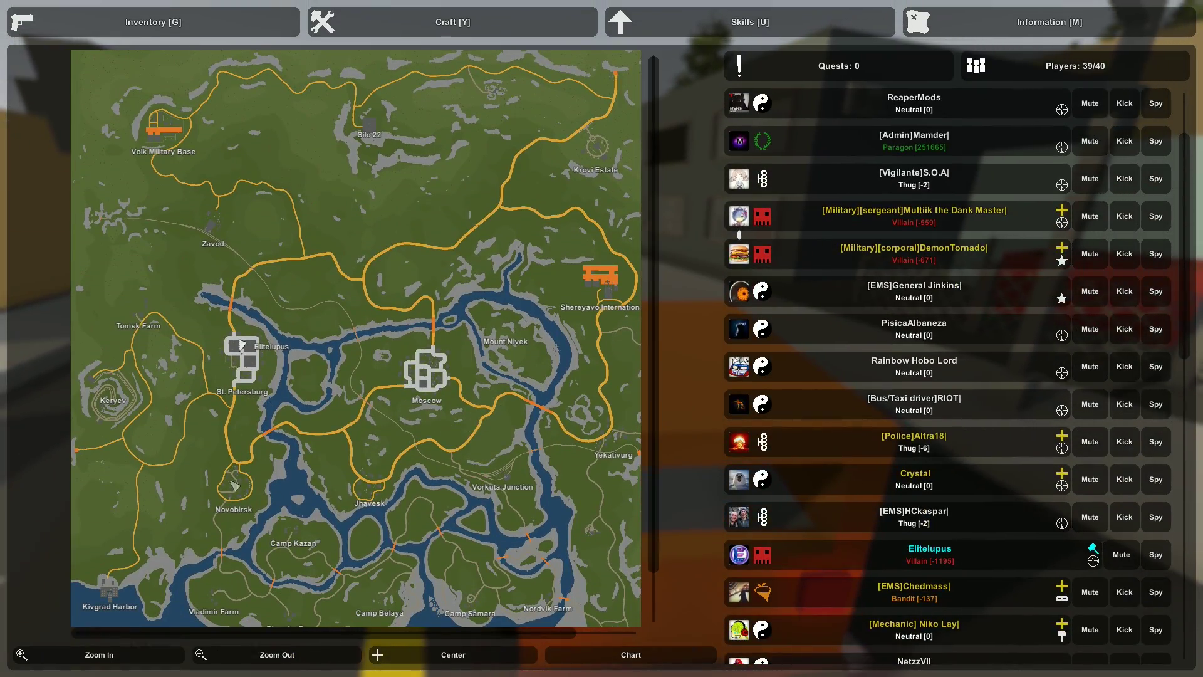
key("Escape")
Step: Drive left through the intersection past the gas station, then right toward the crosswalk
key("w")
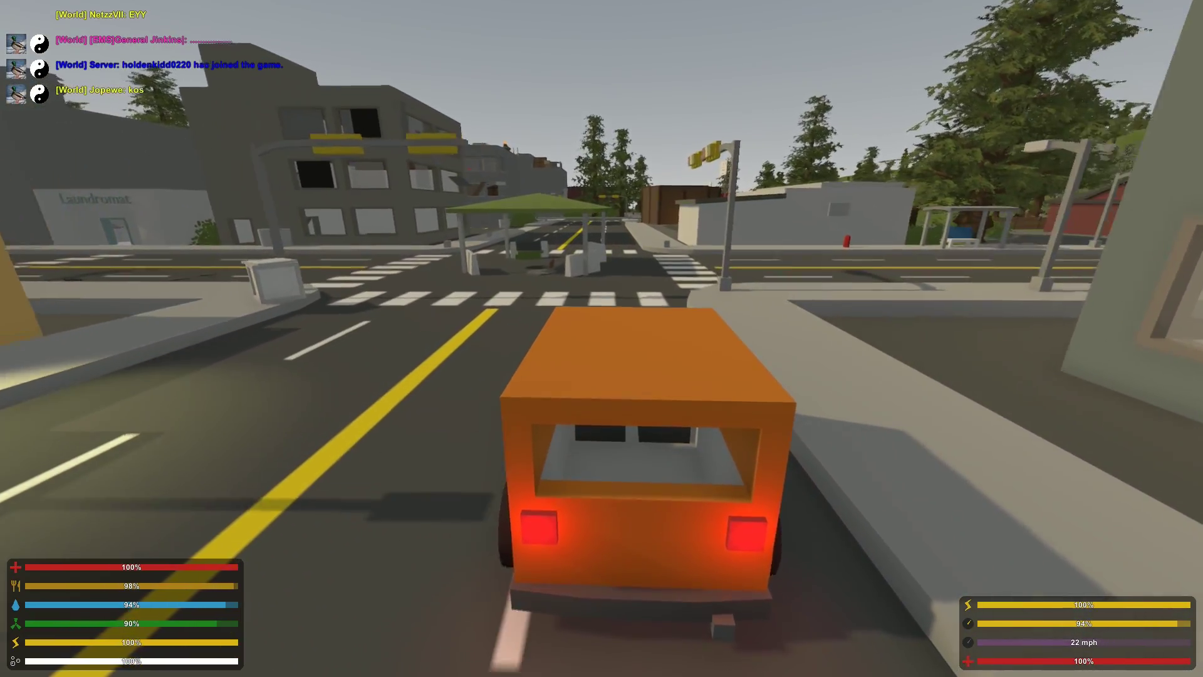
key("w")
key("a")
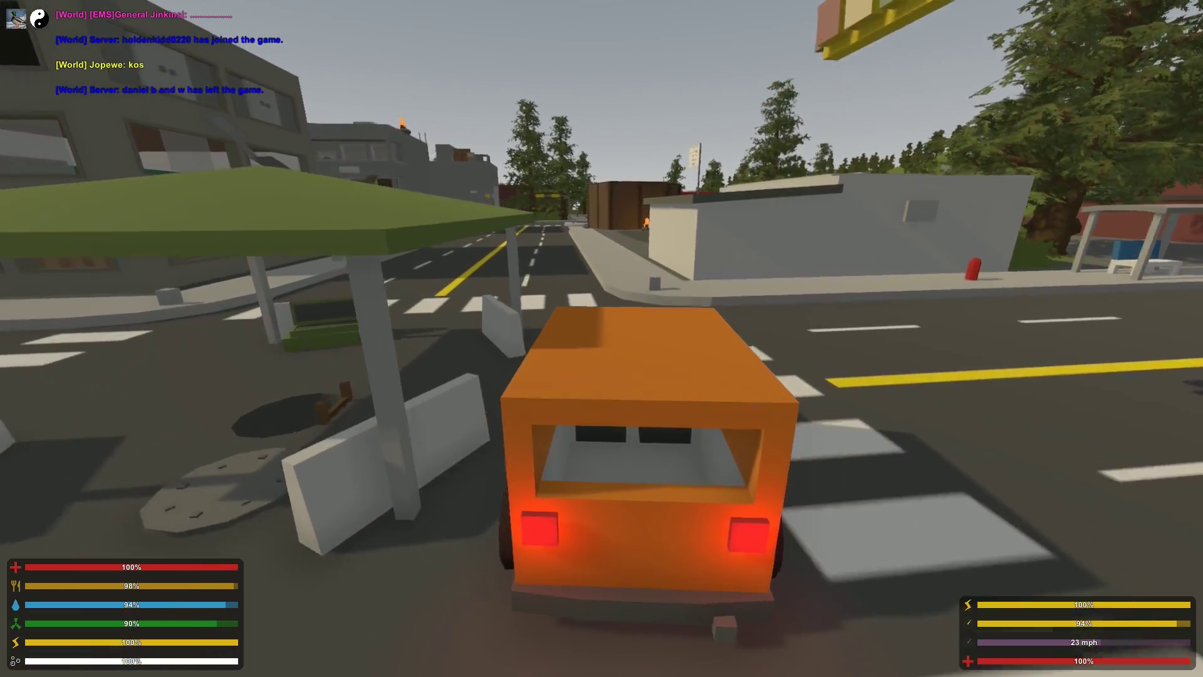
key("w")
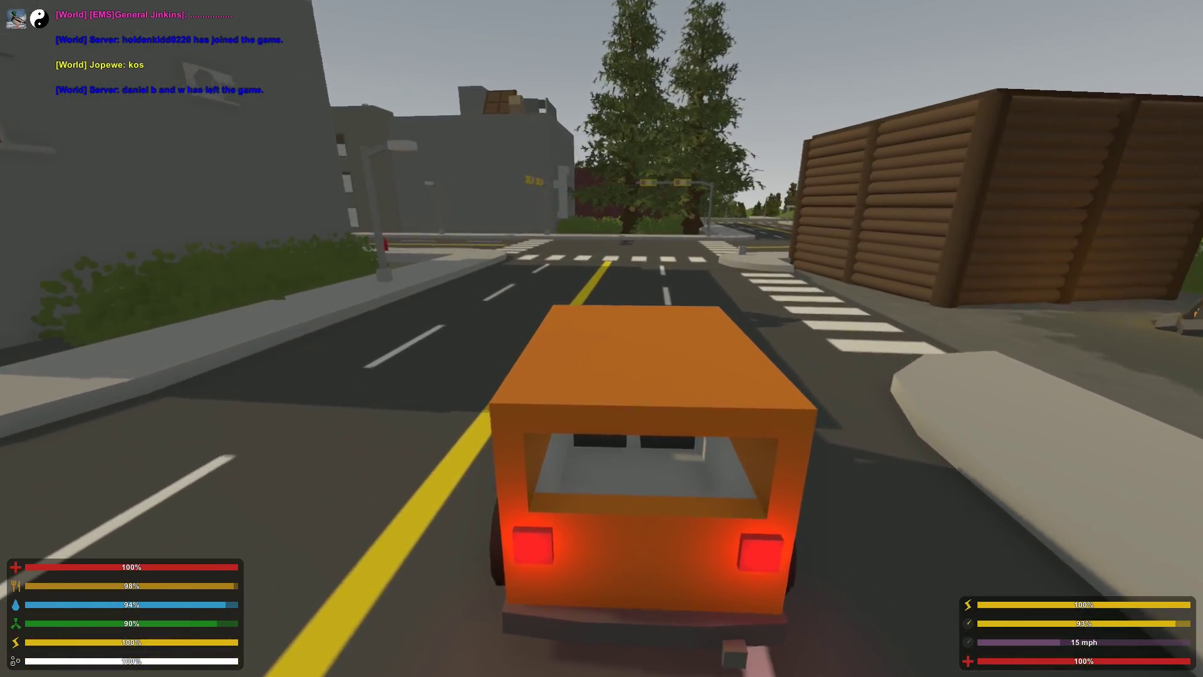
key("w")
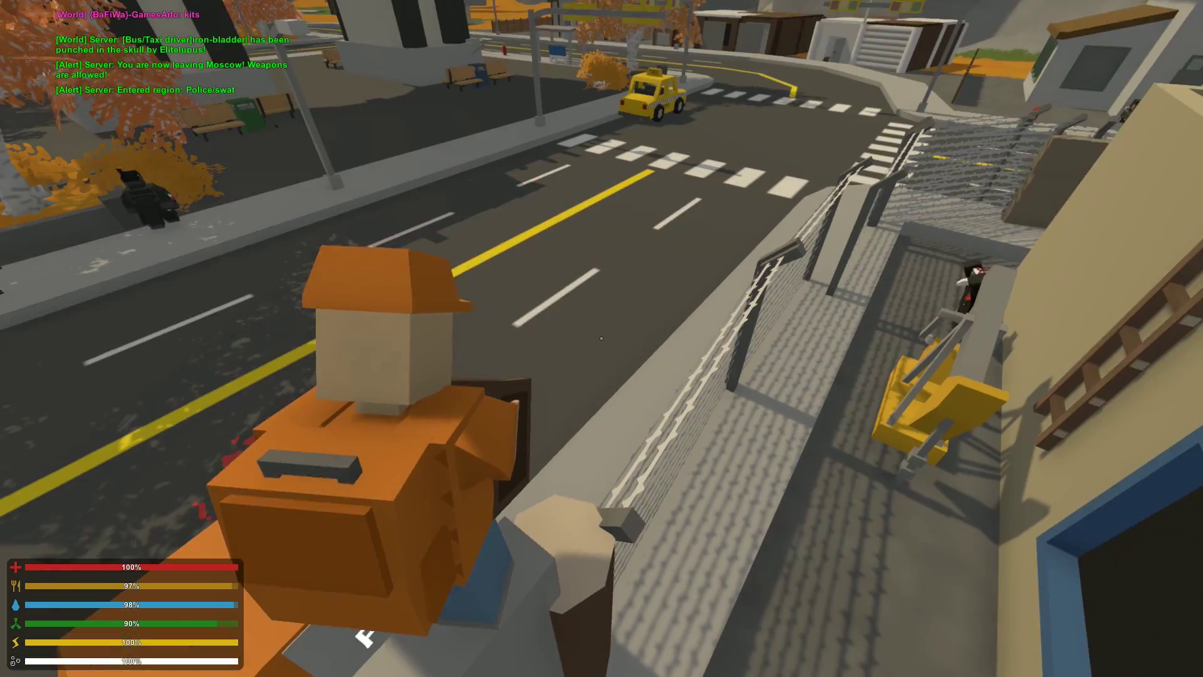
Step: Check what the backpack is carrying, then put the inventory away
key("g")
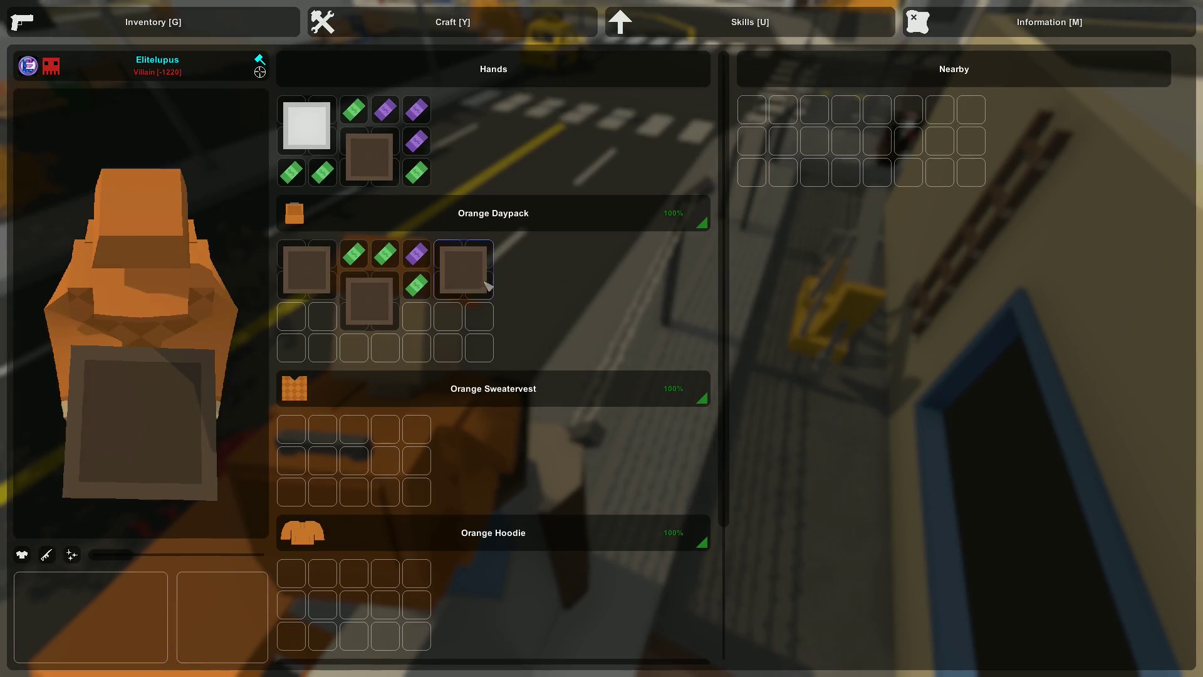
key("g")
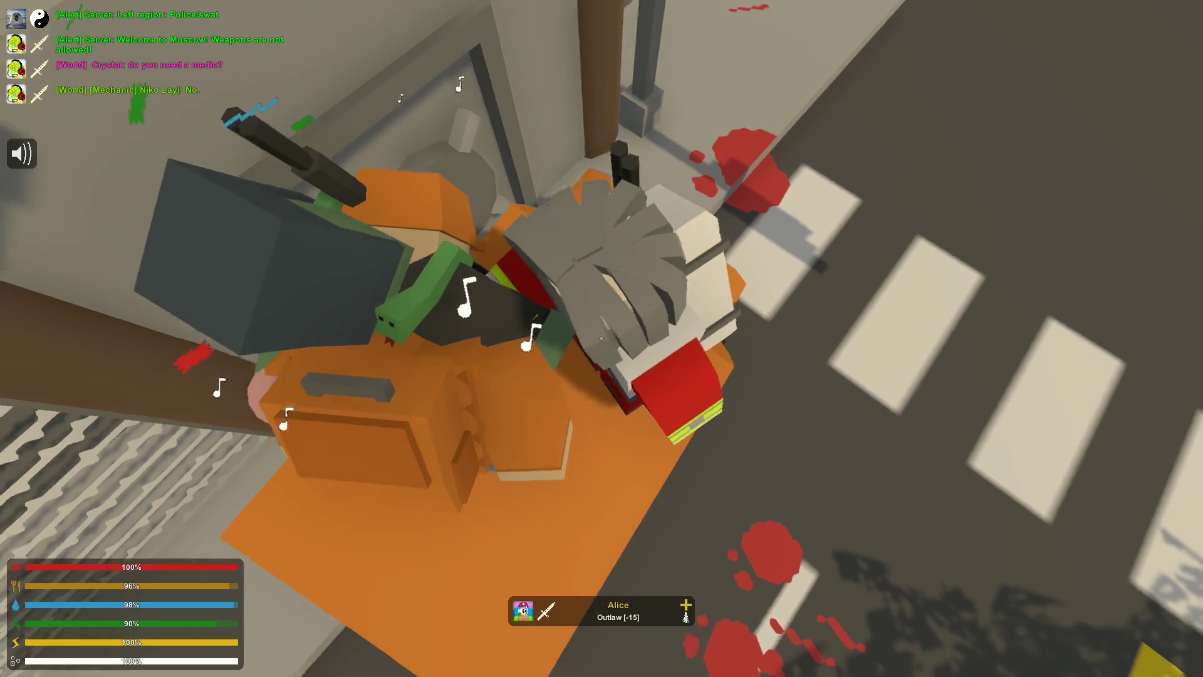
Step: Drive the van past the Clothes shop, park by the grey building, and walk toward its door
key("f")
key("w")
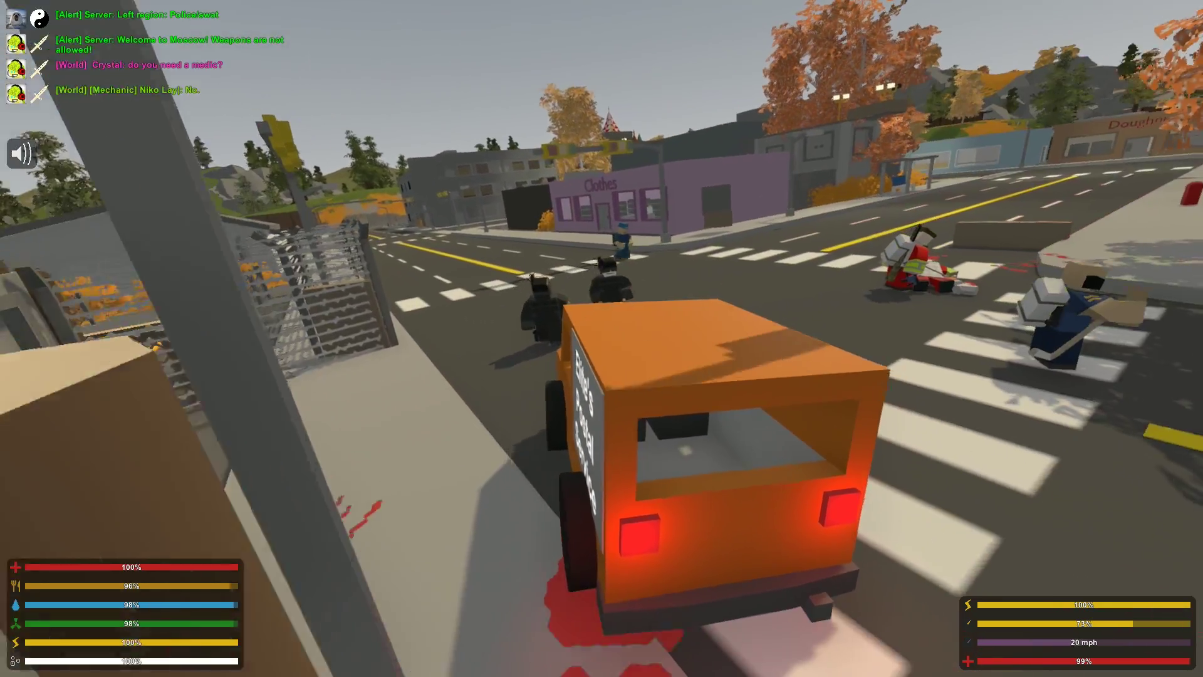
key("w")
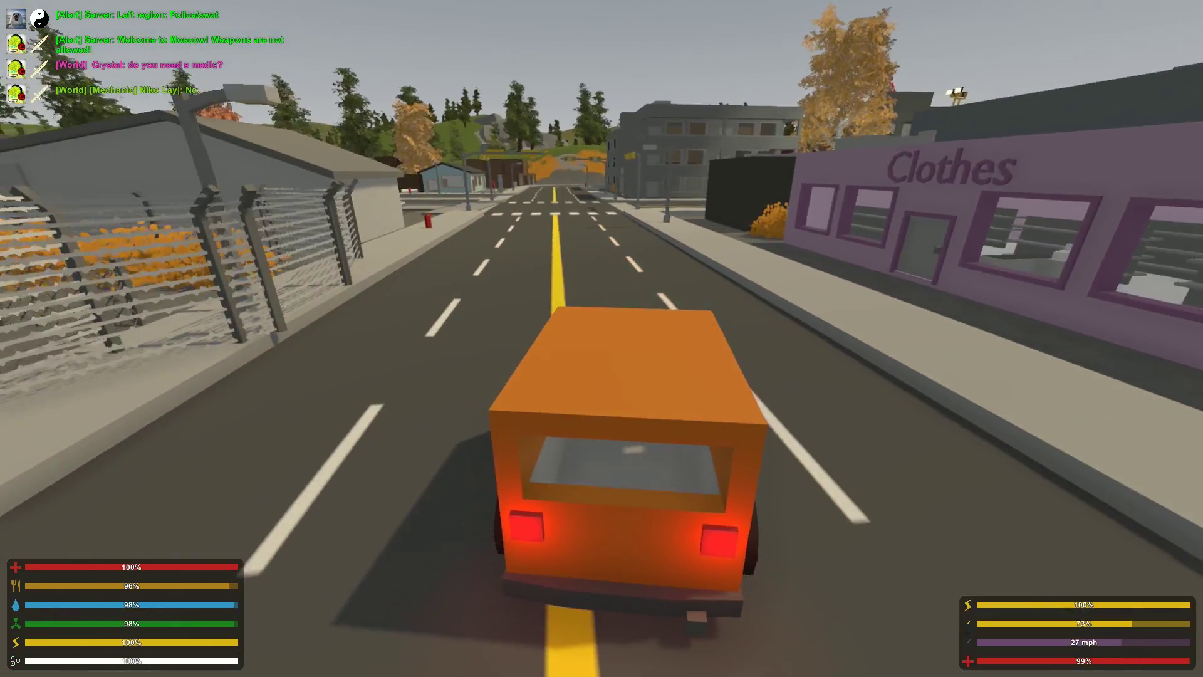
key("w")
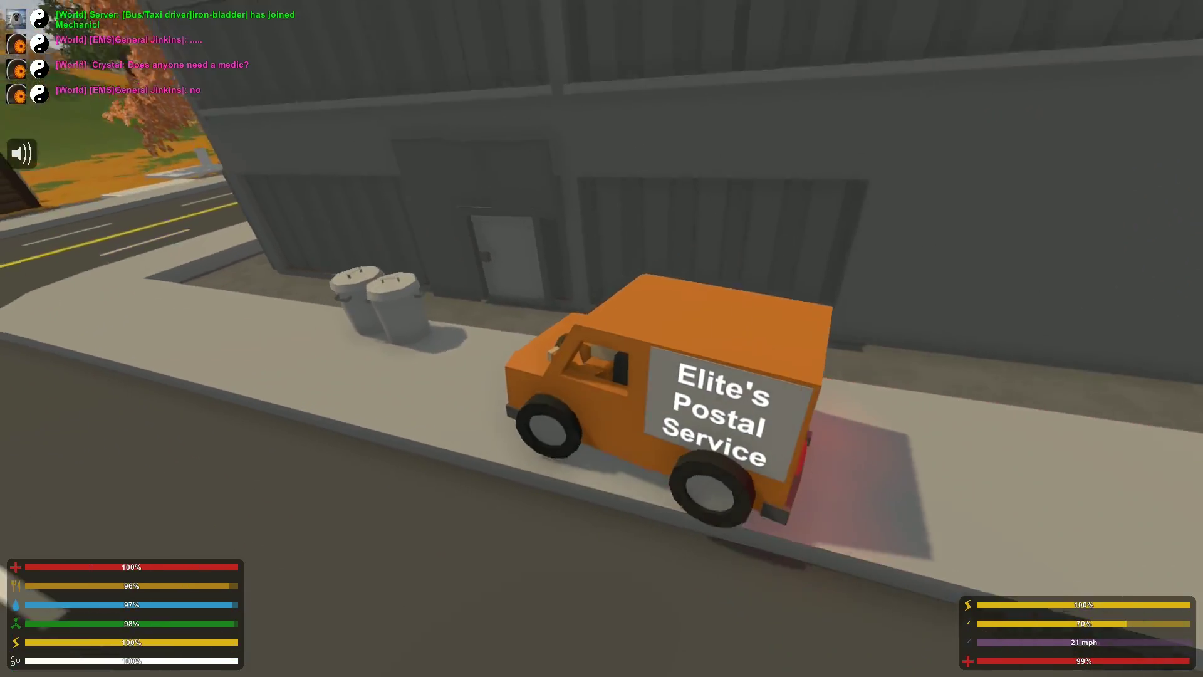
key("f")
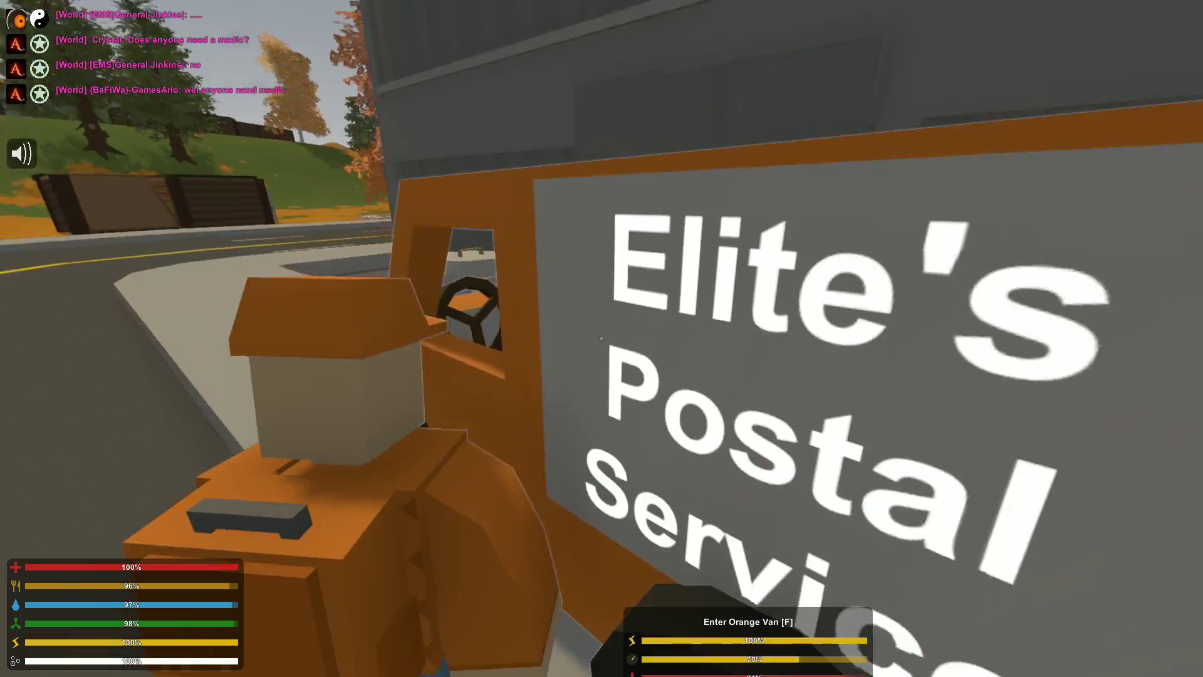
key("w")
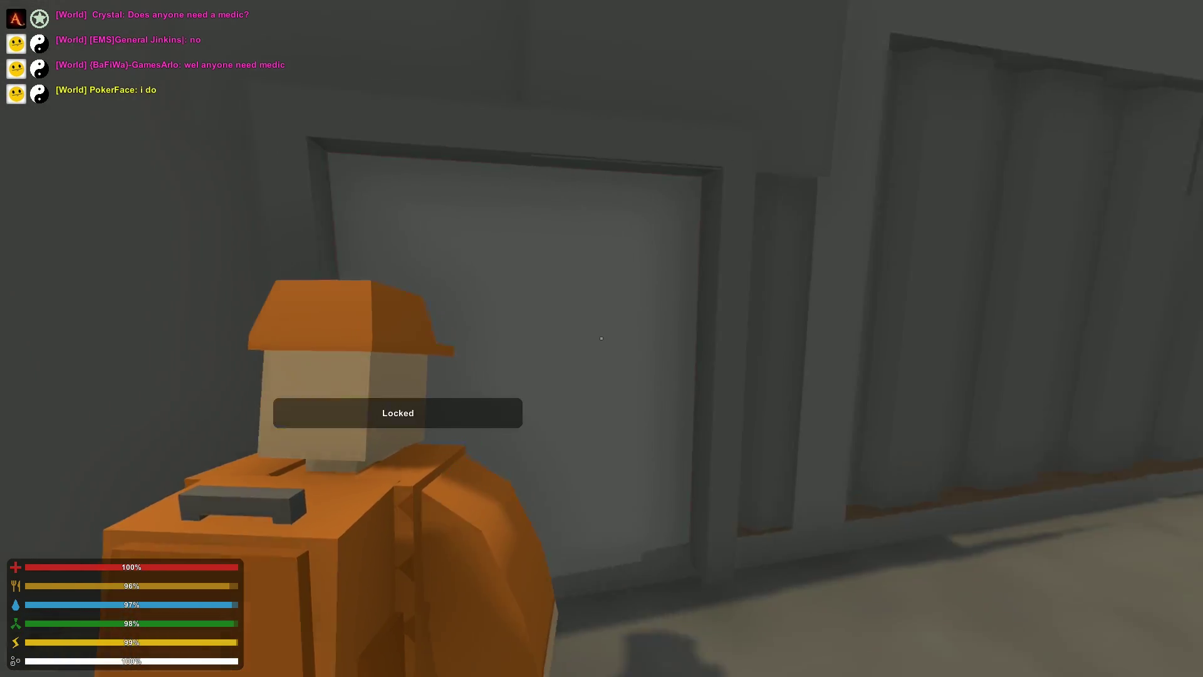
Step: Knock on the grey building's door and drop the parcel box from the Orange Daypack
left_click(601, 337)
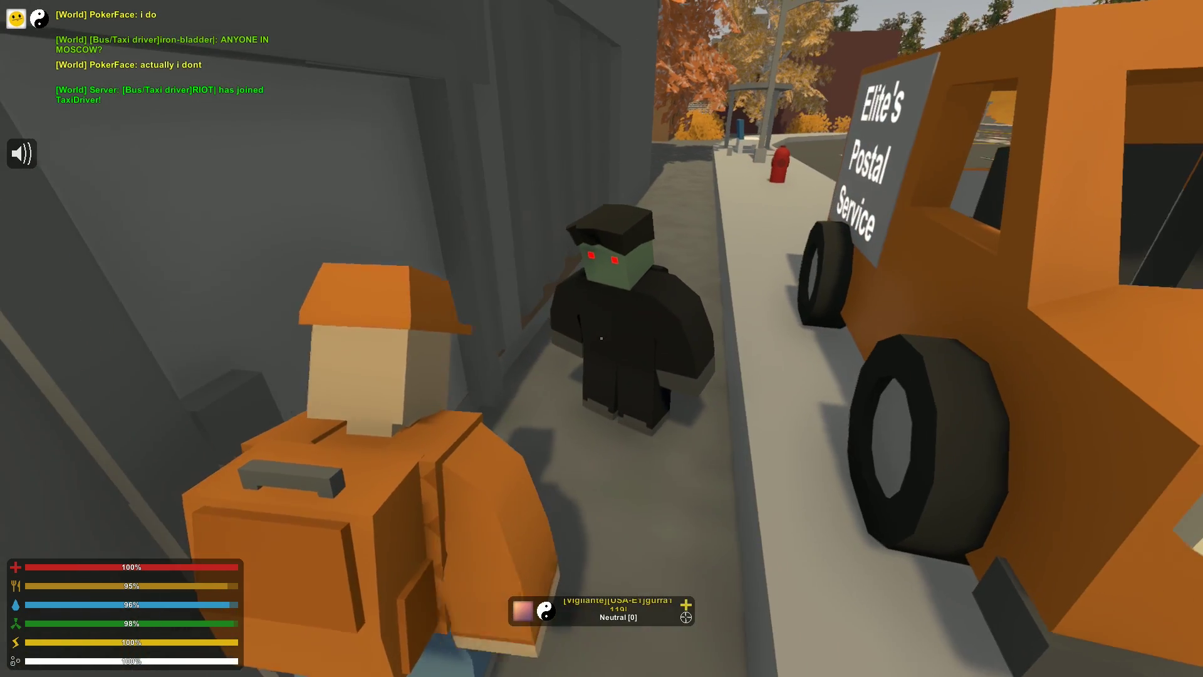
key("g")
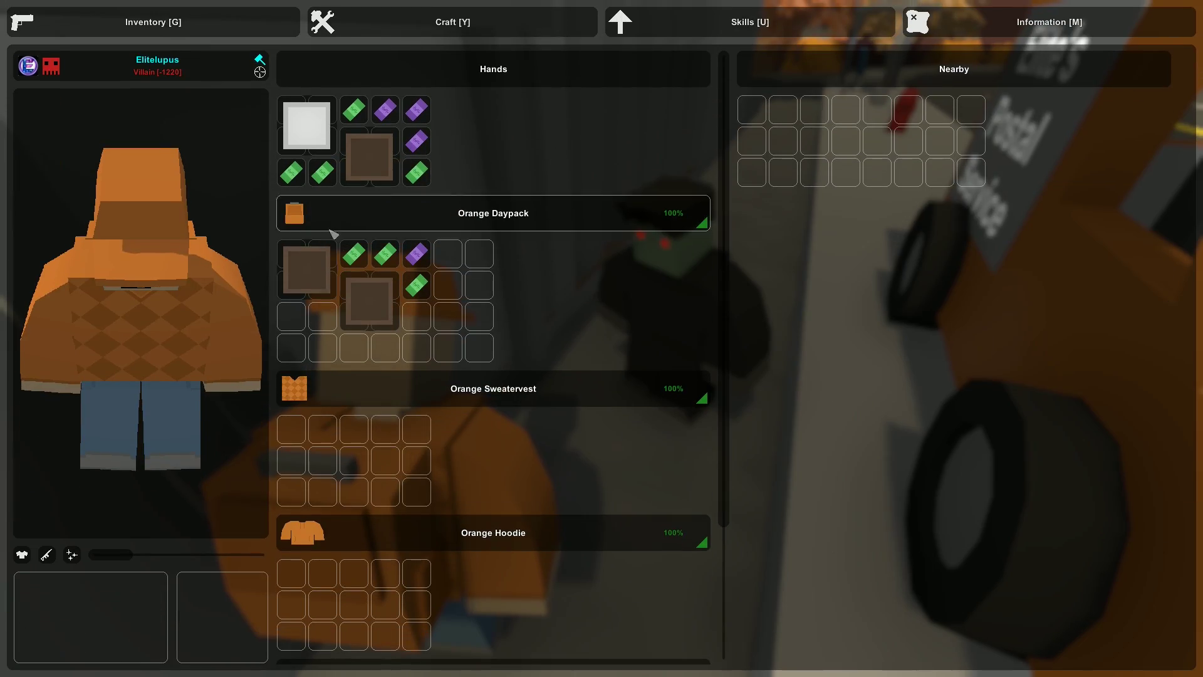
key("g")
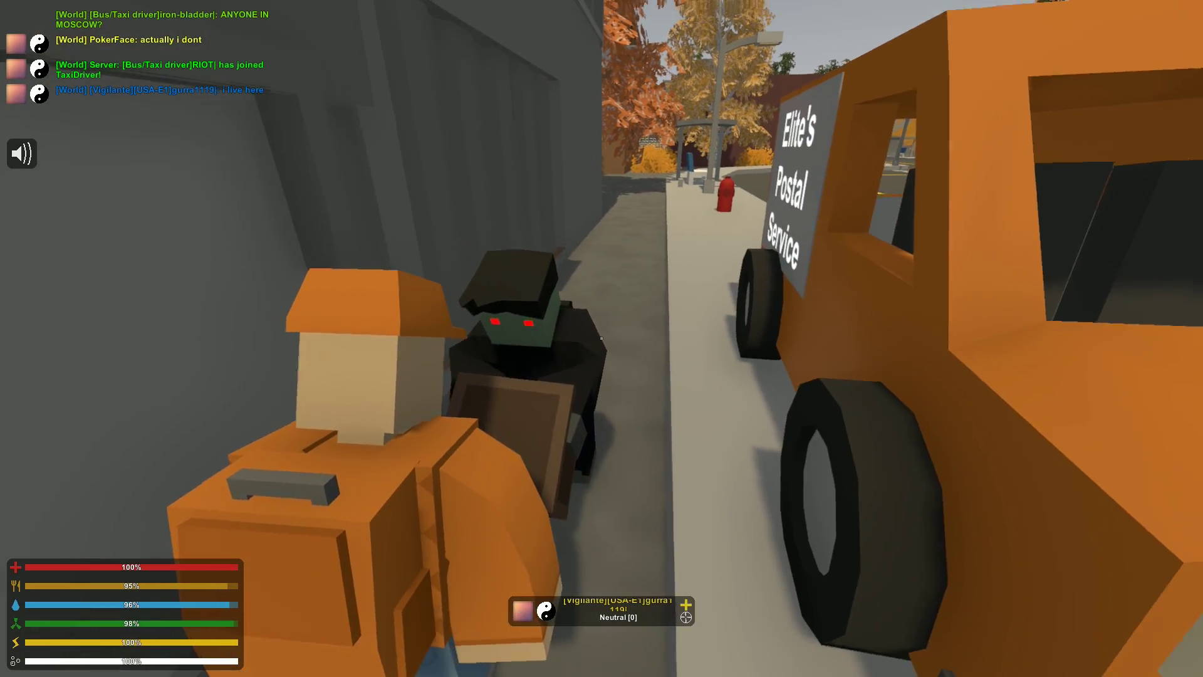
Step: Drive the postal van away from the curb and along the sidewalk past the brick storefronts
key("f")
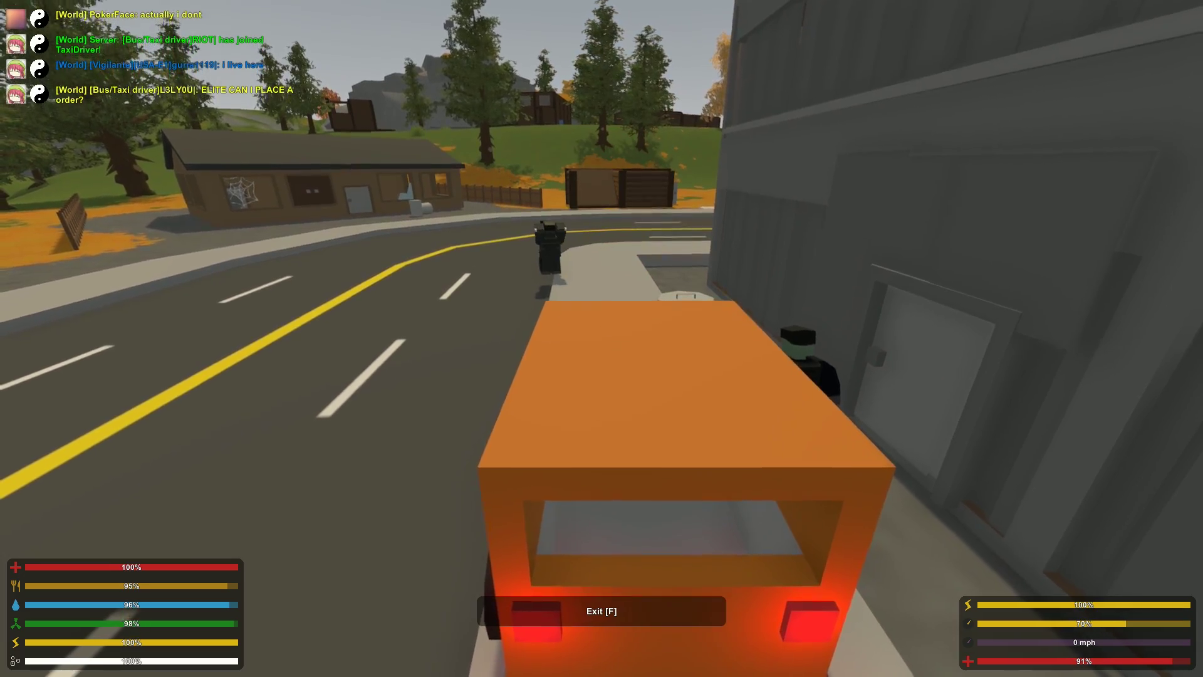
key("w")
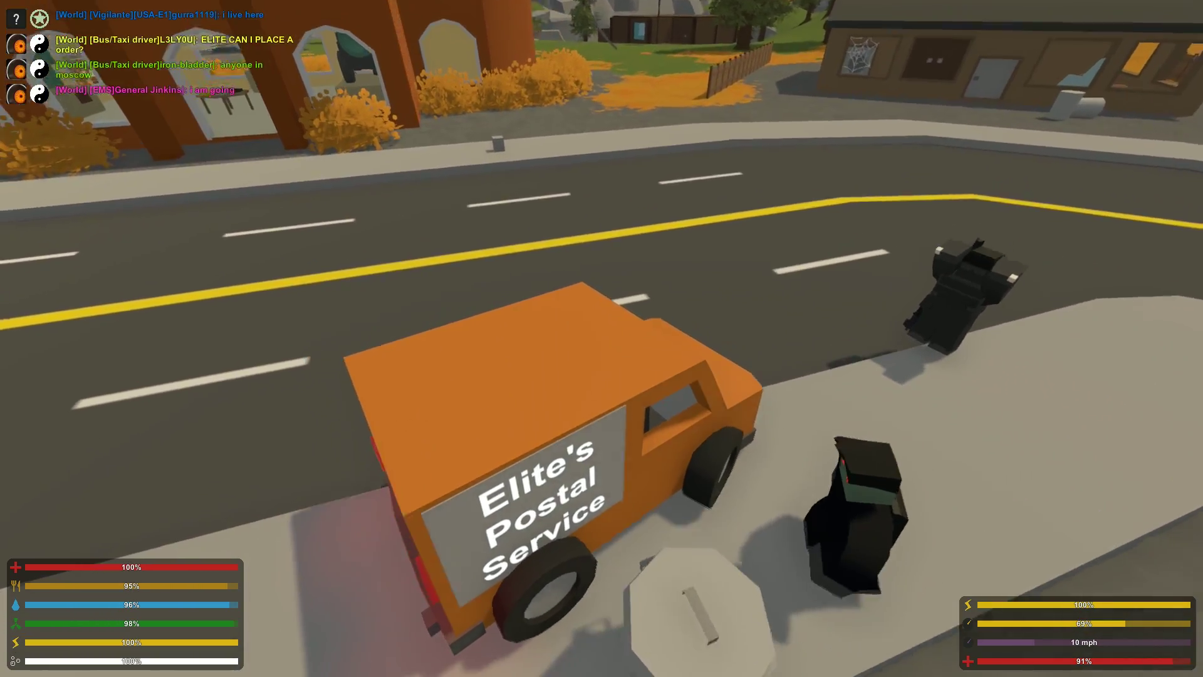
key("w")
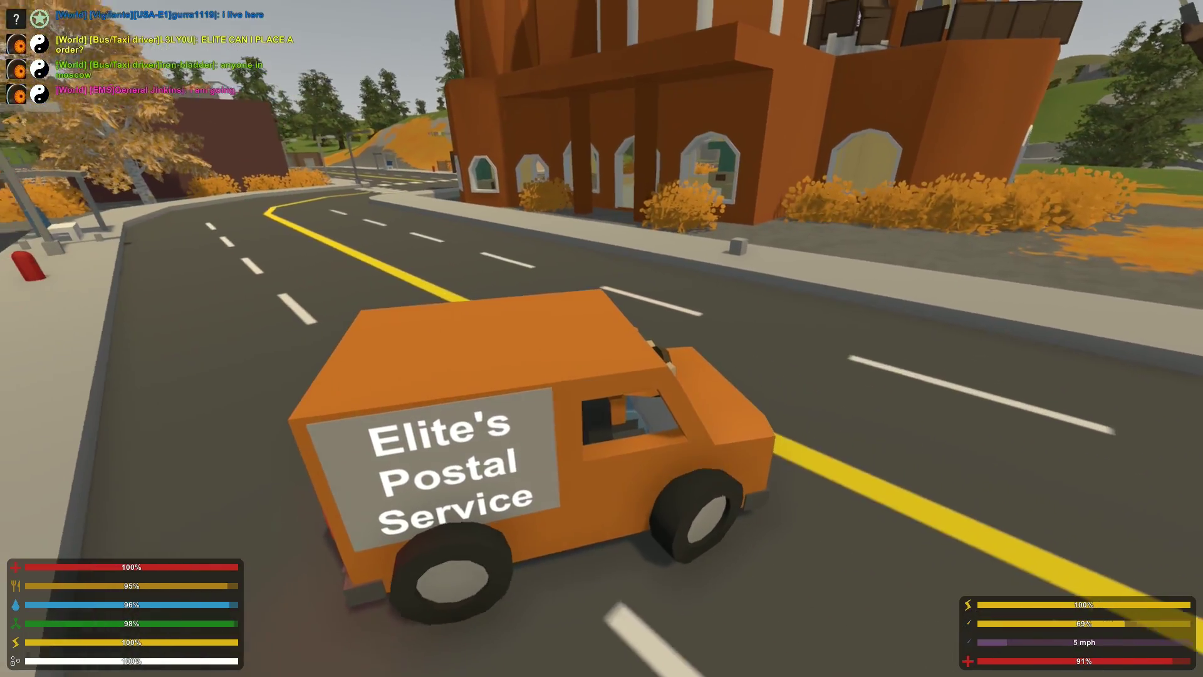
key("w")
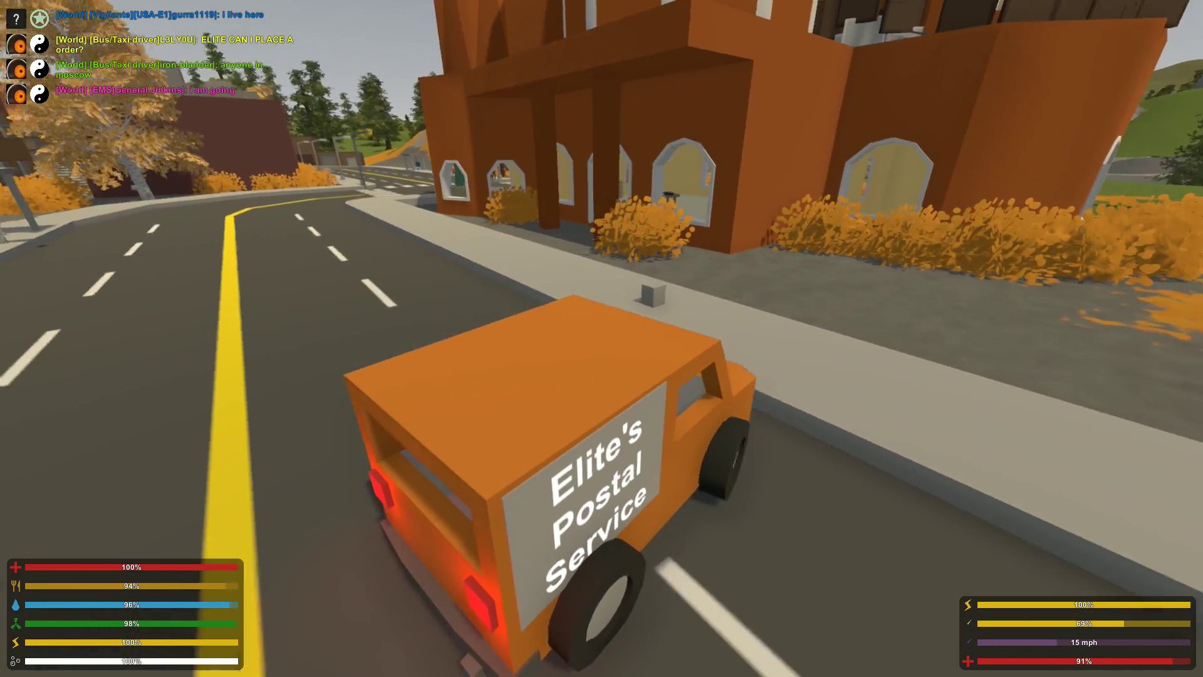
key("w")
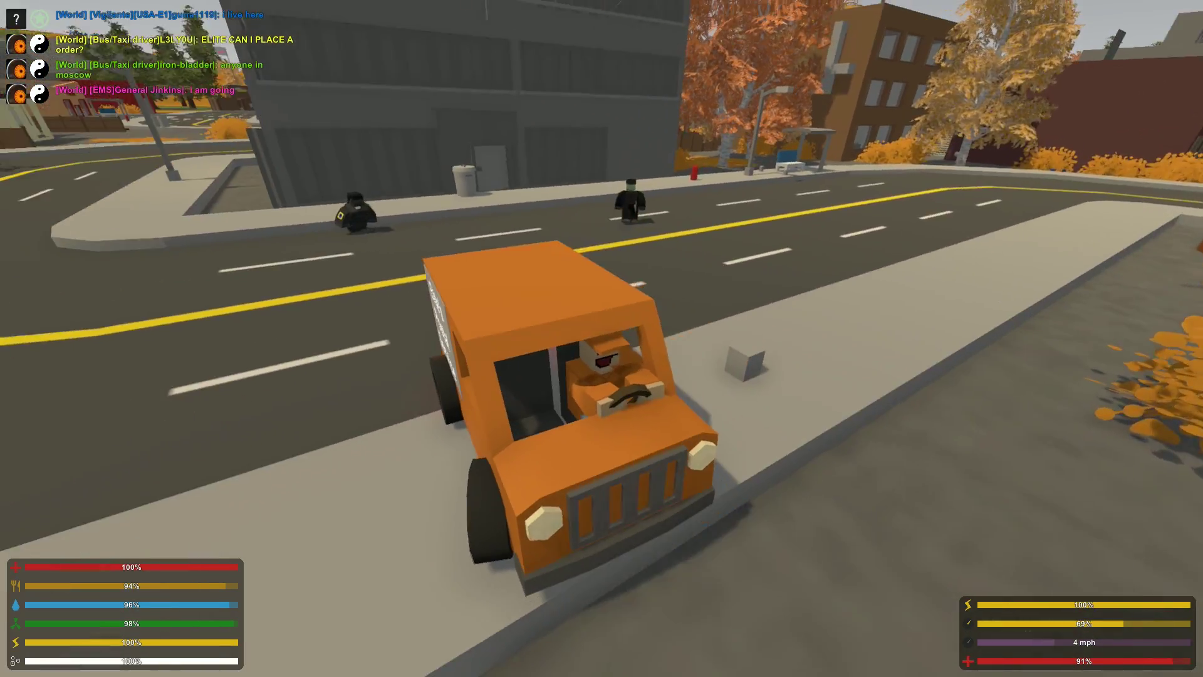
key("w")
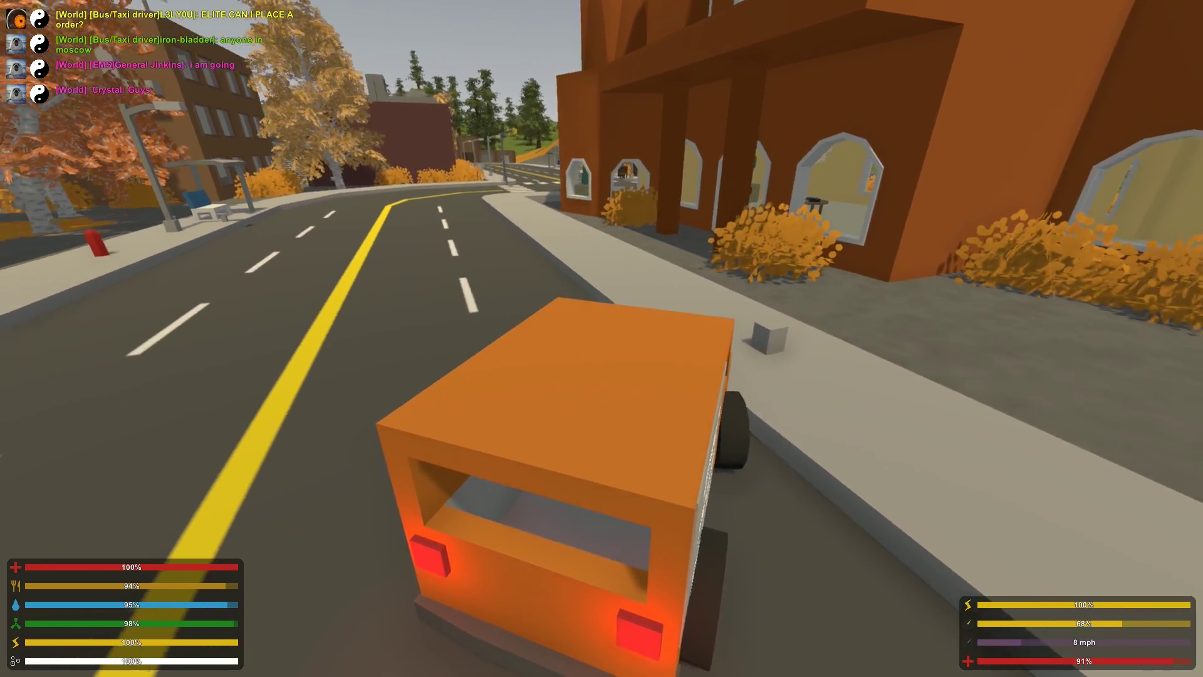
Step: Check the region map, panning it upward and toggling it closed and open
key("m")
key("m")
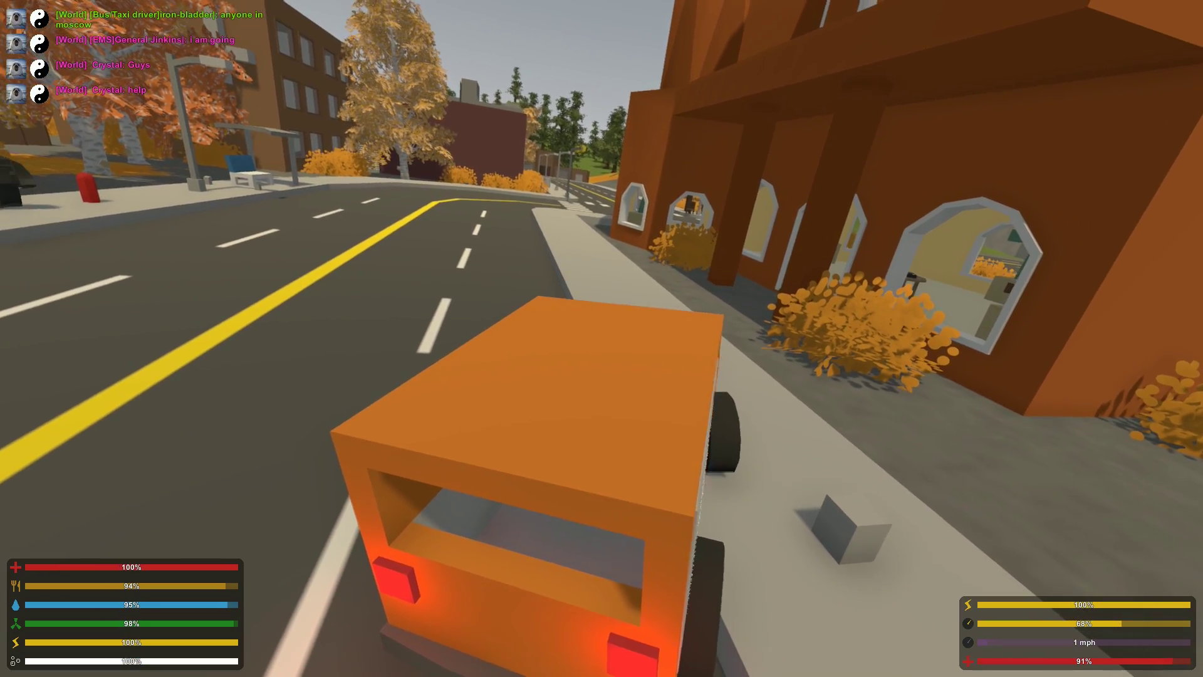
key("m")
left_click_drag(361, 431, 414, 334)
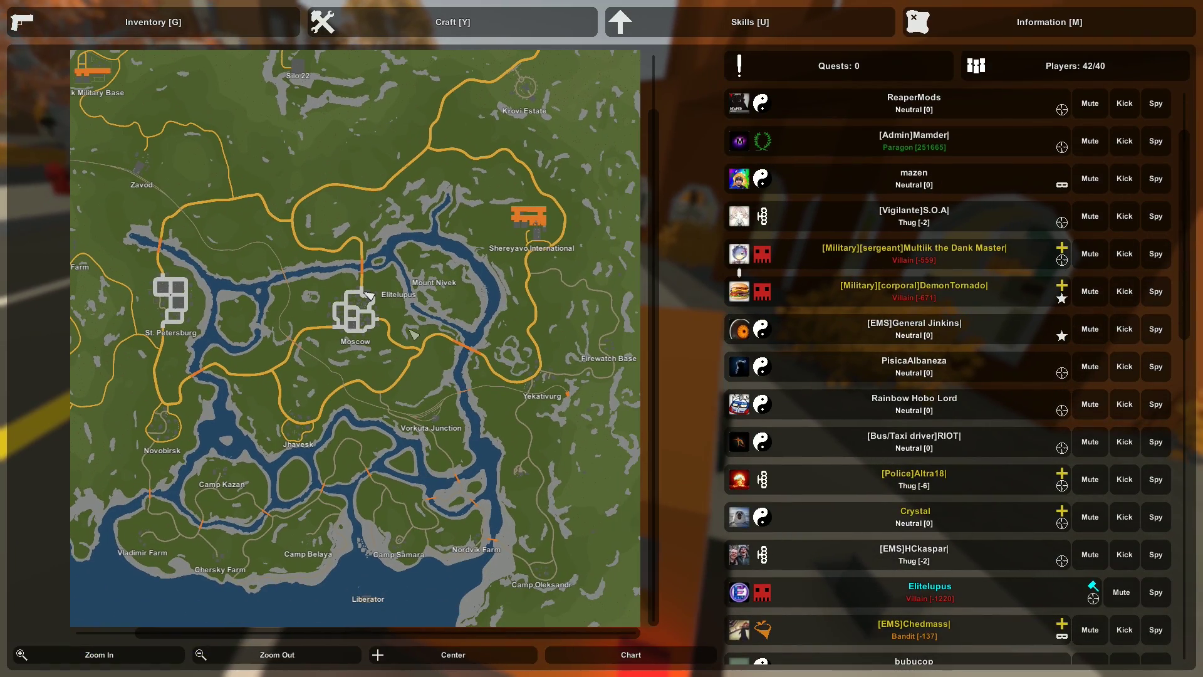
key("m")
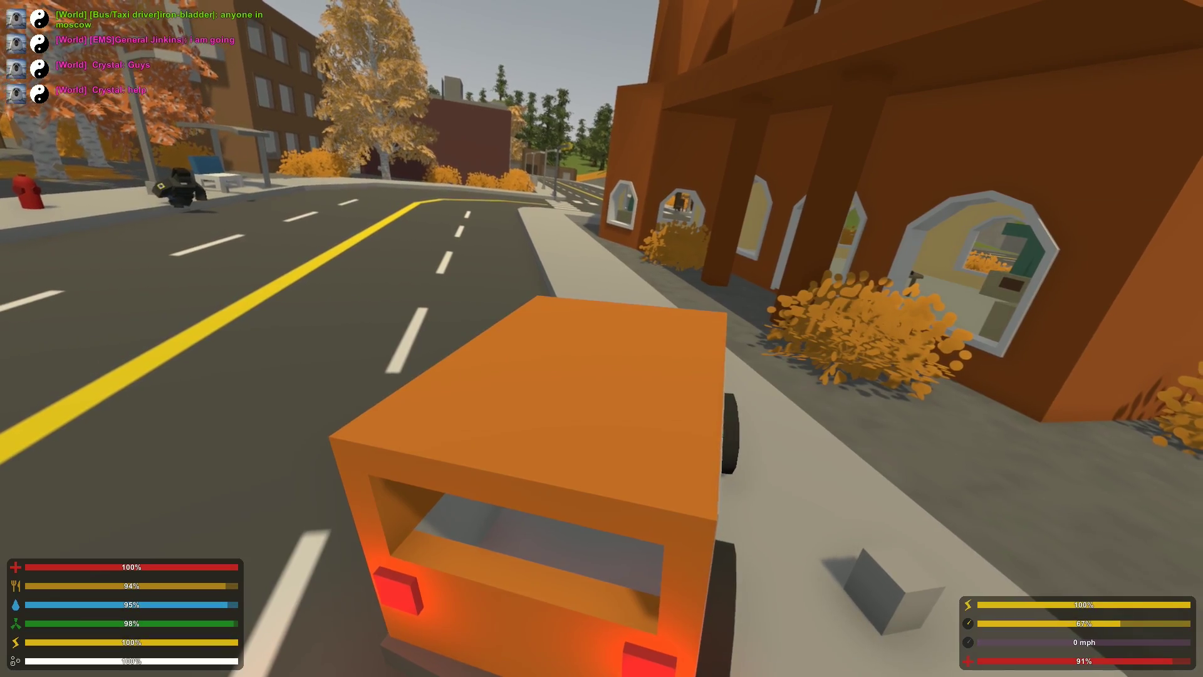
key("m")
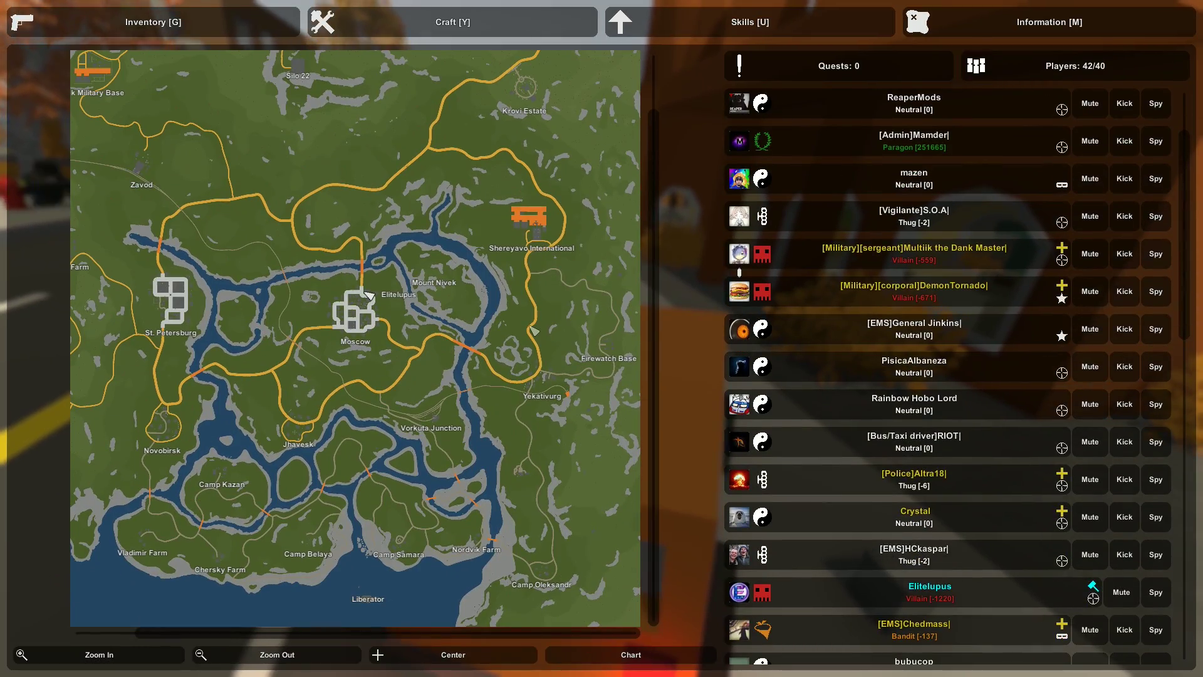
key("m")
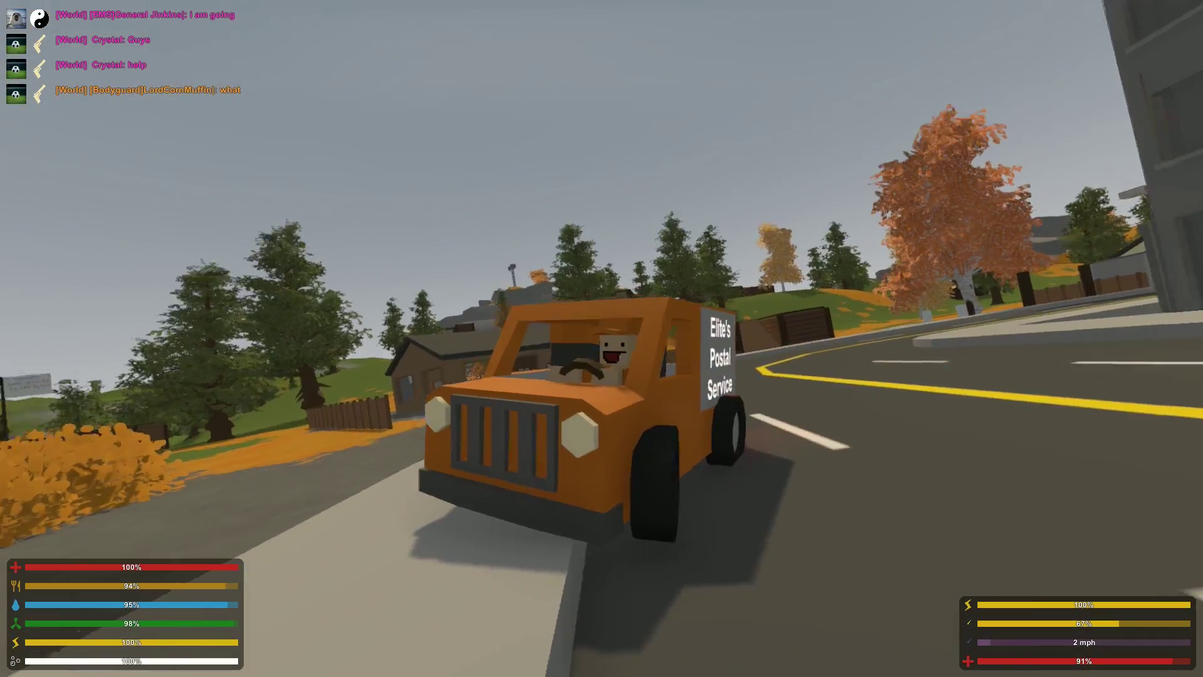
Step: Drive the van through town, around the bends toward the intersection
key("w")
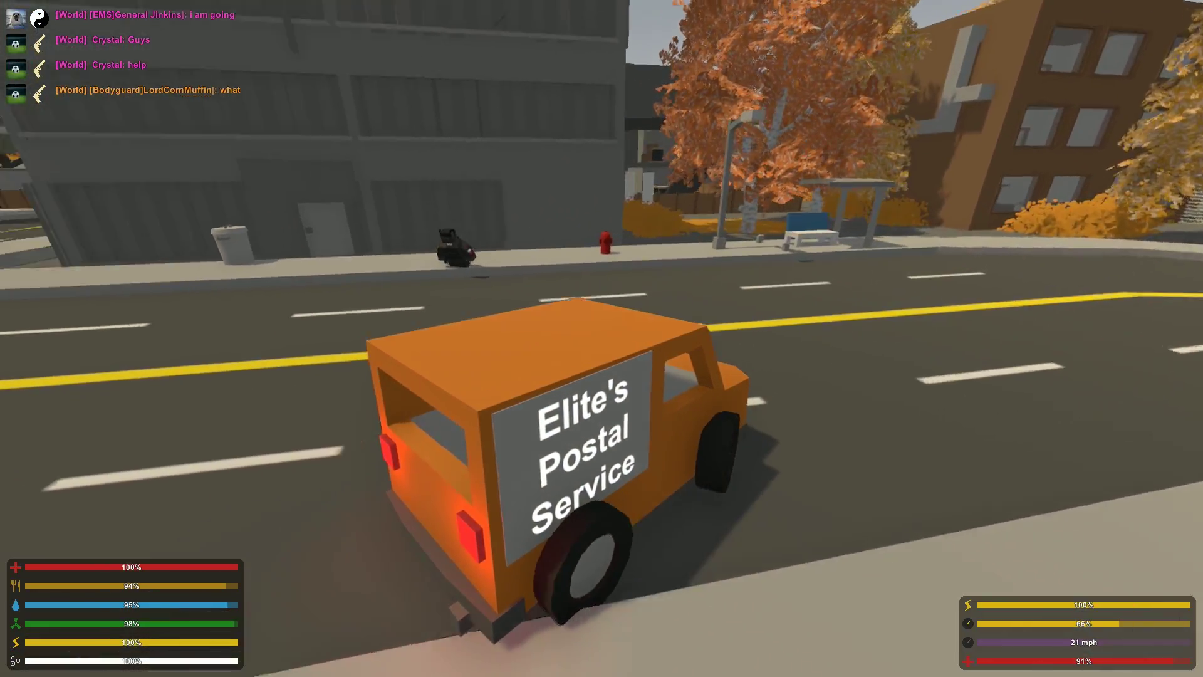
key("w")
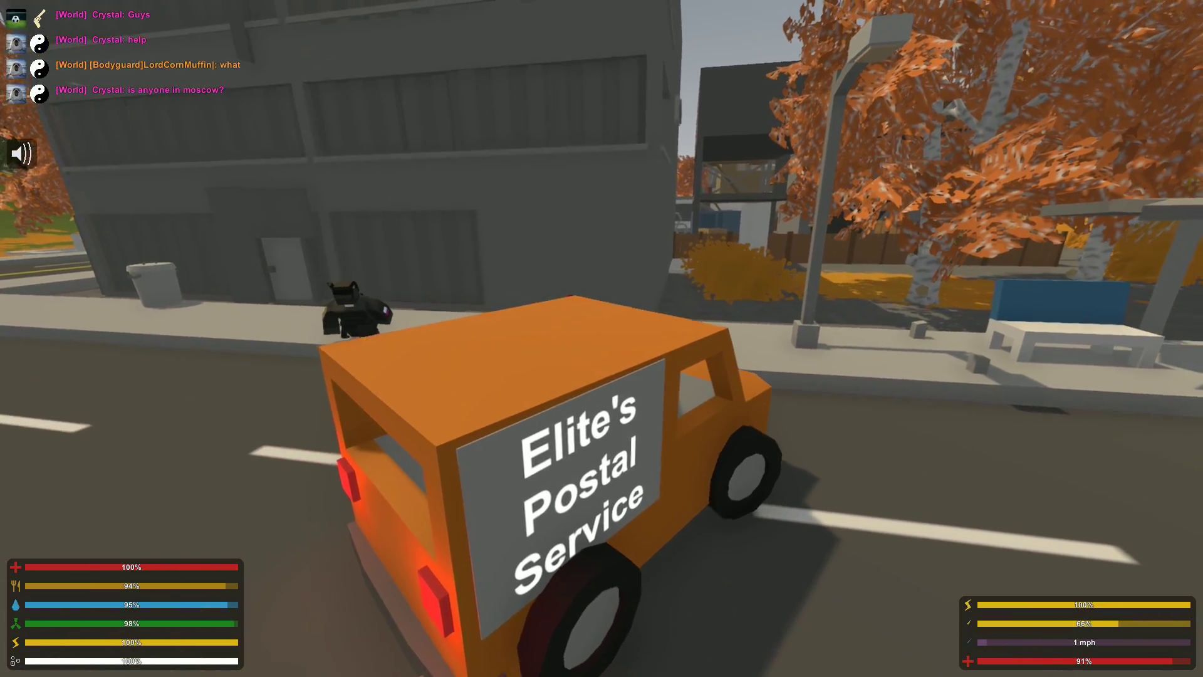
key("w")
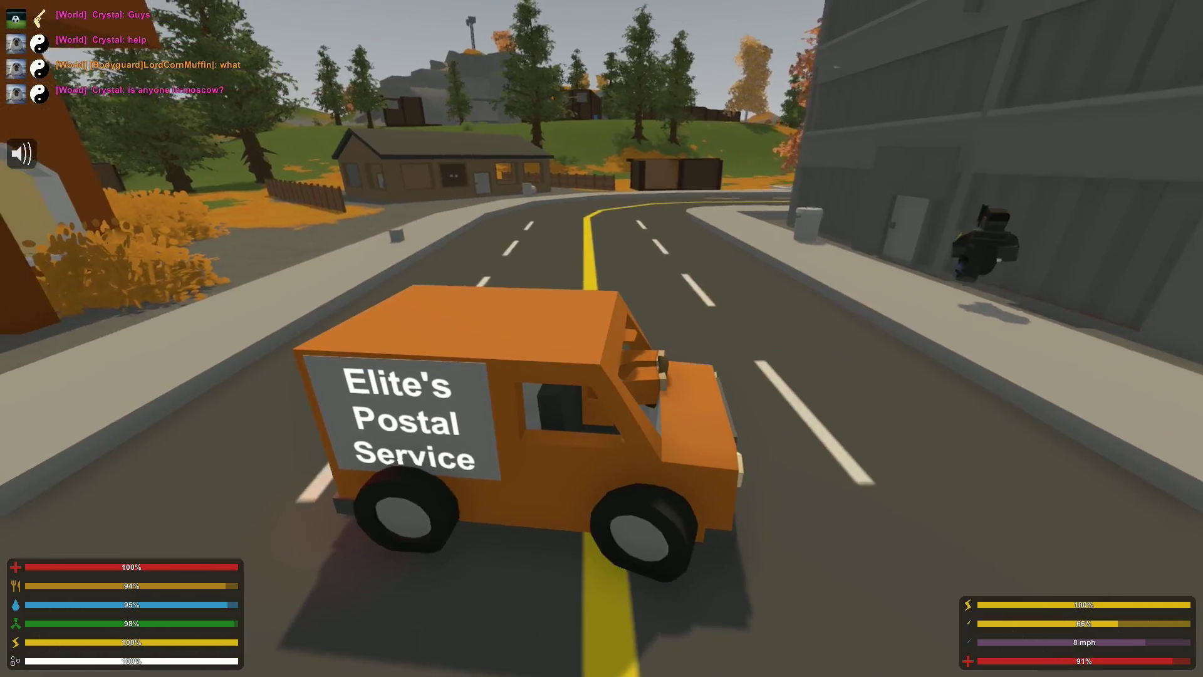
key("w")
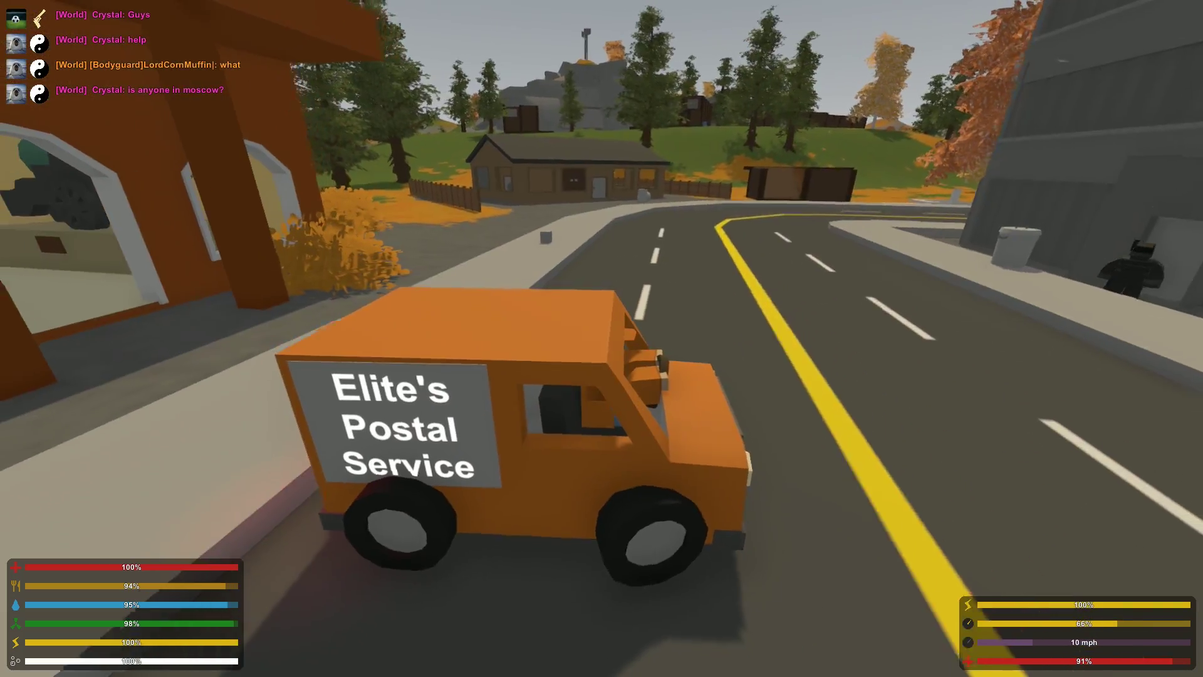
key("w")
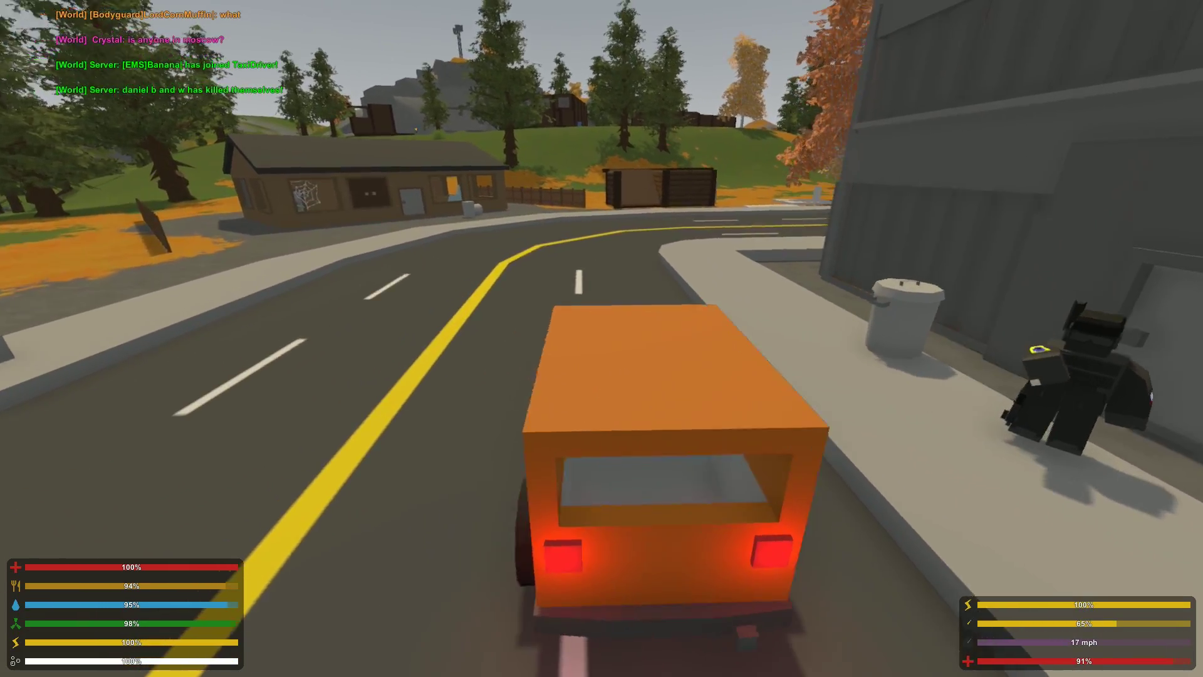
key("w")
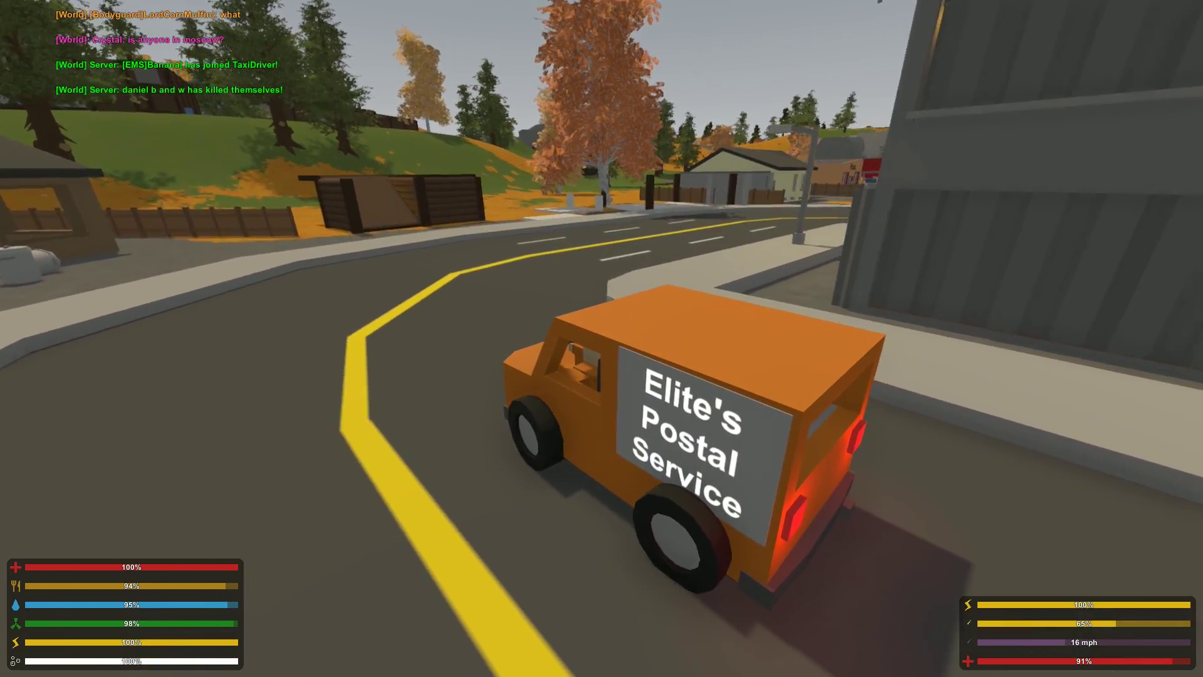
key("w")
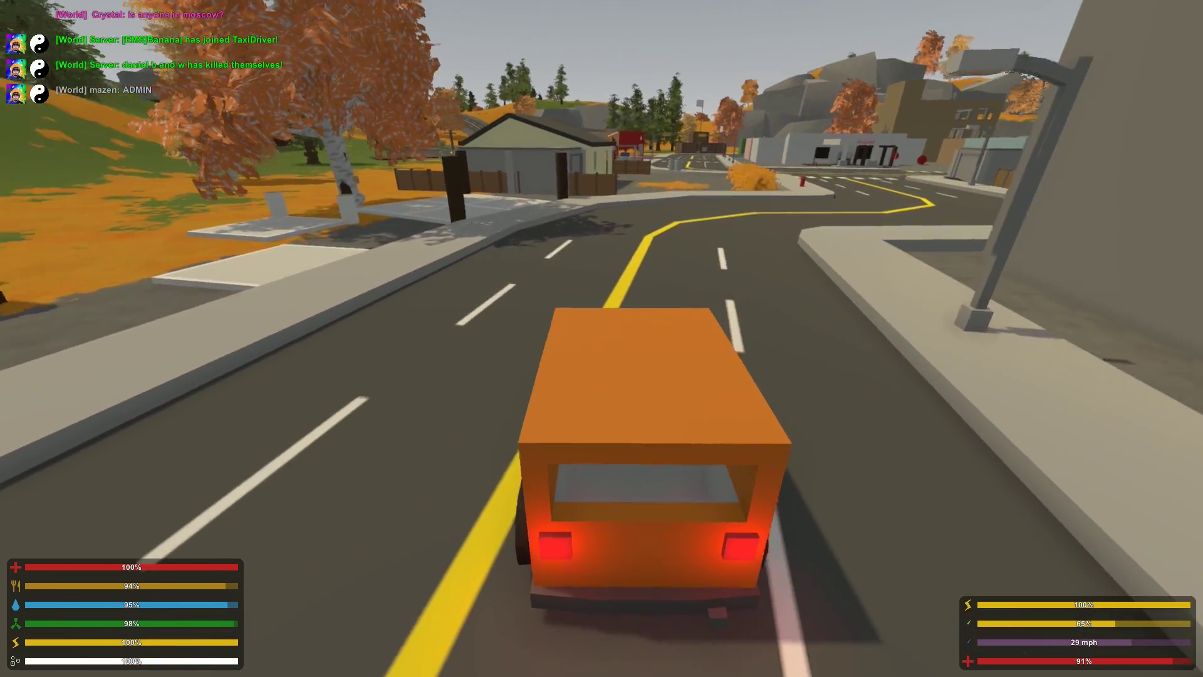
key("w")
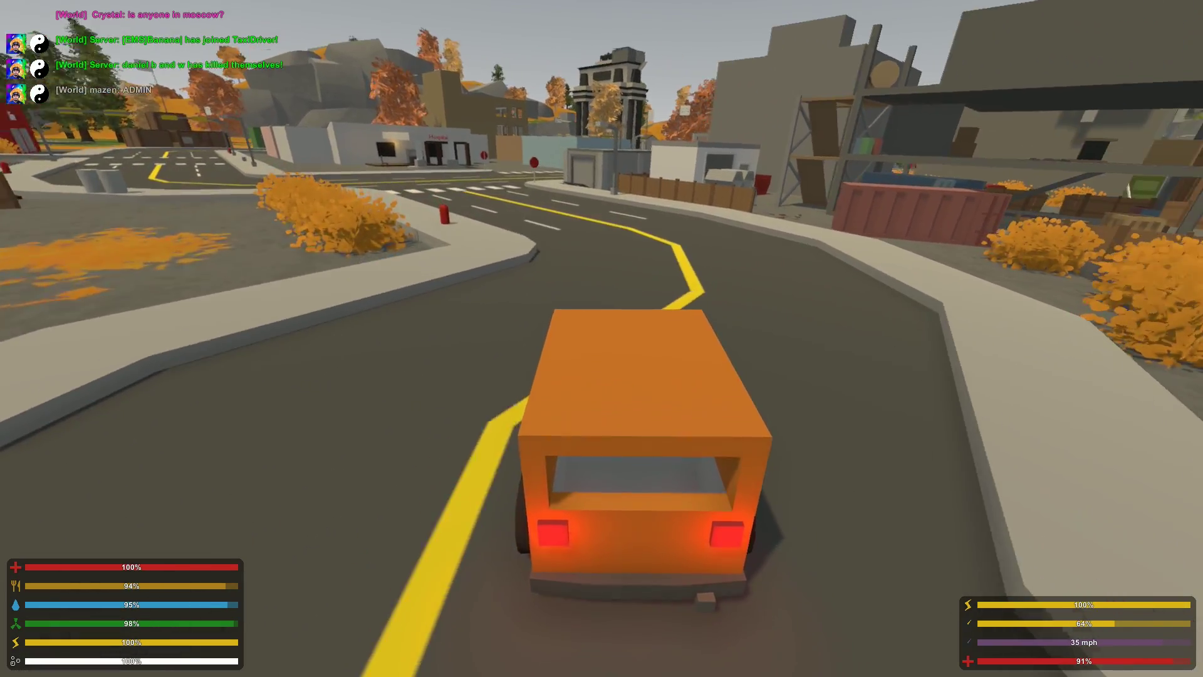
key("w")
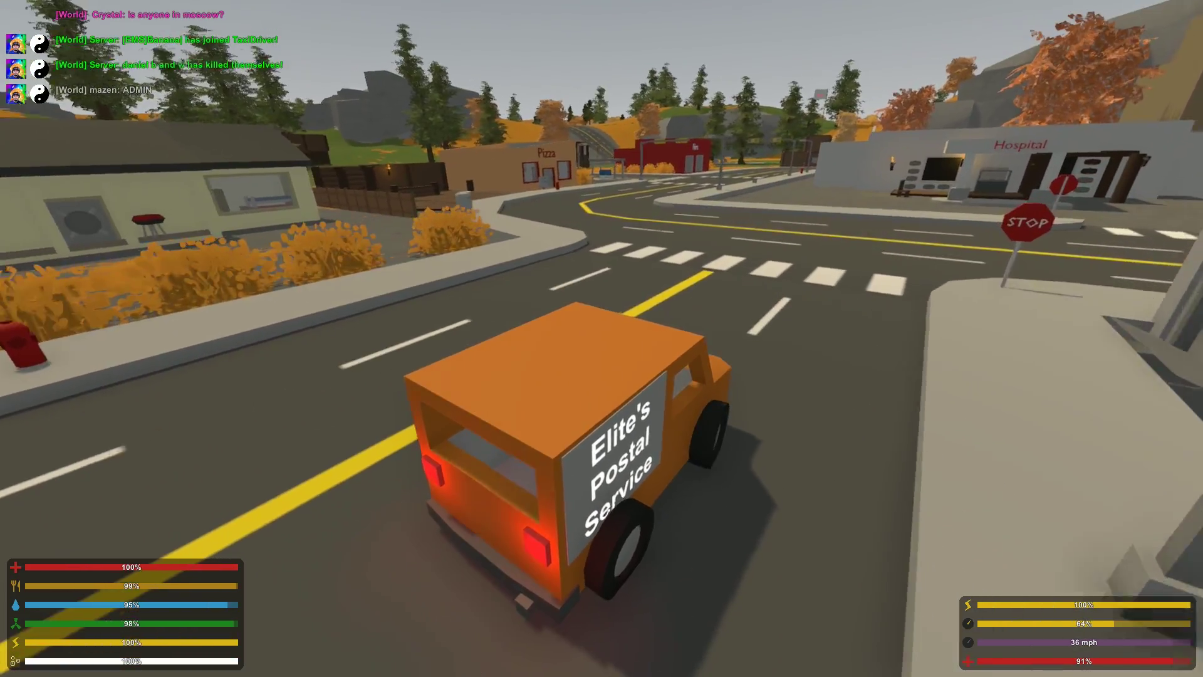
Step: Turn left past the Pizza shop, cross the crosswalk, and follow the winding road into the village
key("w")
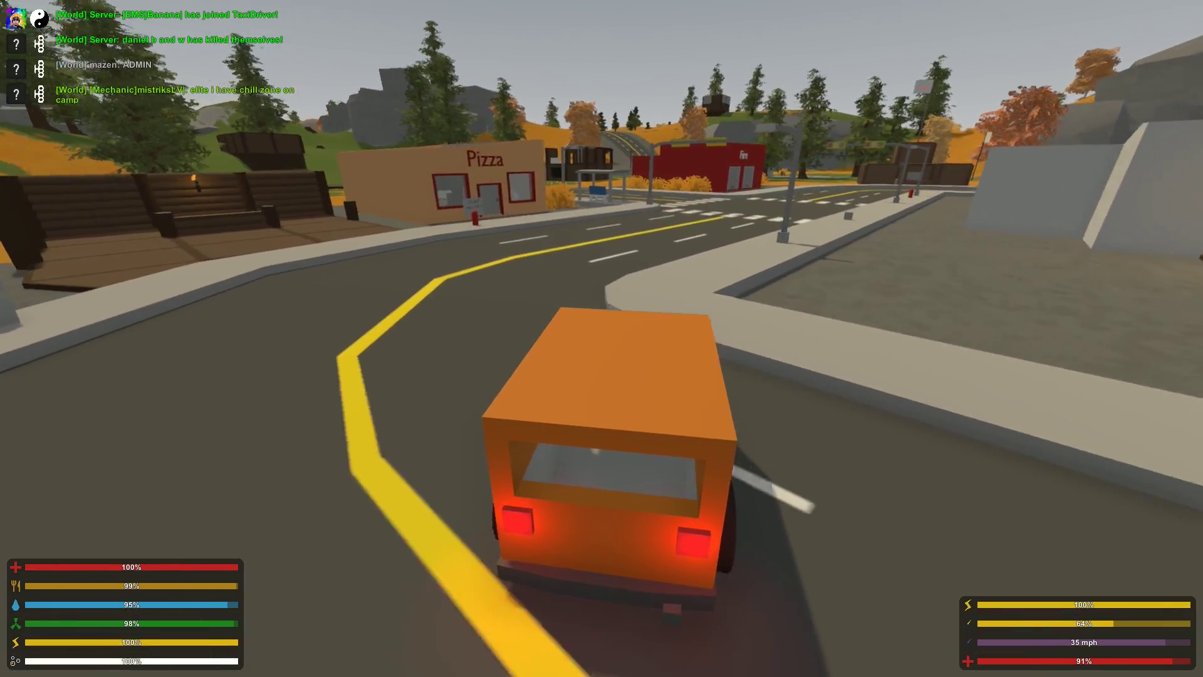
key("w")
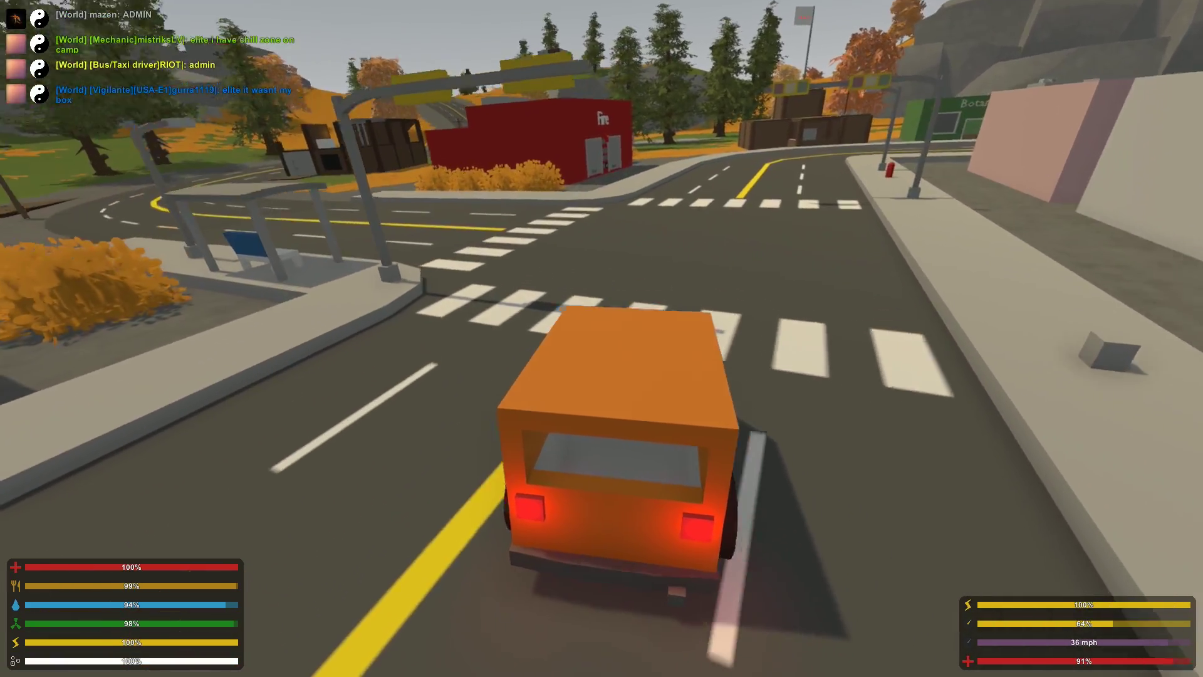
key("w")
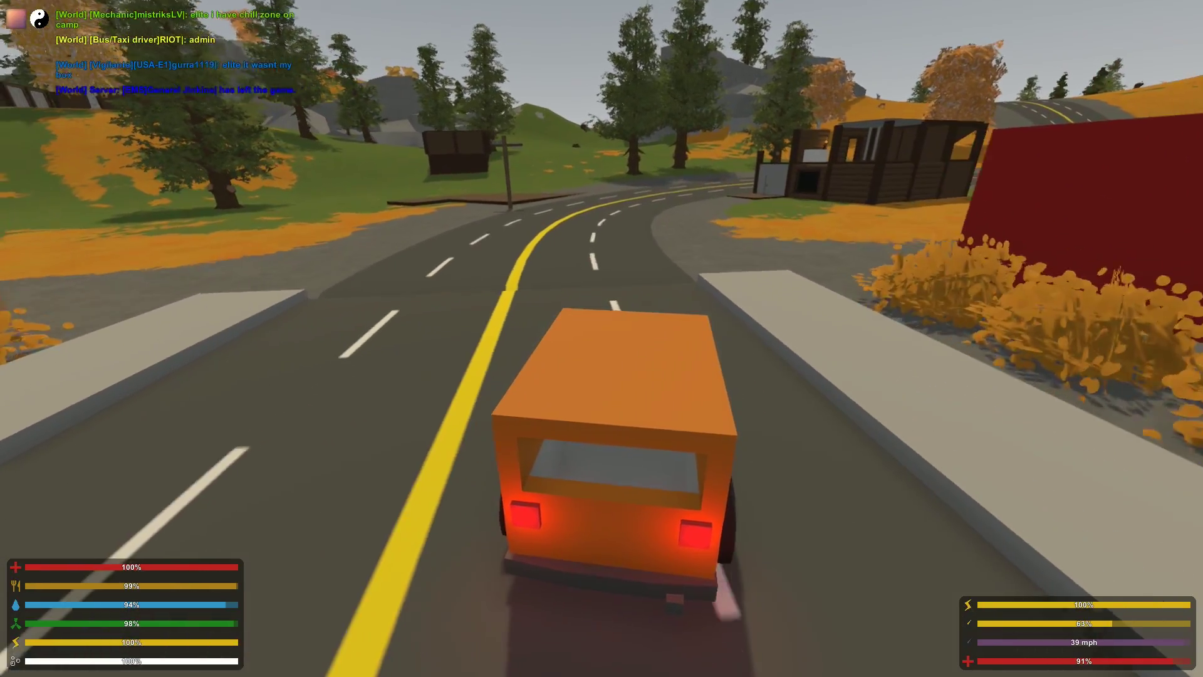
key("w")
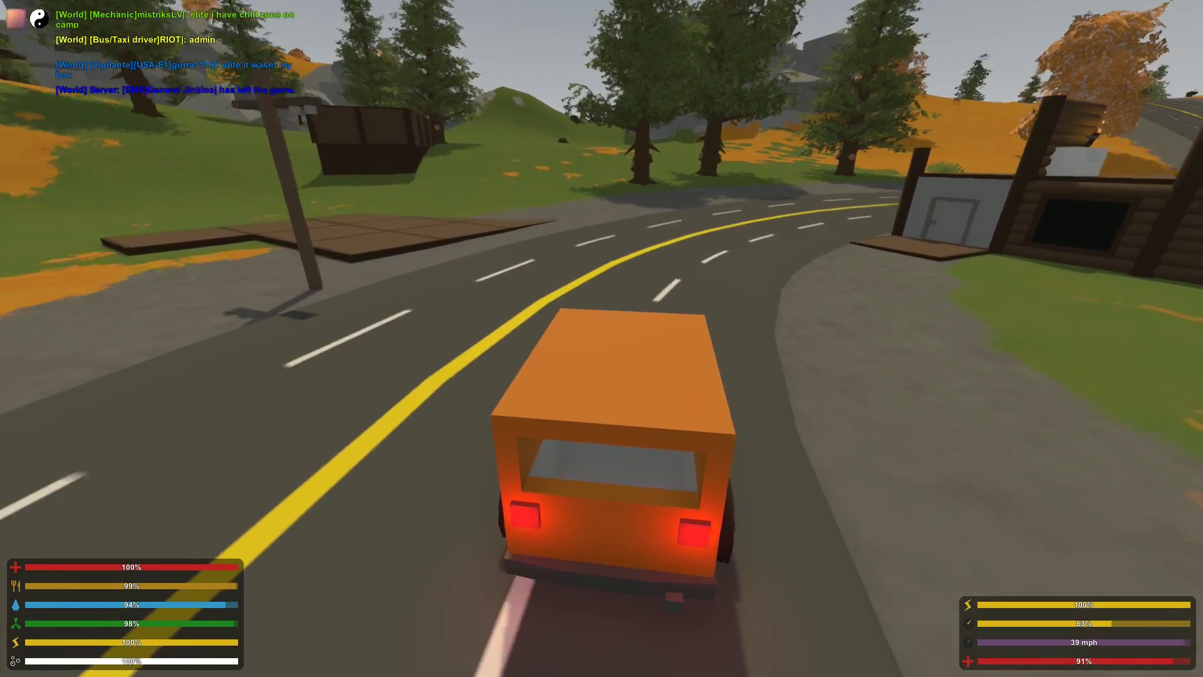
key("w")
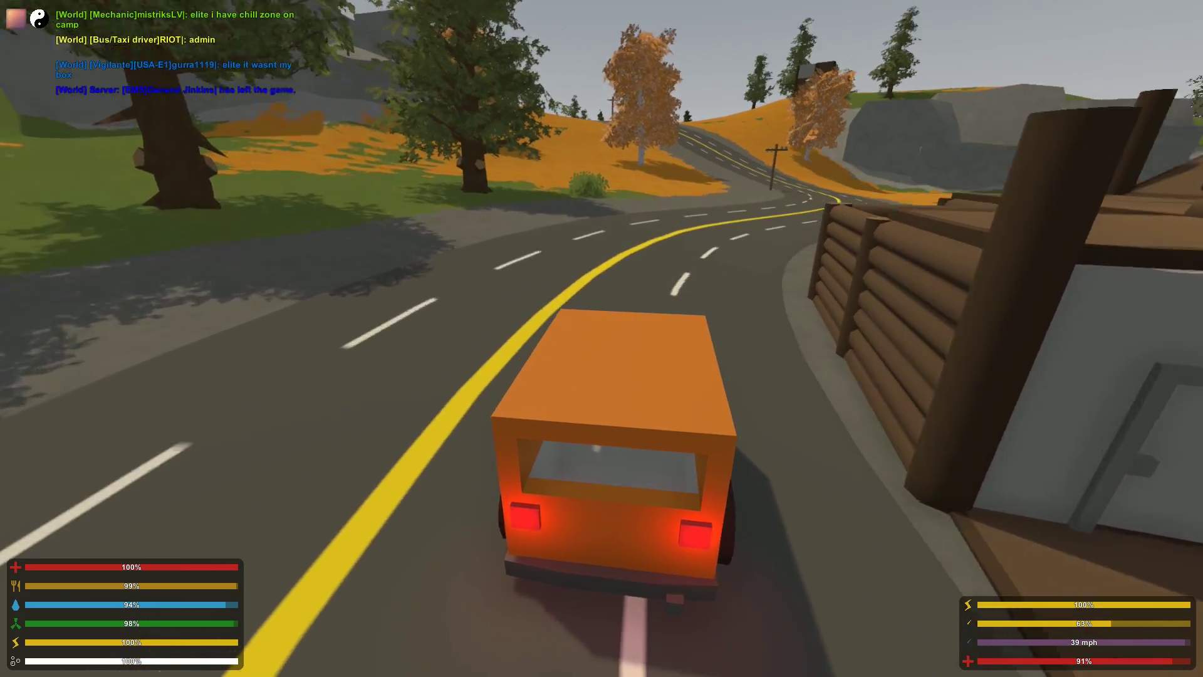
key("w")
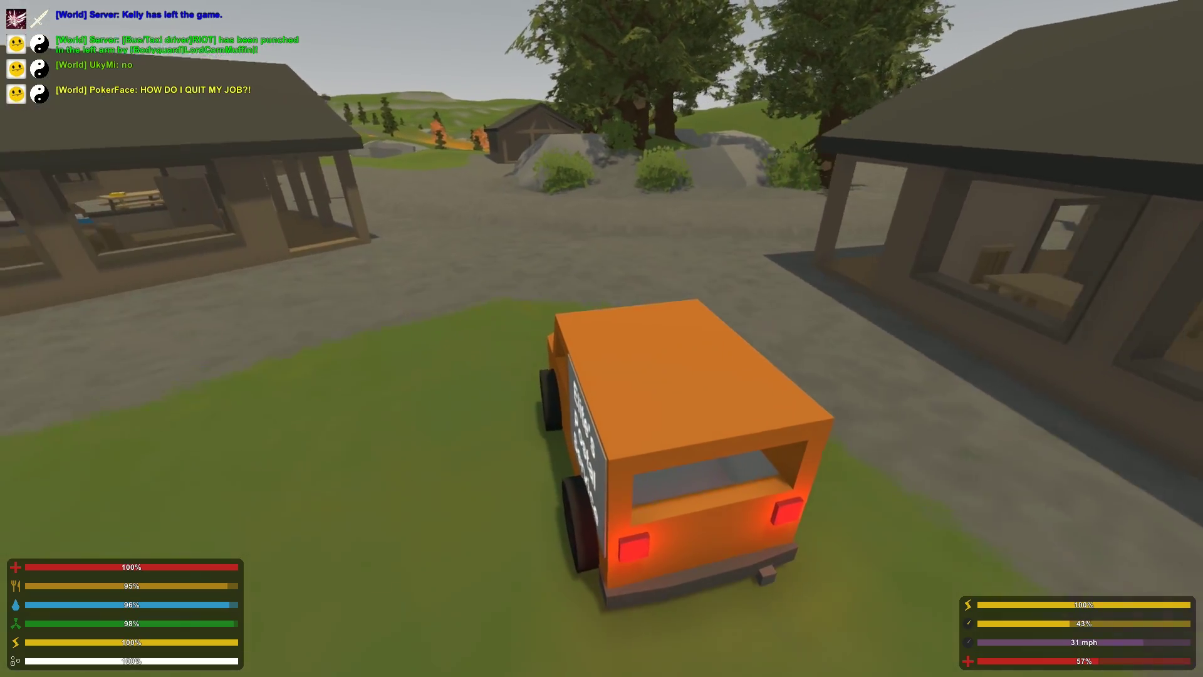
key("w")
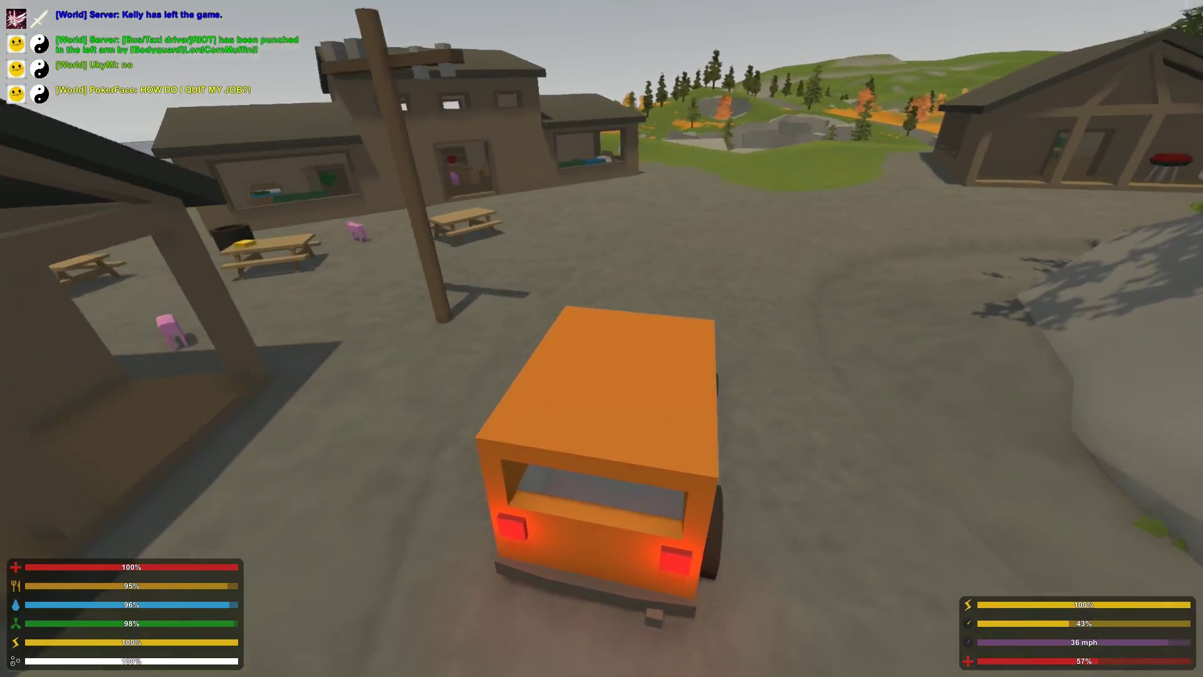
key("w")
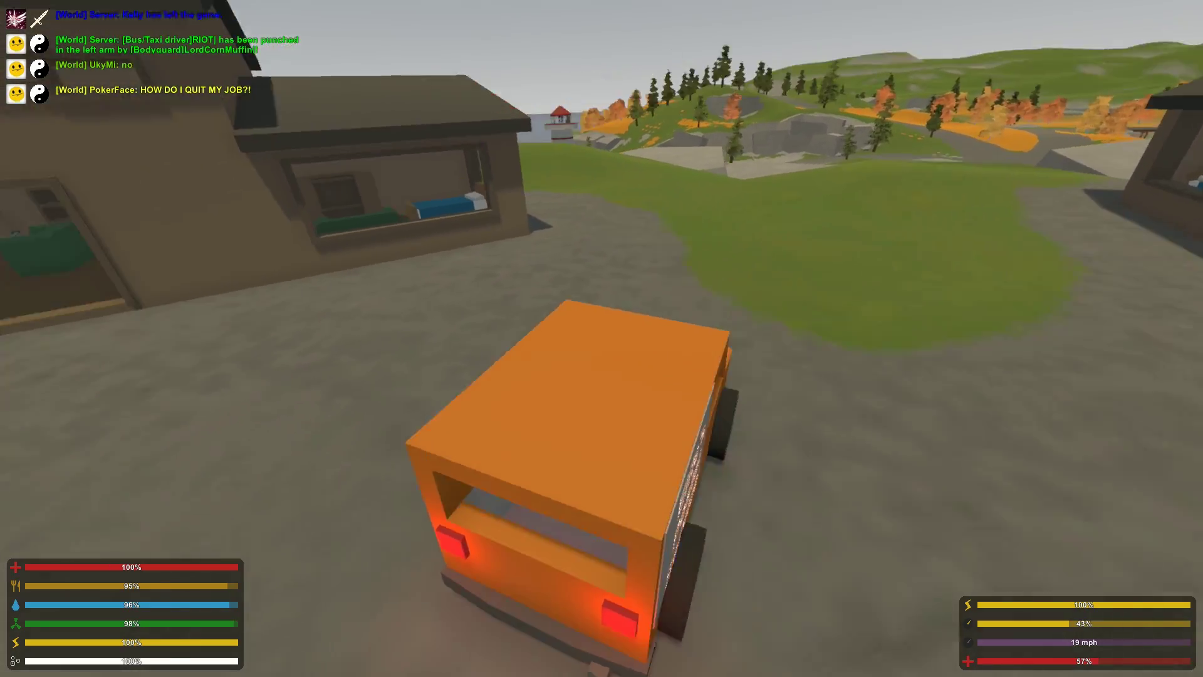
Step: Pull up at the houses, leave the van, and check the parcel in the inventory
key("w")
key("w")
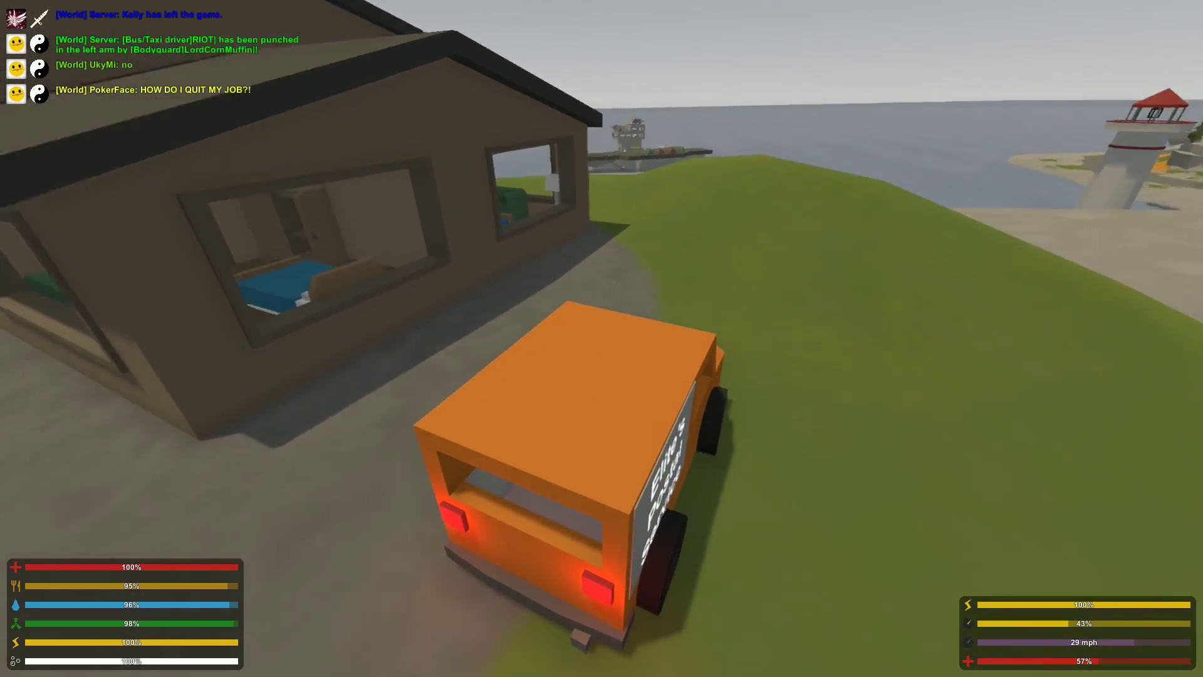
key("f")
key("w")
key("g")
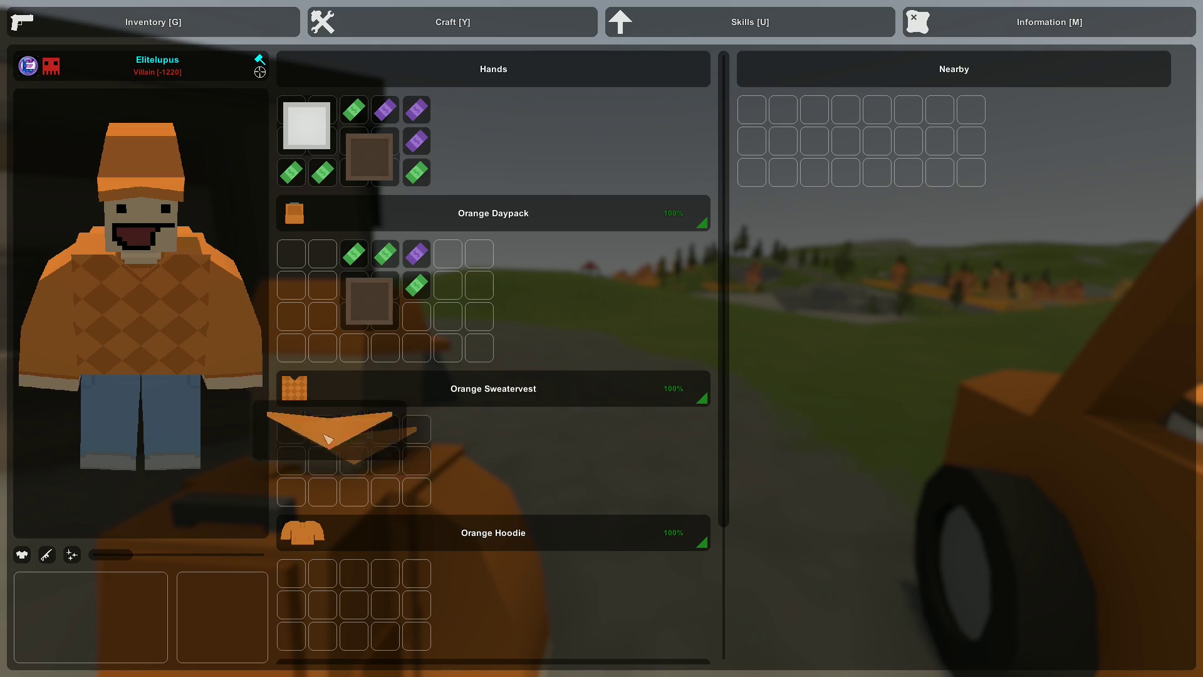
key("g")
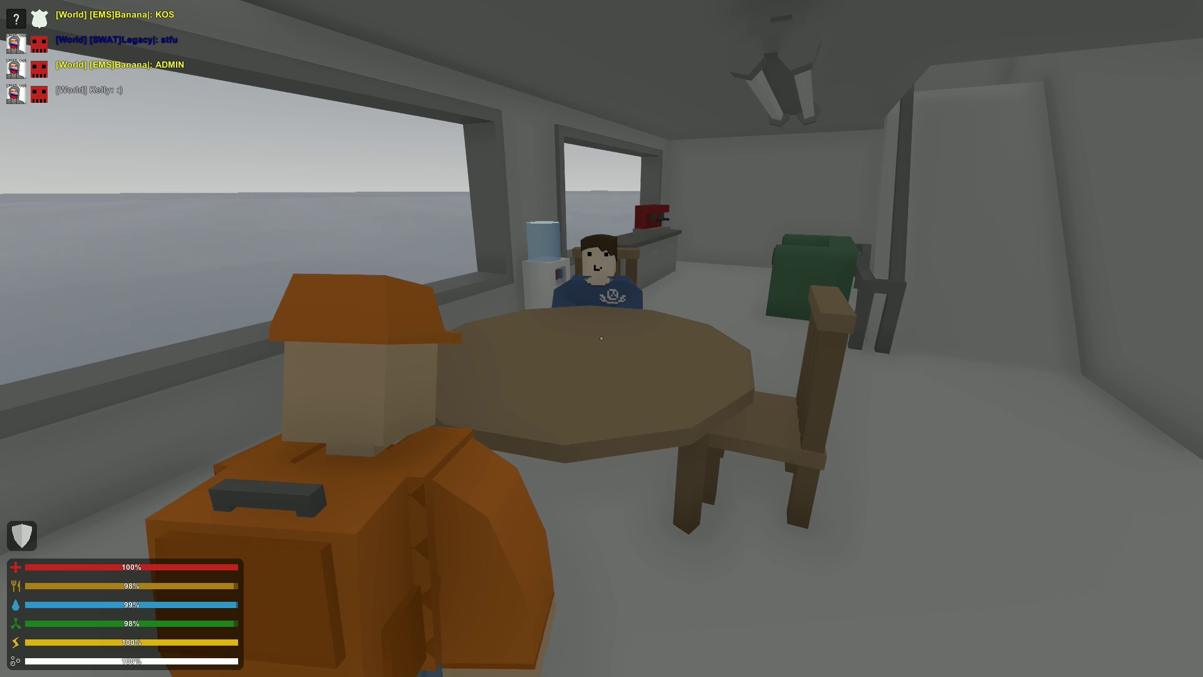
Step: Step up to the seated customer and drop the parcel crate from the inventory
key("w")
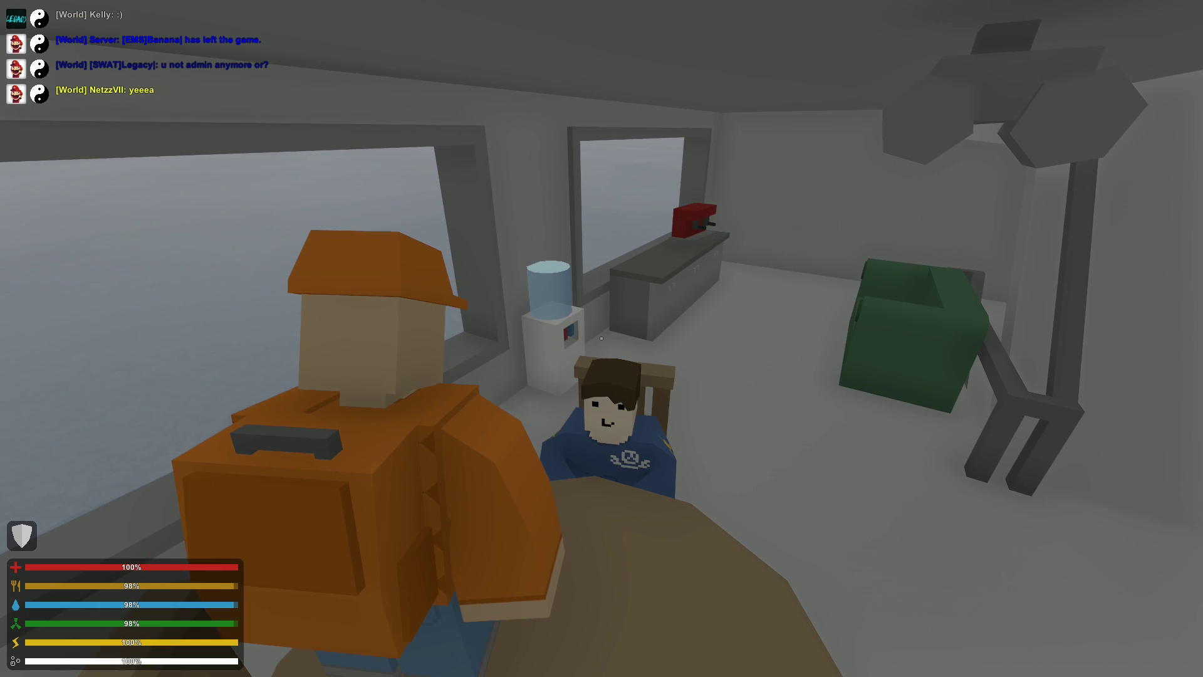
key("w")
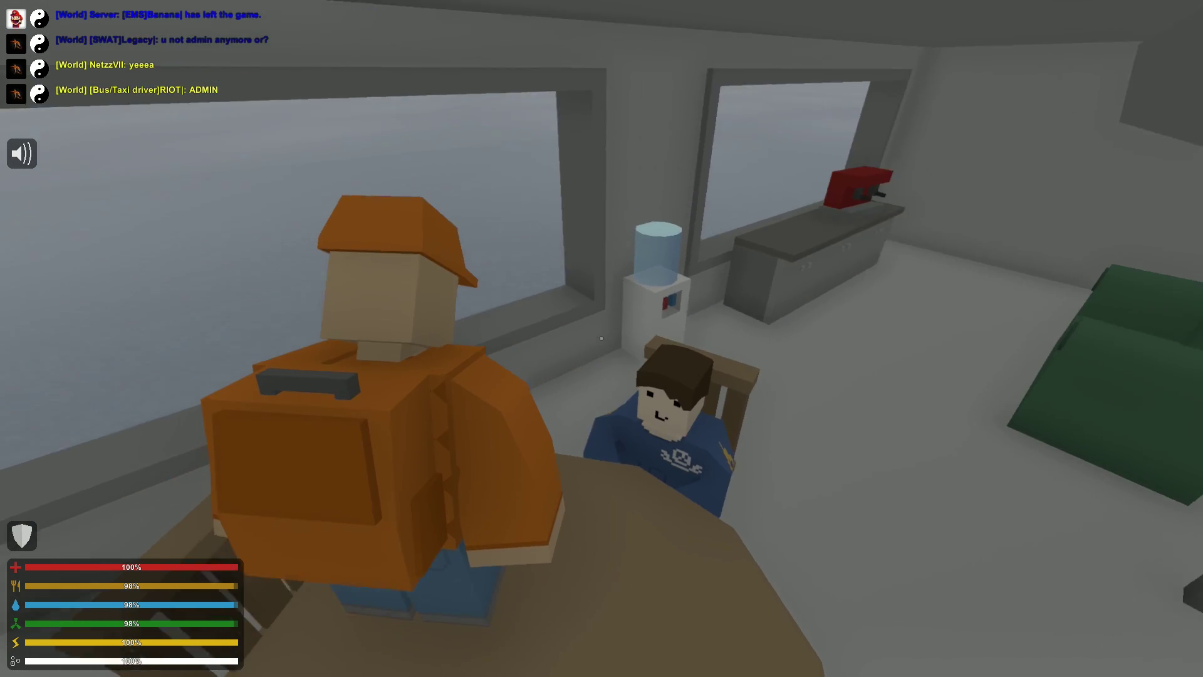
key("g")
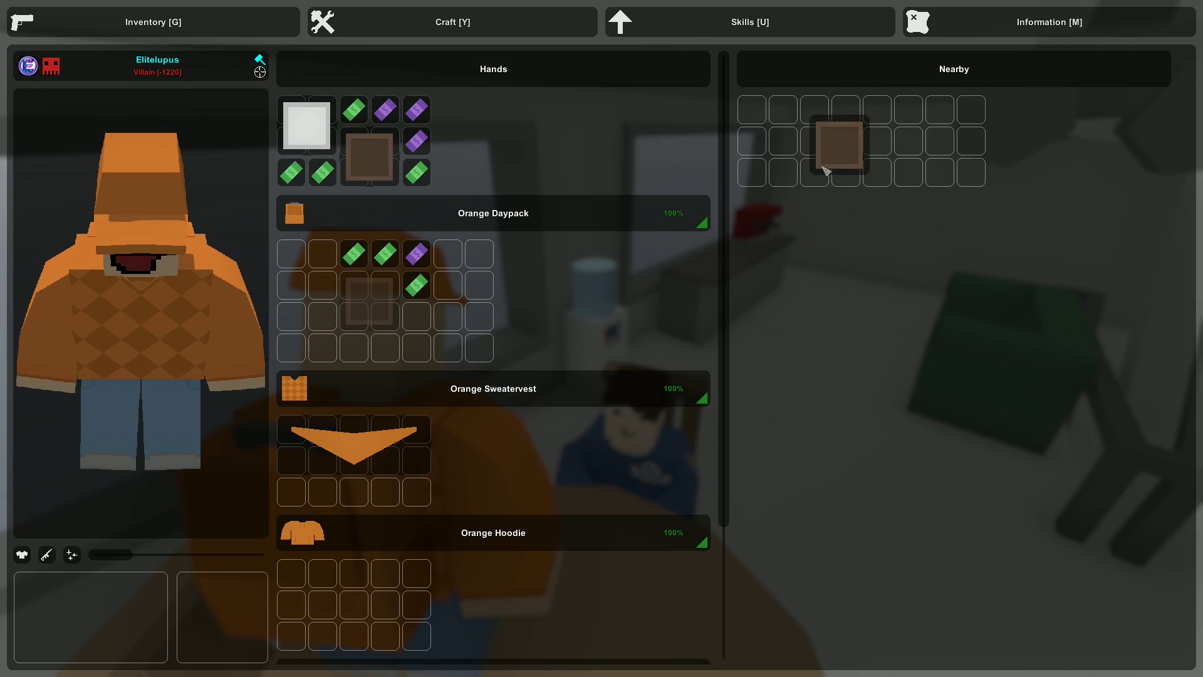
key("g")
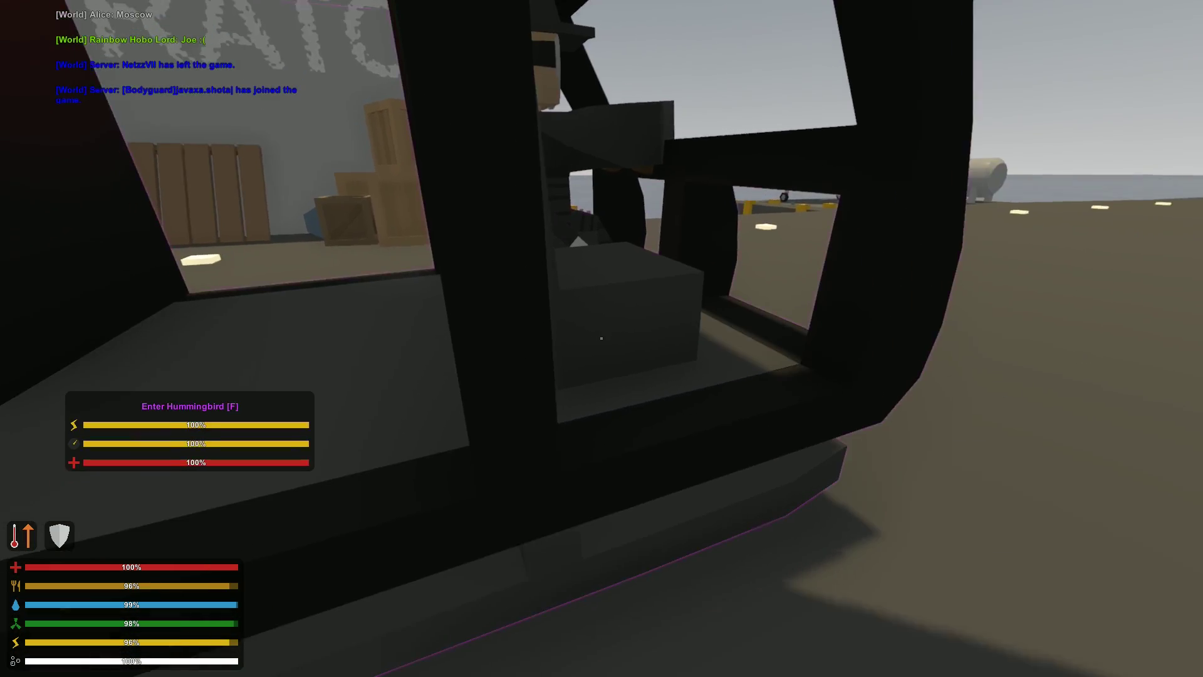
Step: Board the Hummingbird helicopter, switch seats, then get into the postal van
key("f")
key("F2")
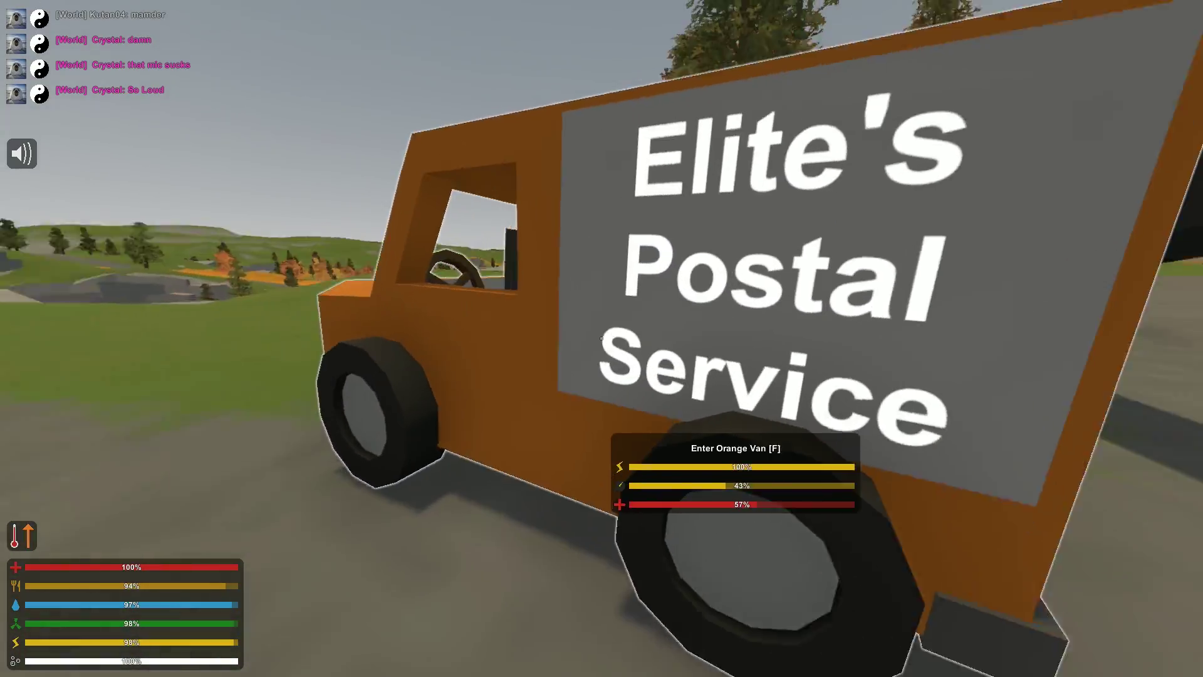
key("f")
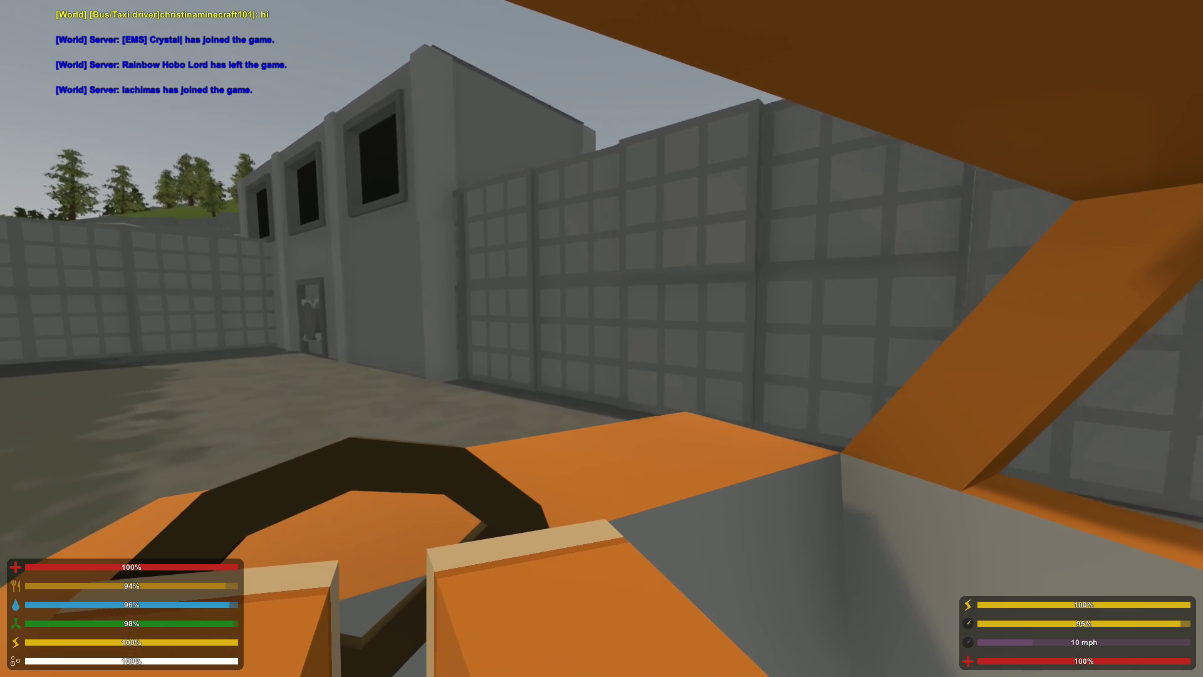
Step: Leave the van and try the compound's vault door, finding it locked
key("f")
key("w")
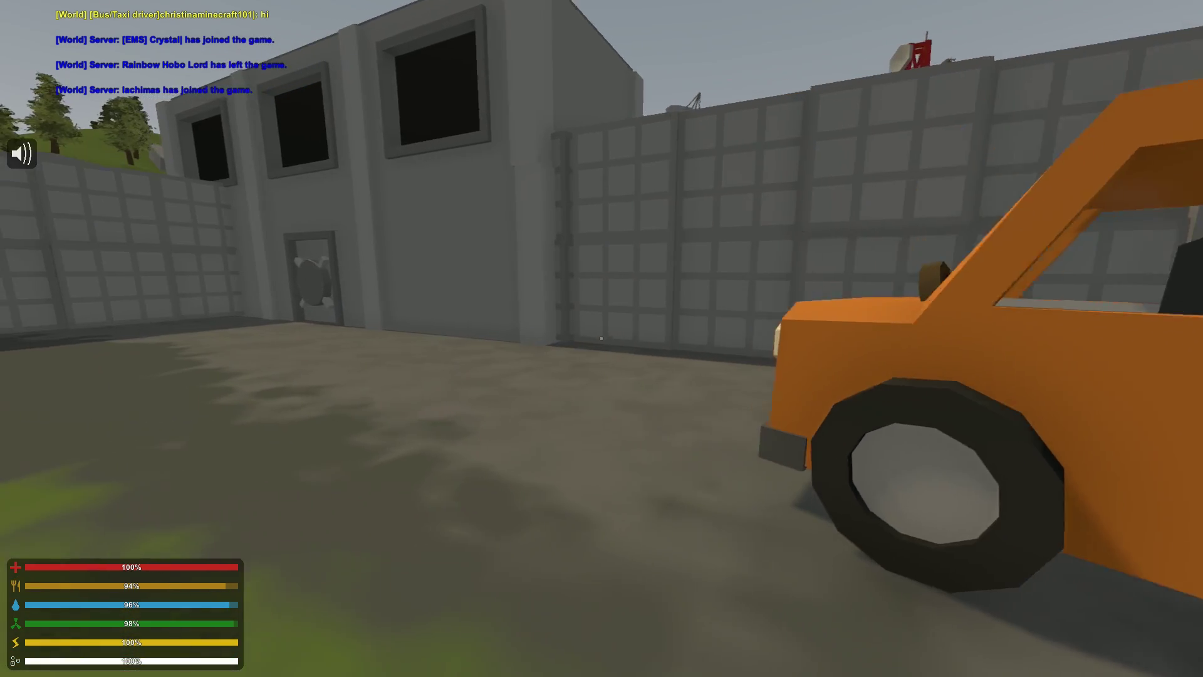
key("w")
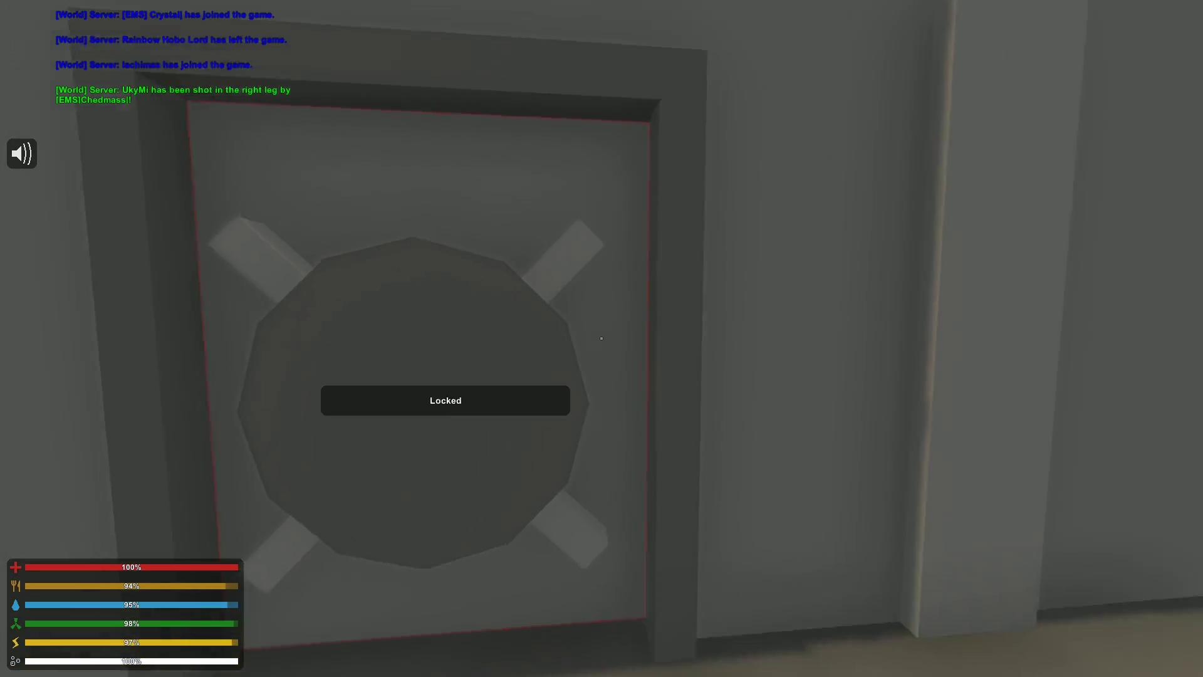
key("s")
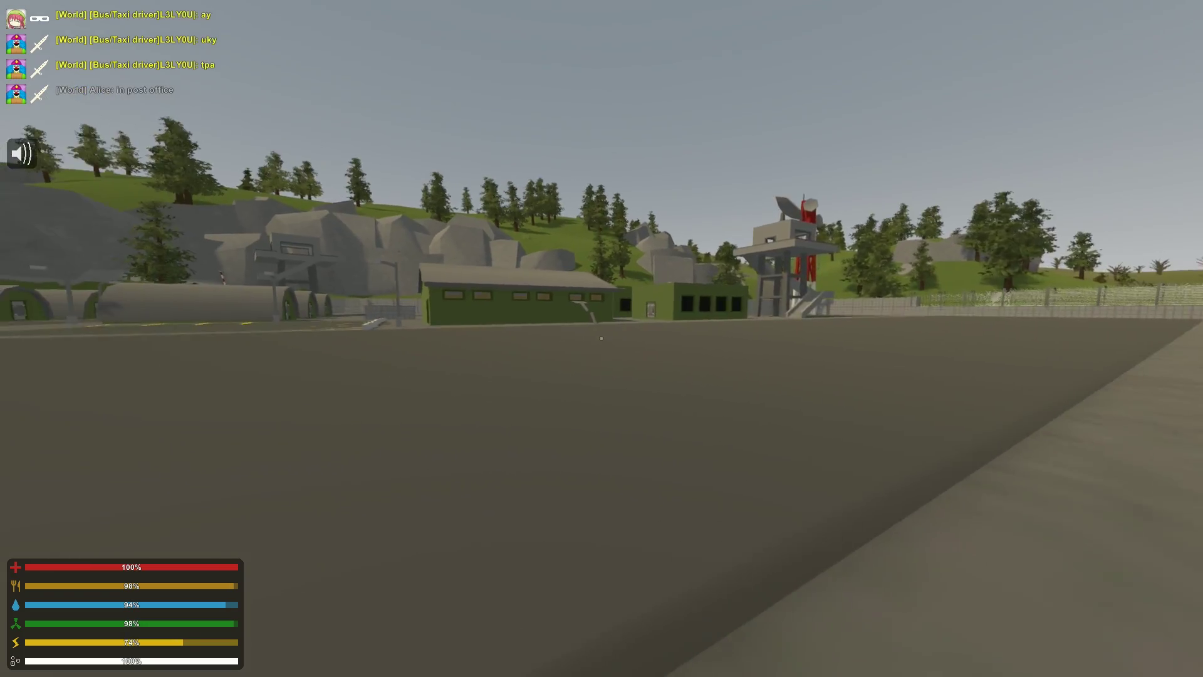
Step: Walk to the green building's door, check the inventory, and head onto the helipad
key("w")
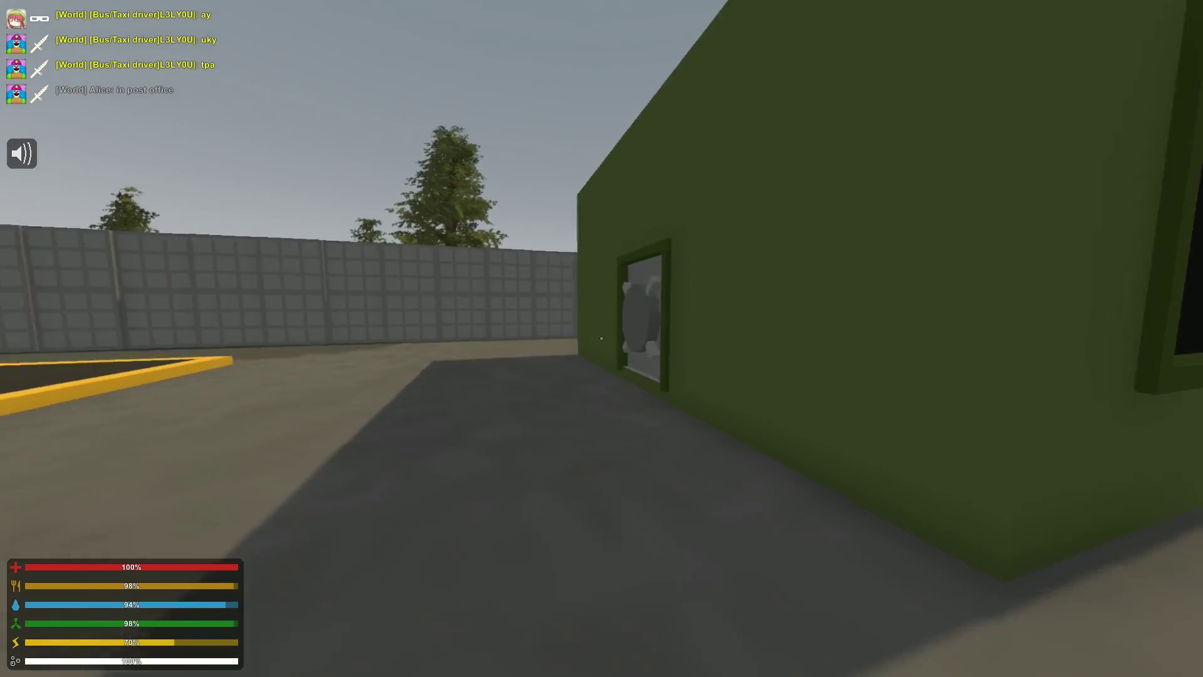
key("g")
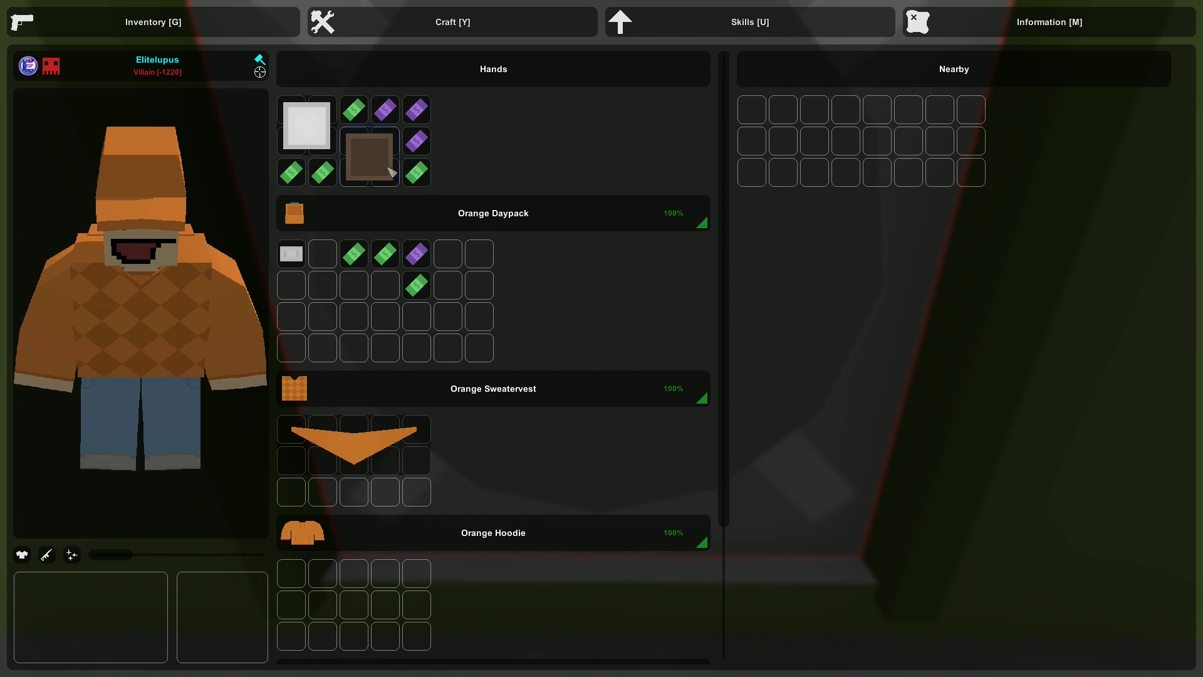
key("g")
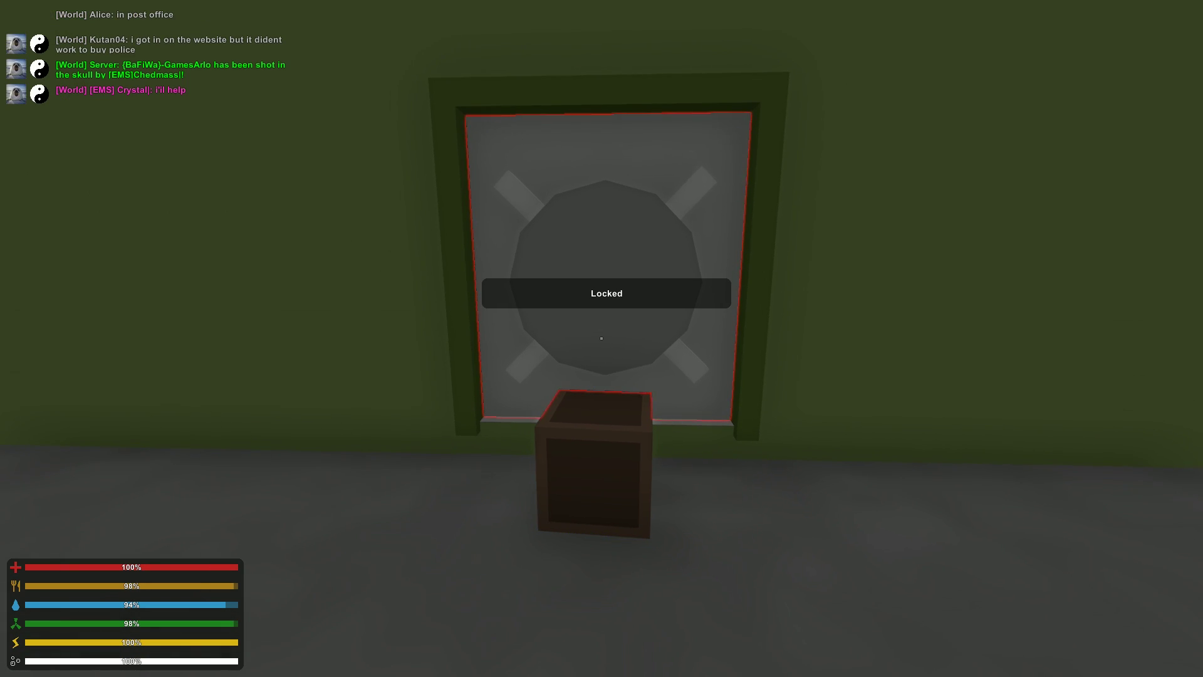
key("w")
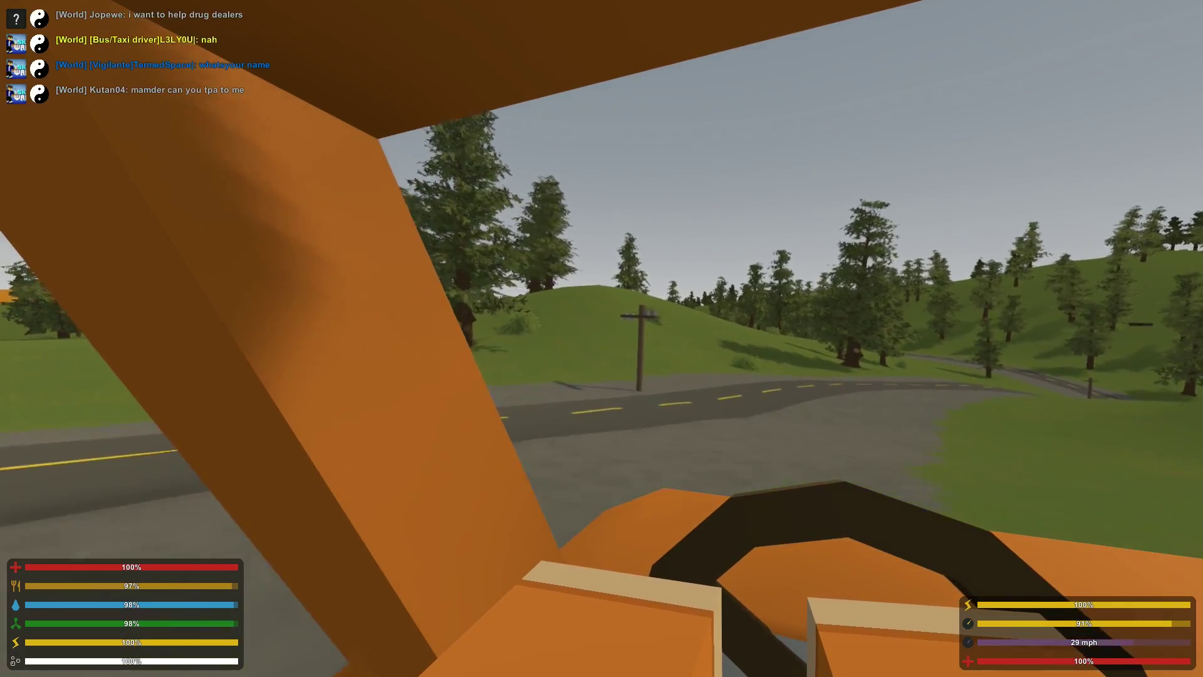
Step: Drive the postal van around the winding road's bends to the industrial area's guard booth
key("w")
key("w")
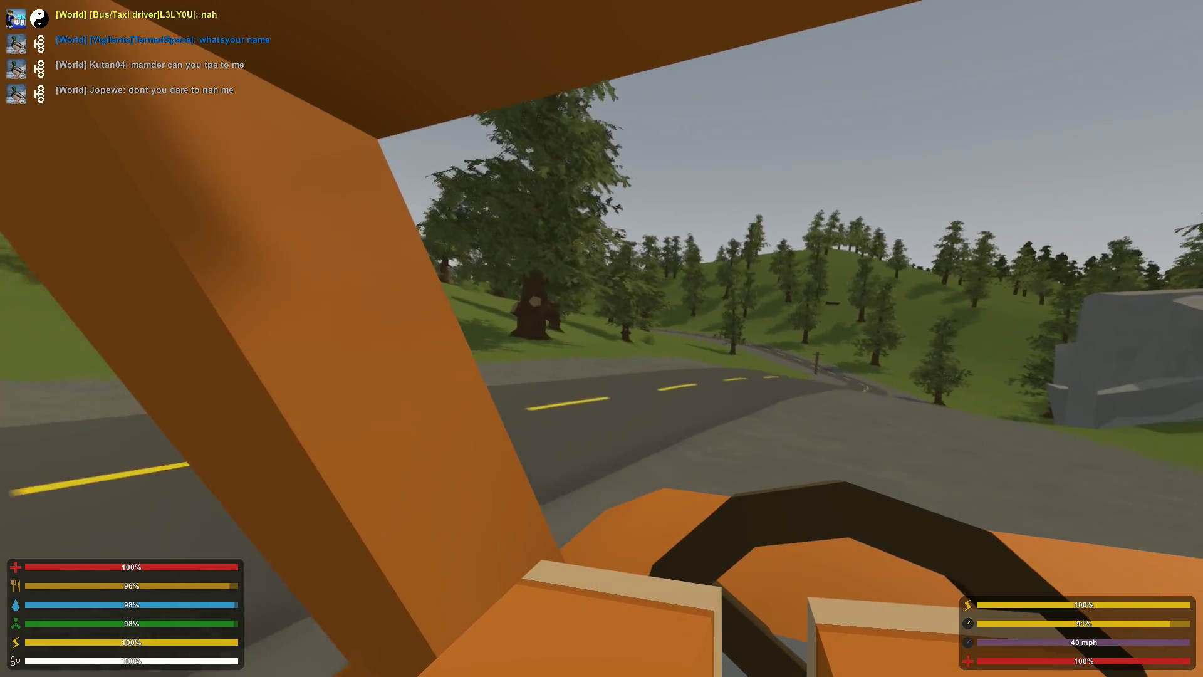
key("w")
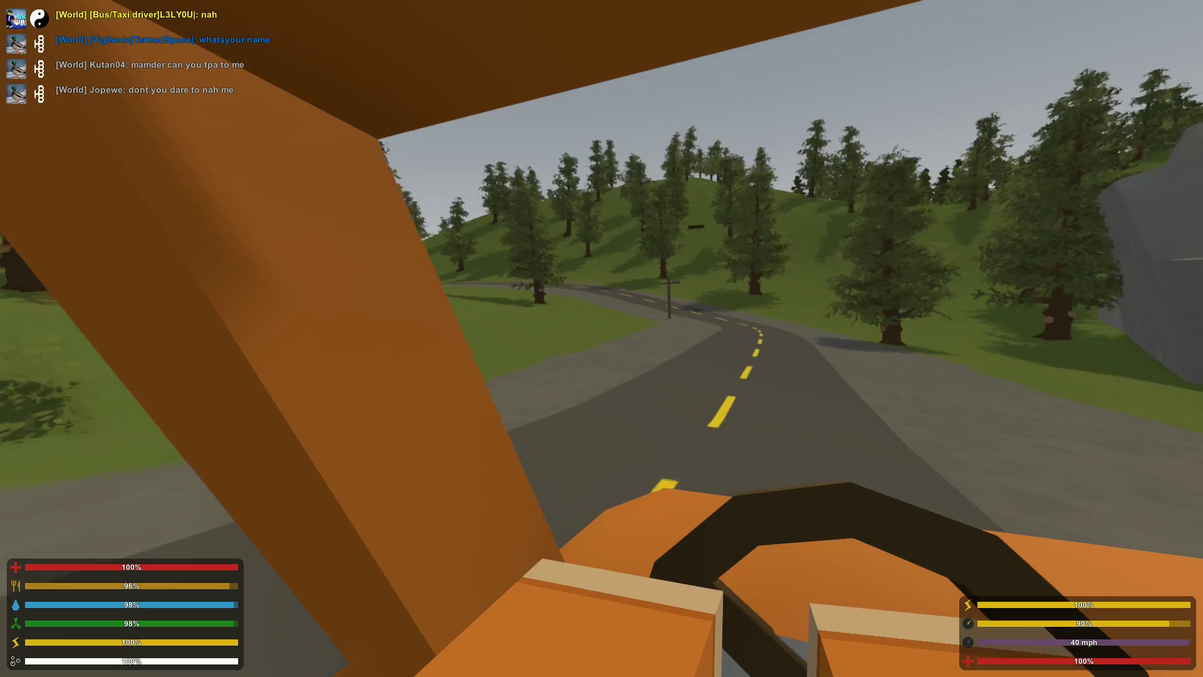
key("w")
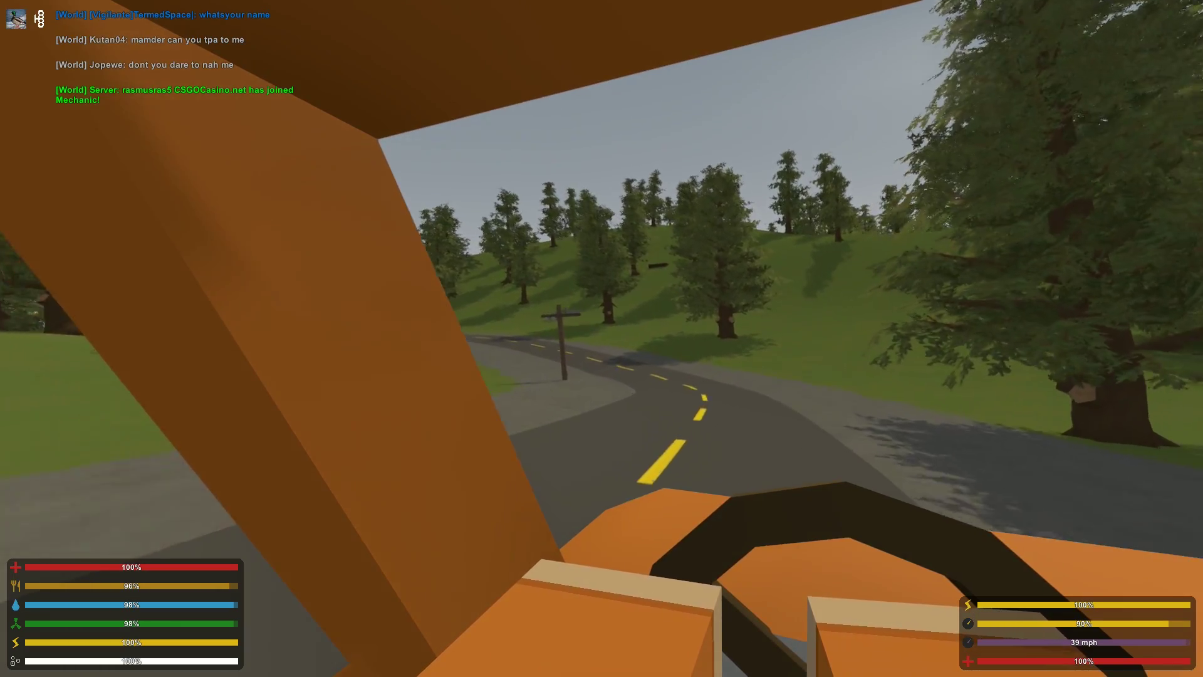
key("w")
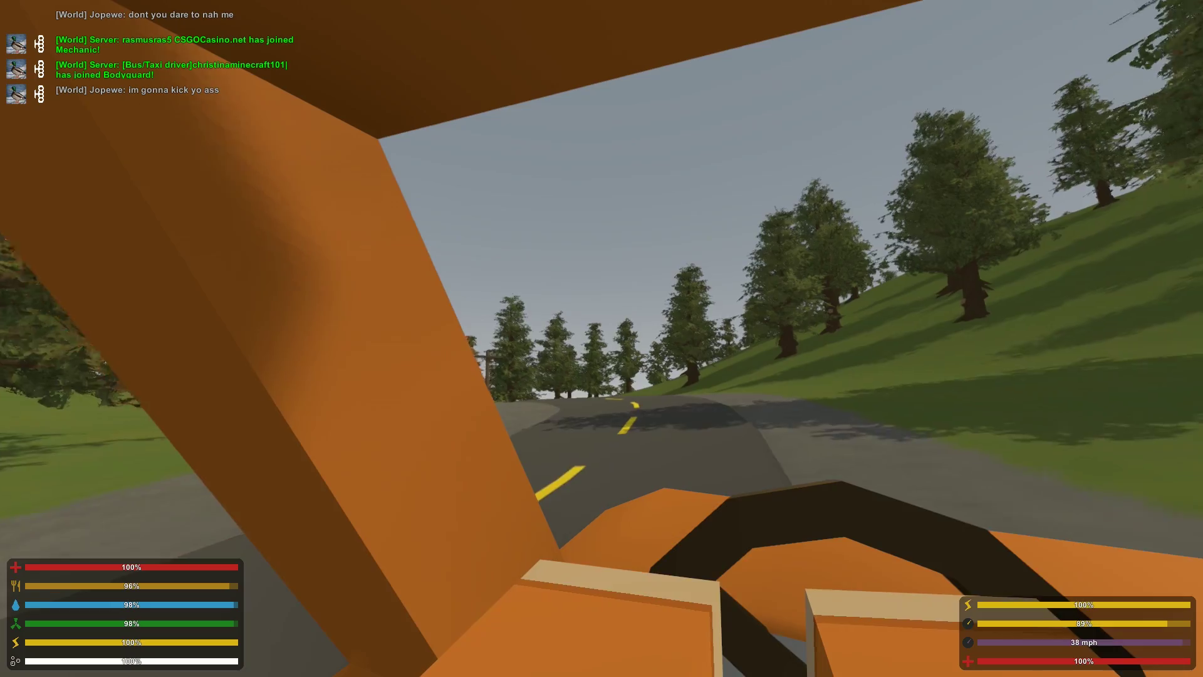
key("w")
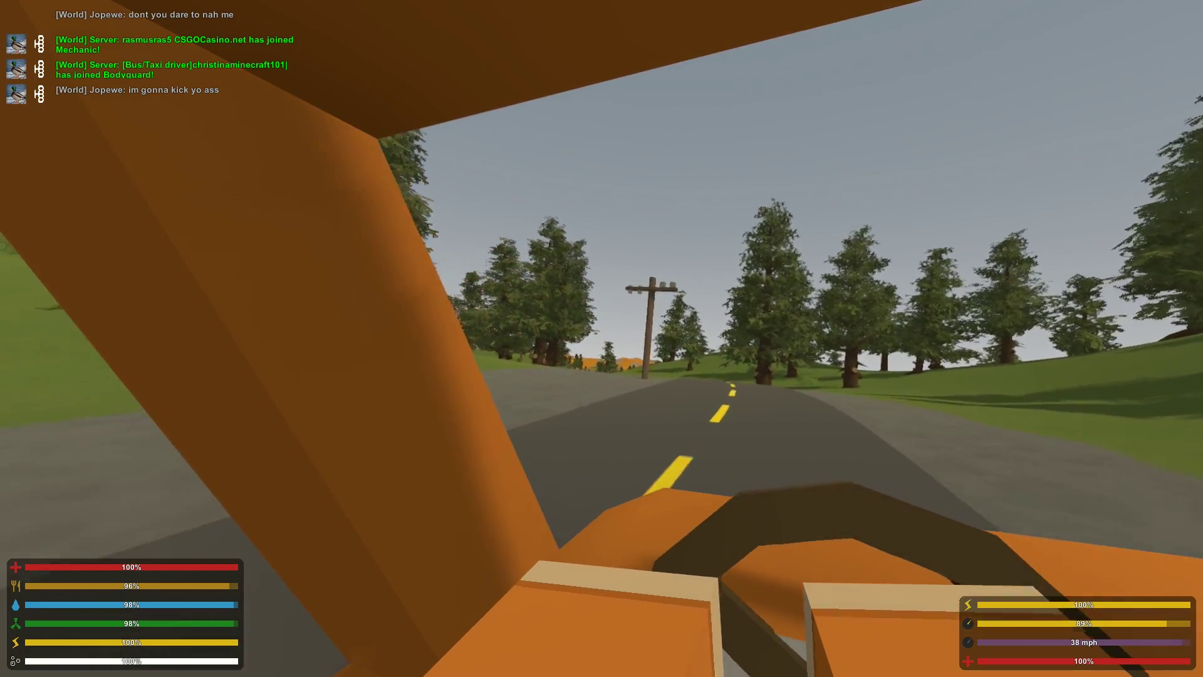
key("w")
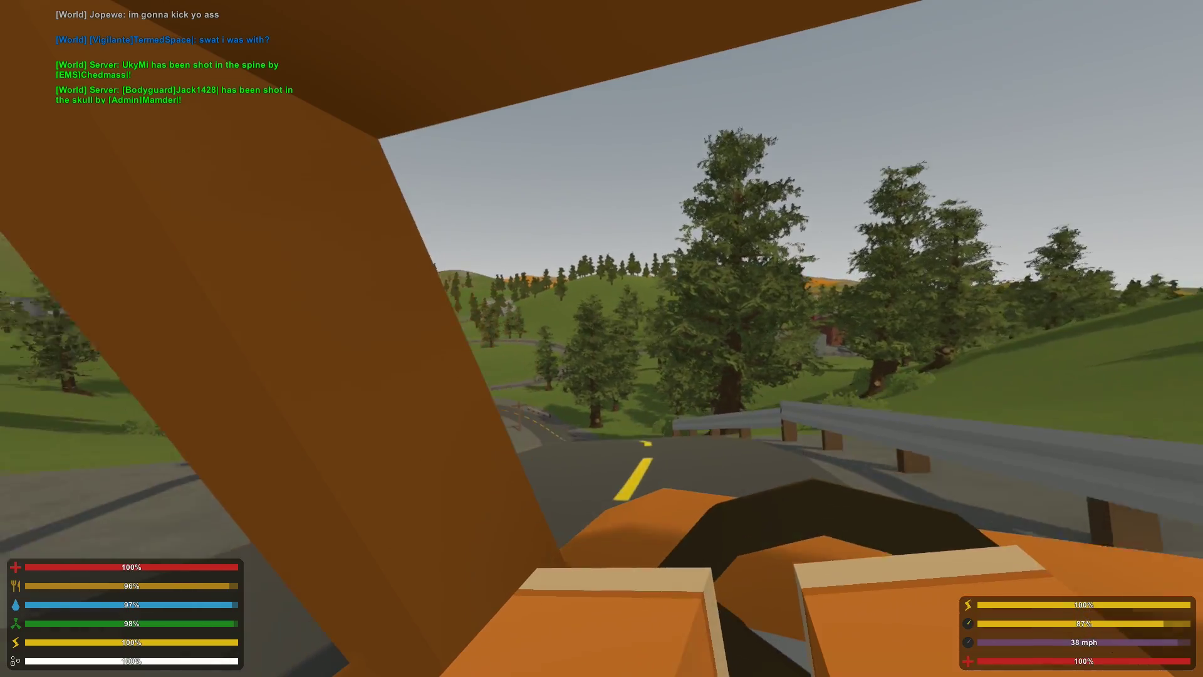
key("w")
key("w")
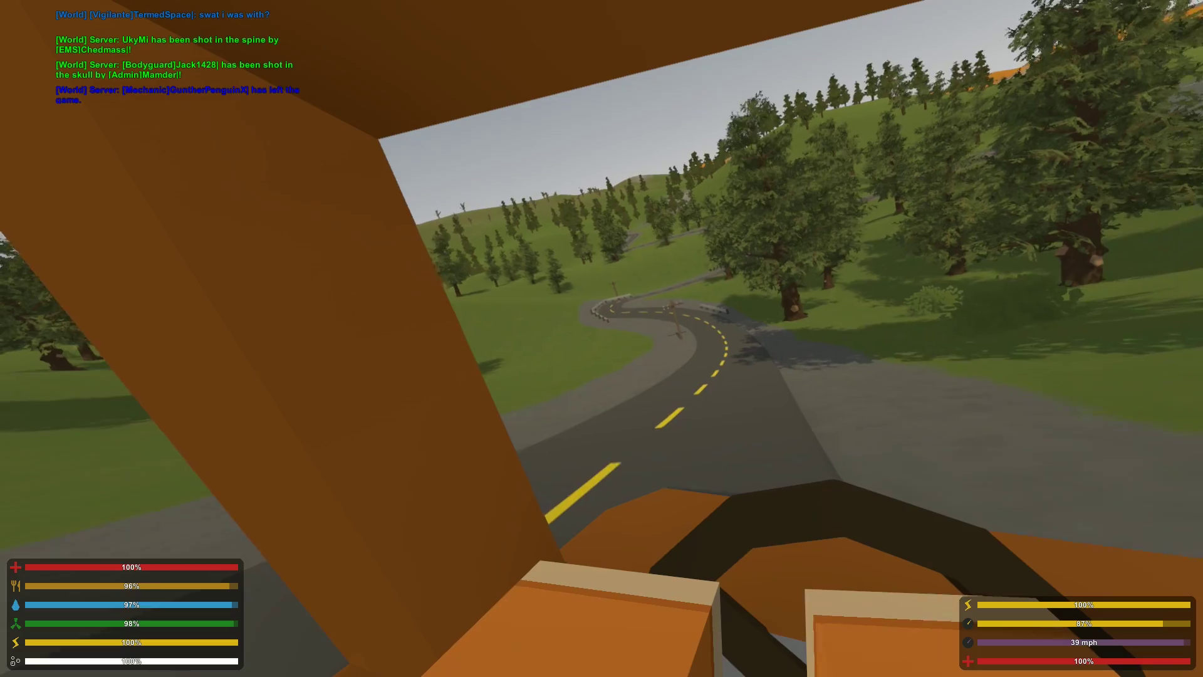
key("w")
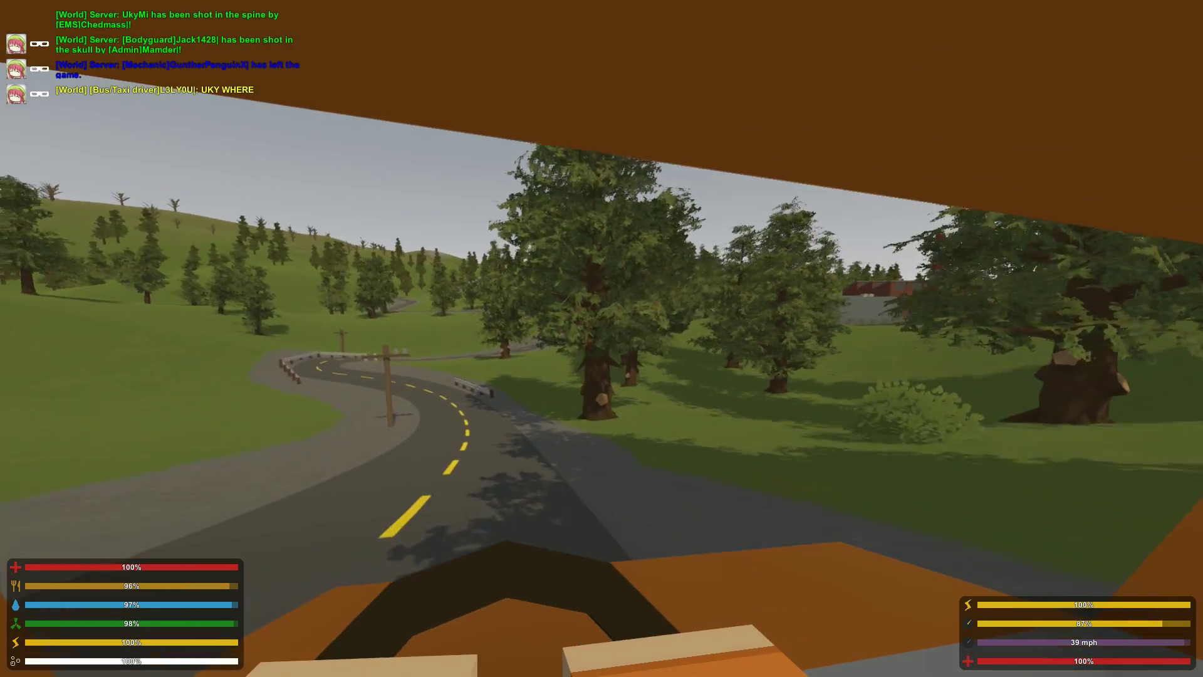
key("w")
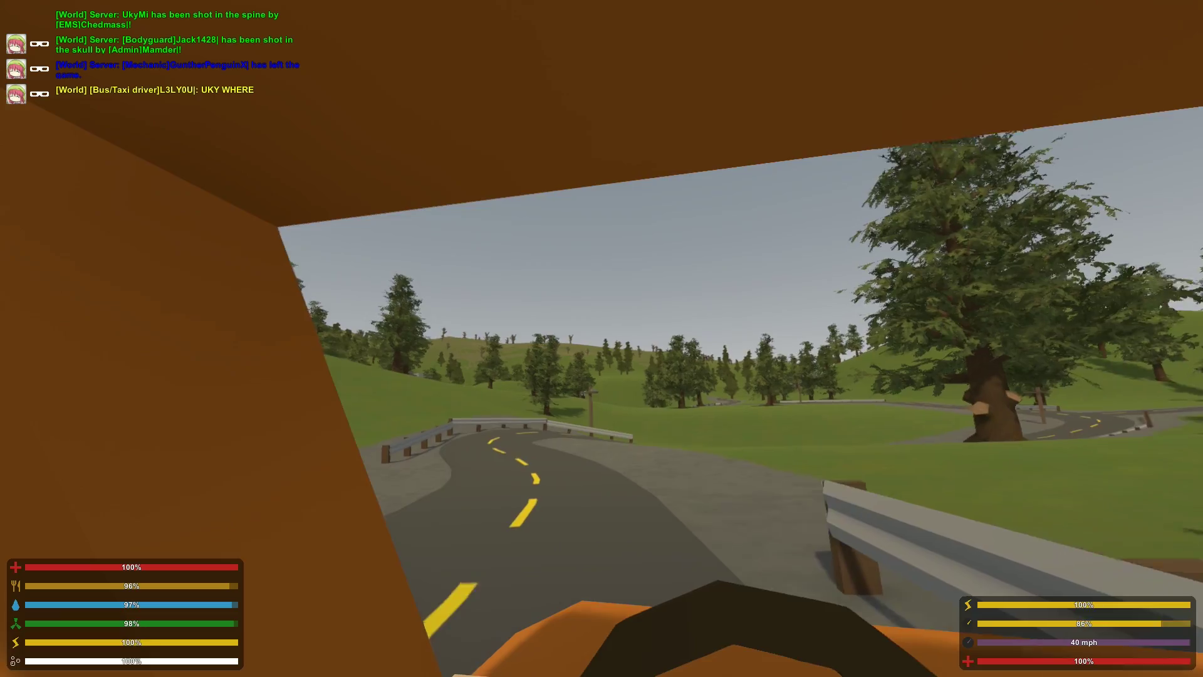
key("w")
key("w")
key("w")
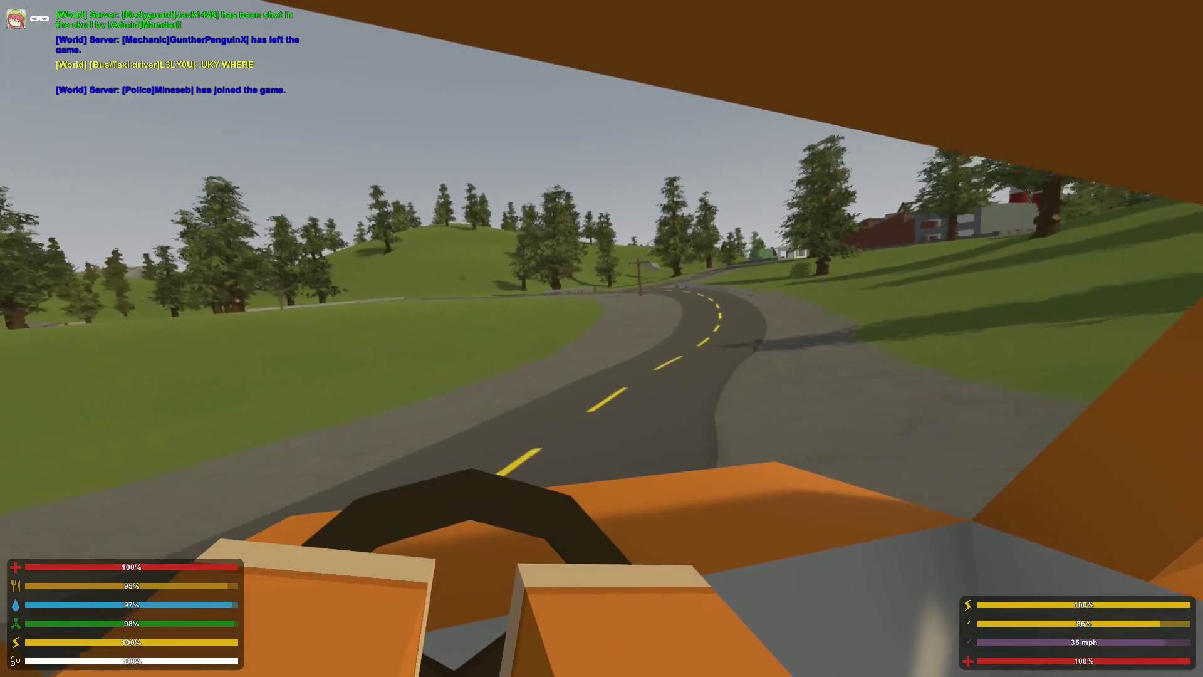
key("w")
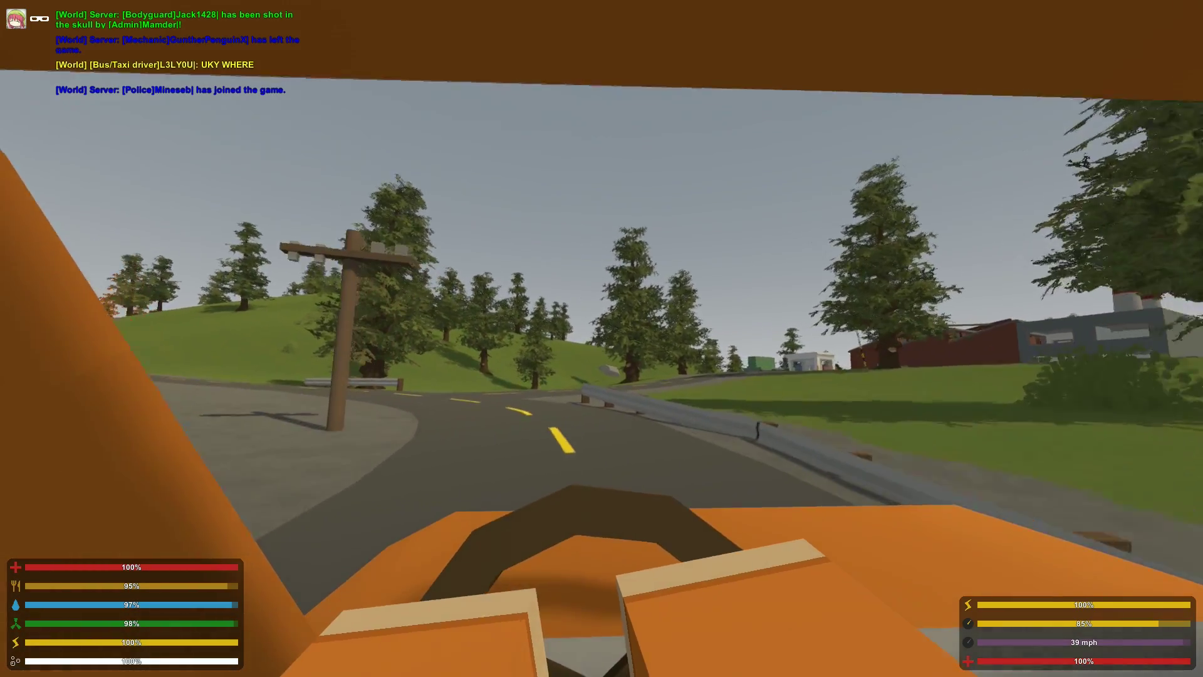
key("w")
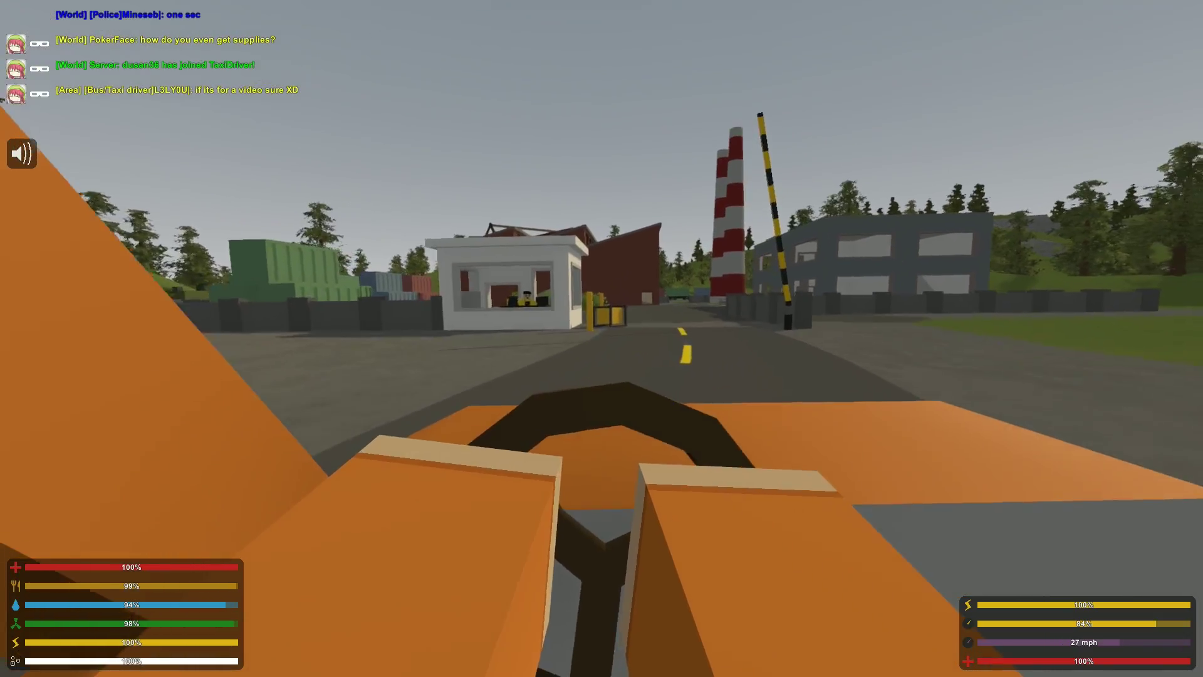
Step: Pull up at the guard booth, leave the van and walk to the booth window
key("a")
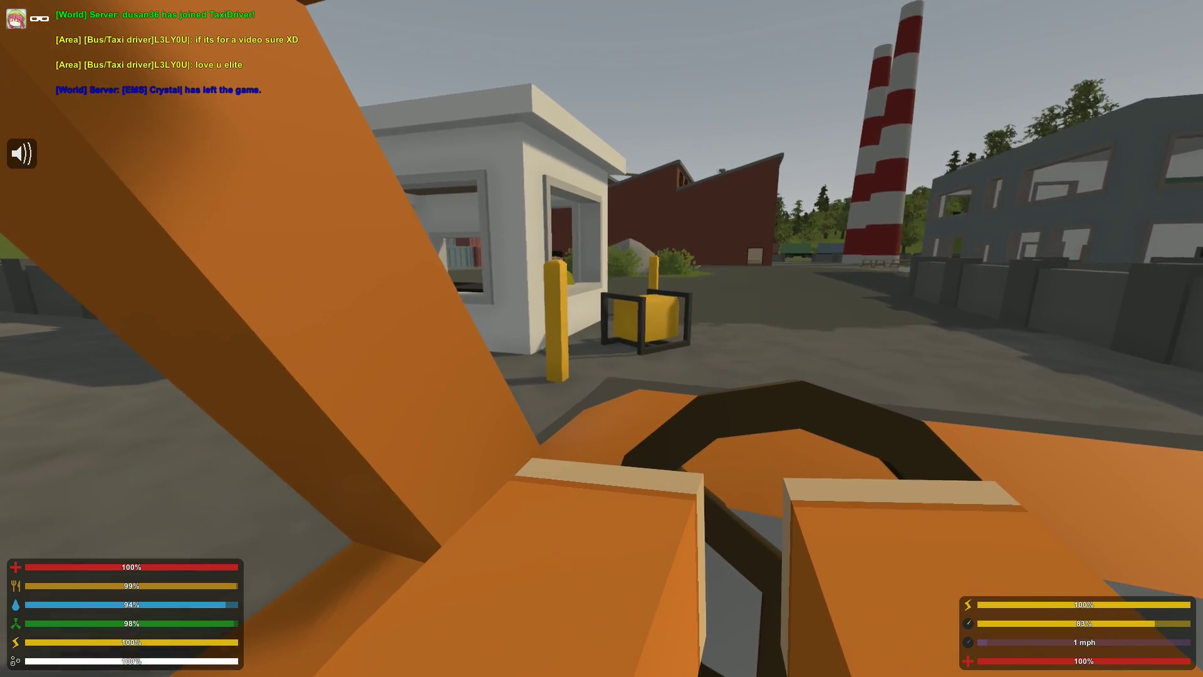
key("f")
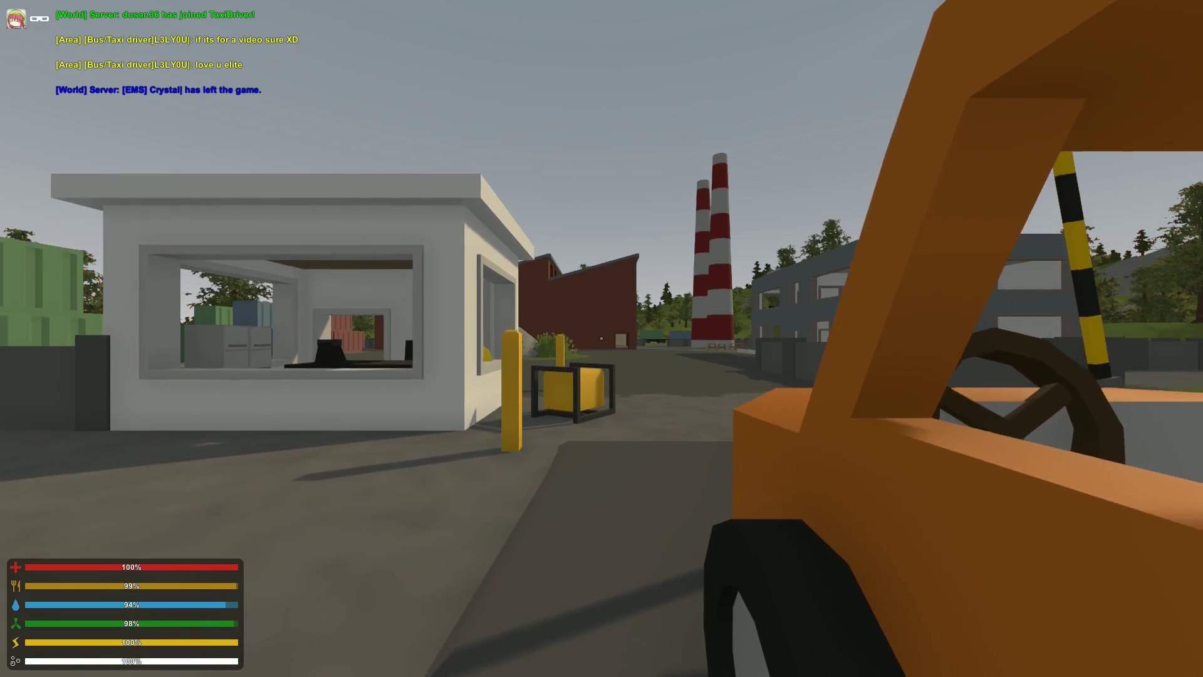
key("w")
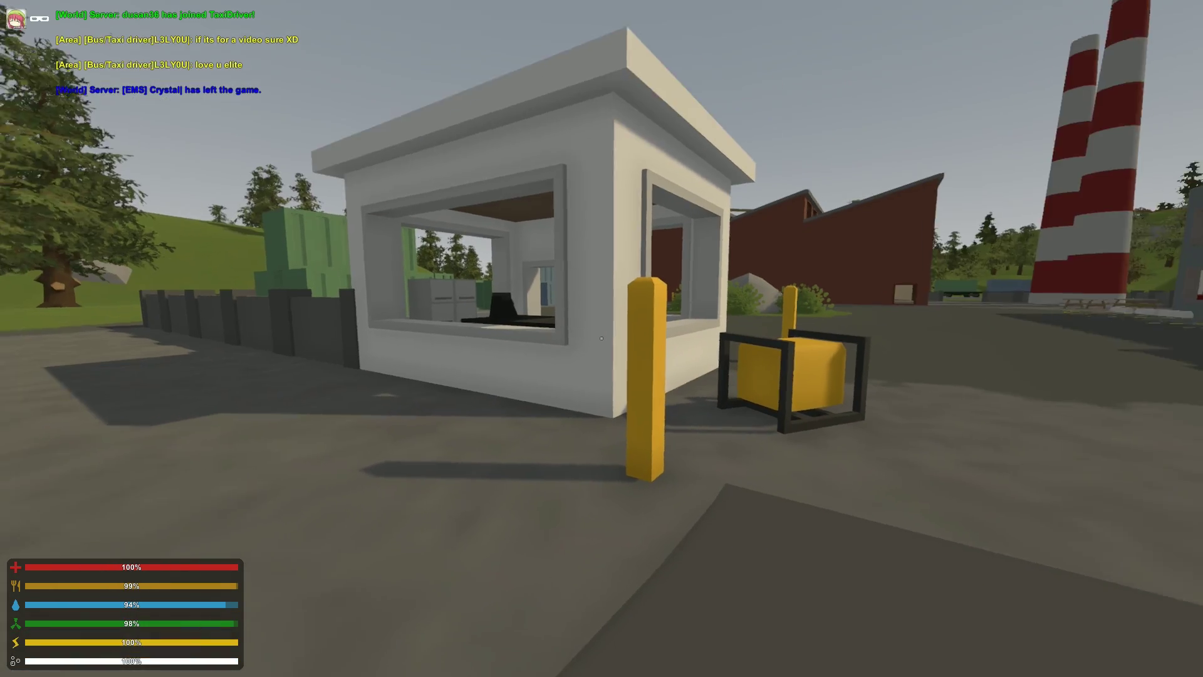
key("w")
key("w")
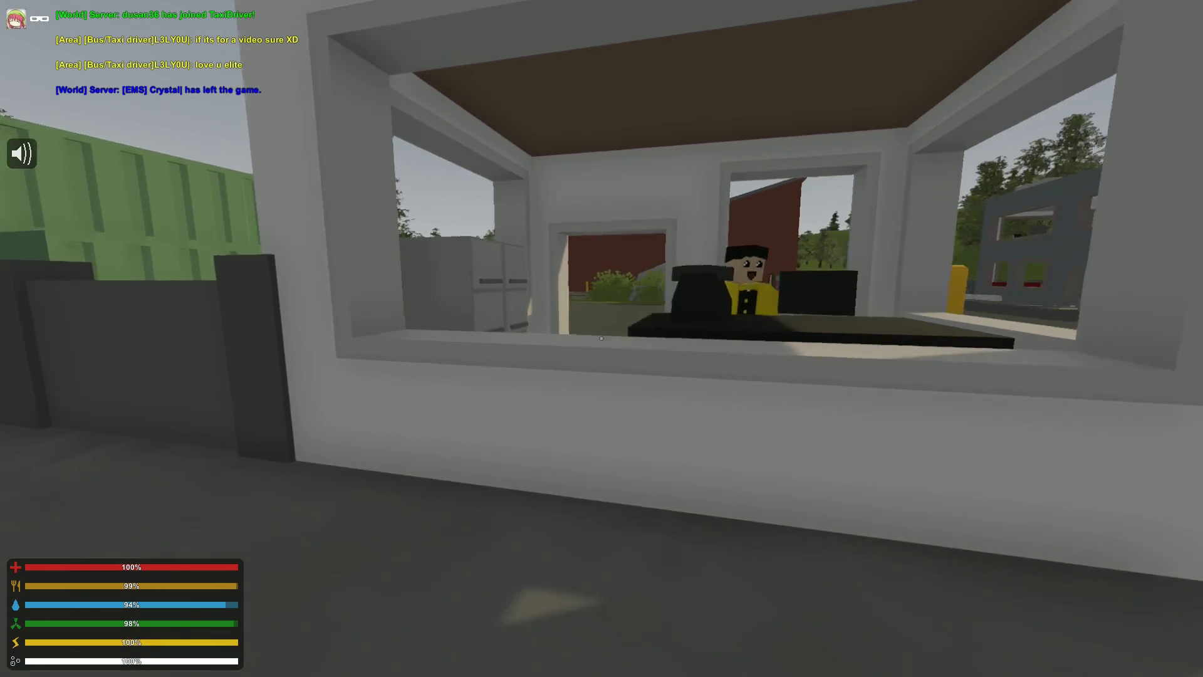
key("w")
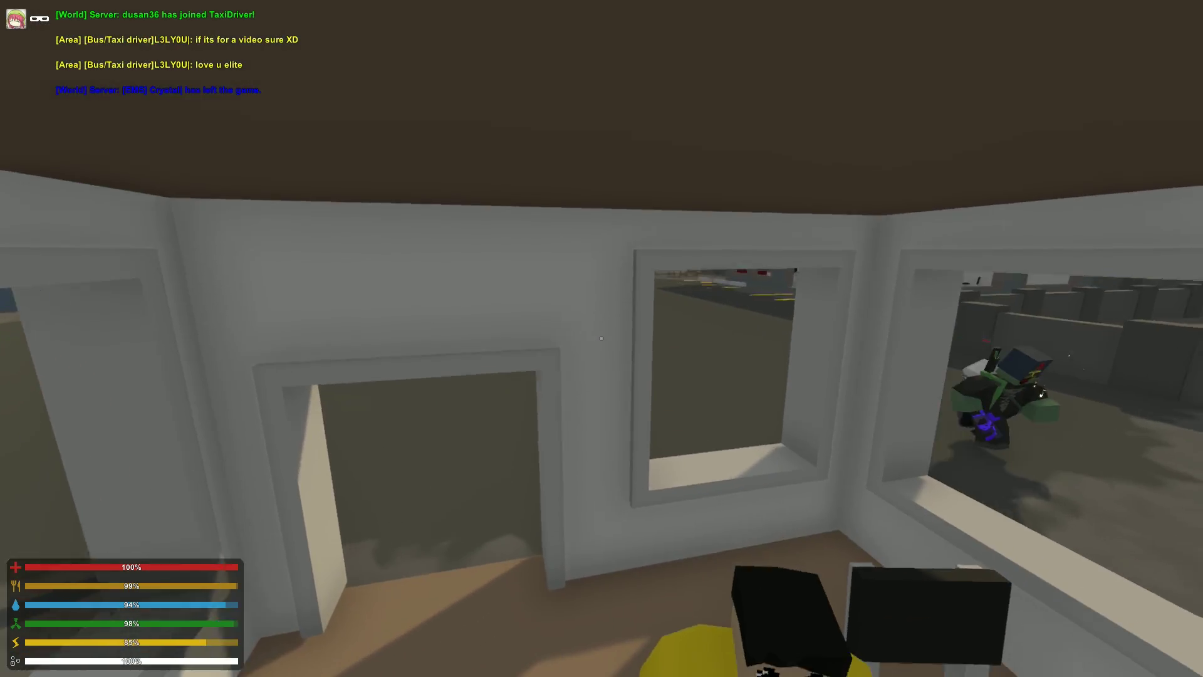
Step: Face the yellow-suited customer and drop the white parcel from the inventory
left_click_drag(601, 338, 602, 338)
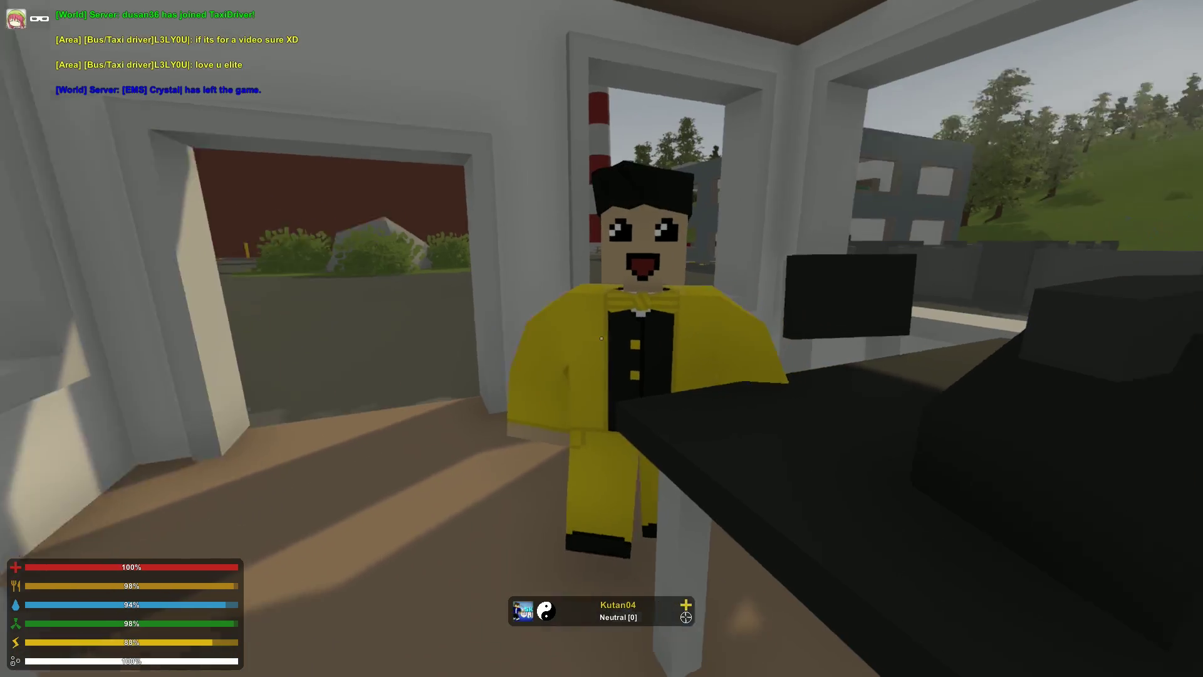
key("m")
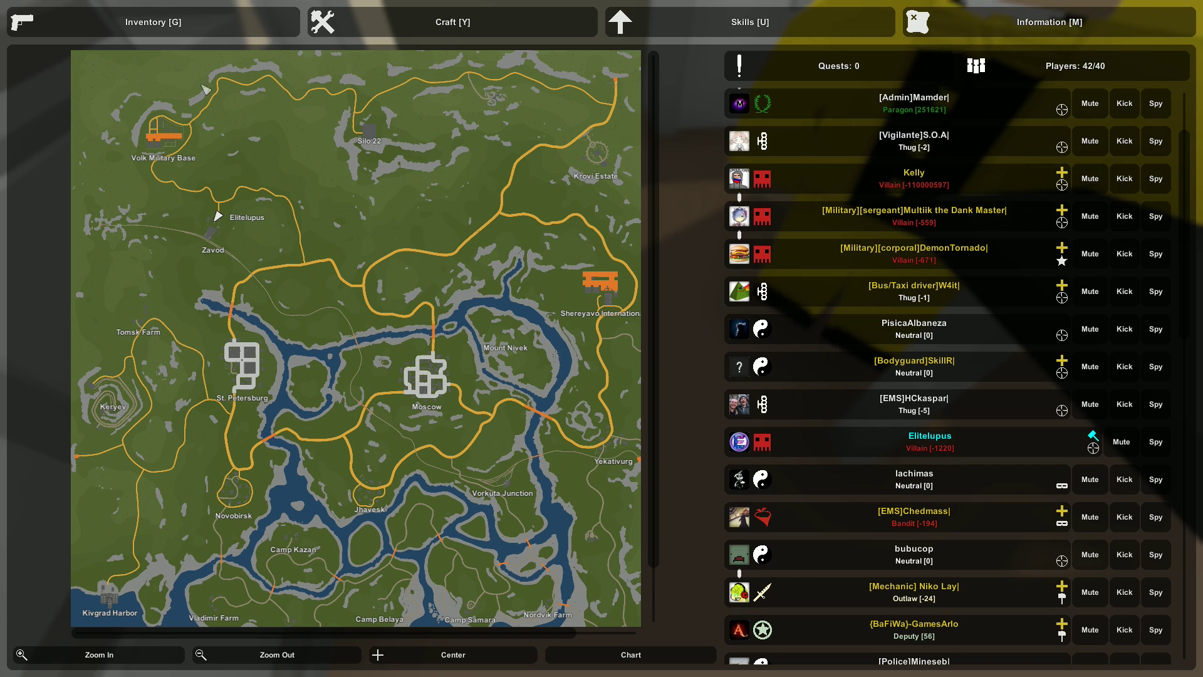
key("g")
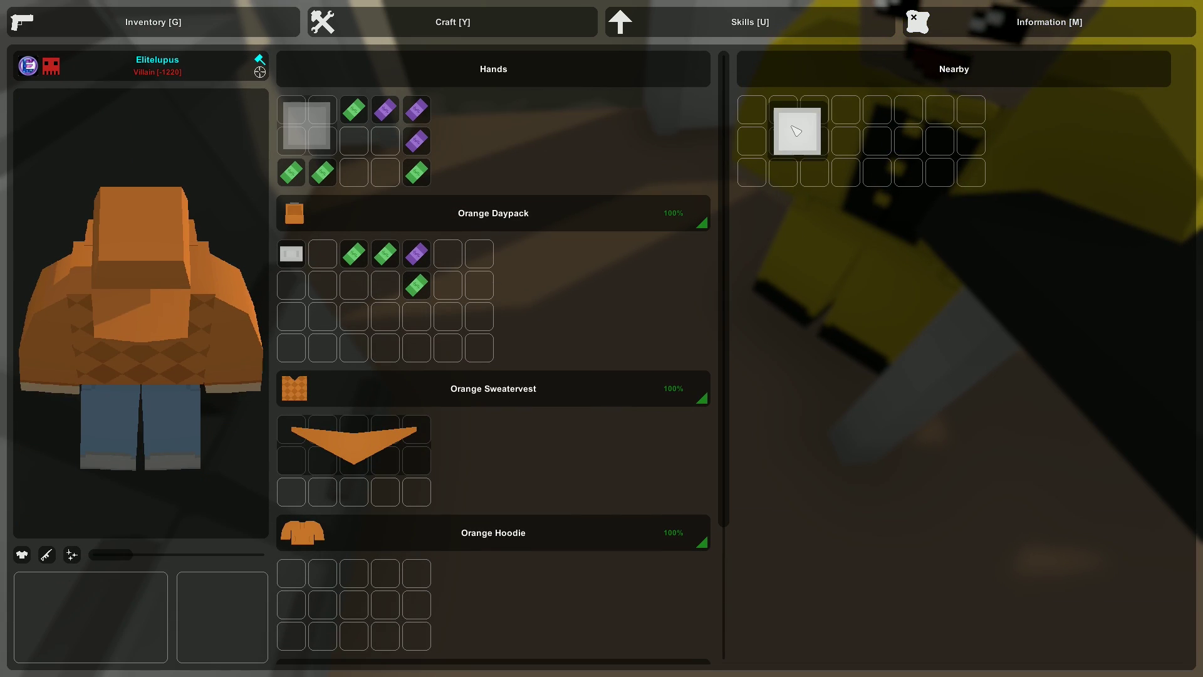
key("g")
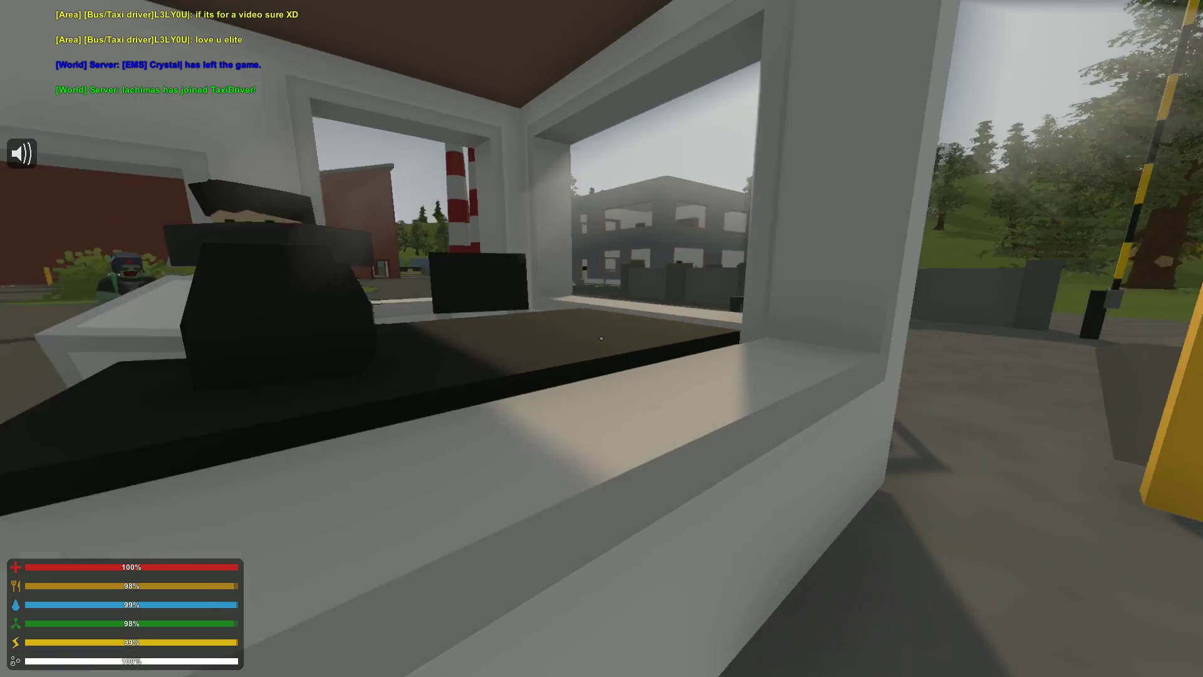
Step: Walk from the booth to the orange postal van until the Enter Orange Van prompt appears
key("w")
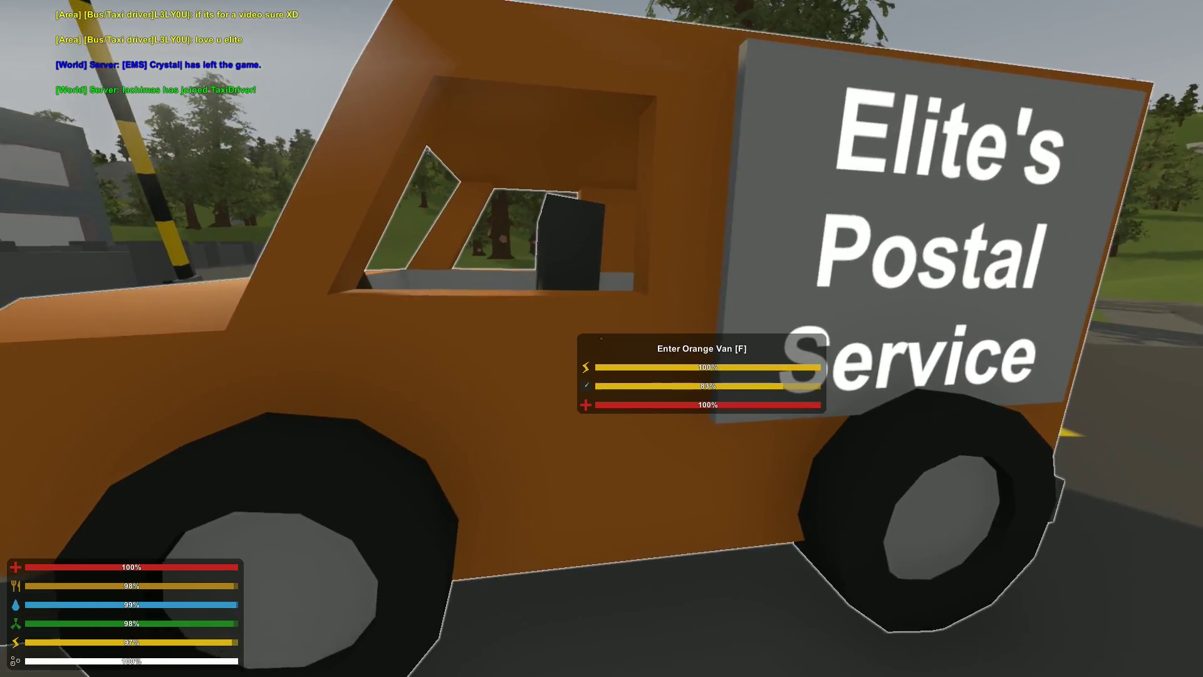